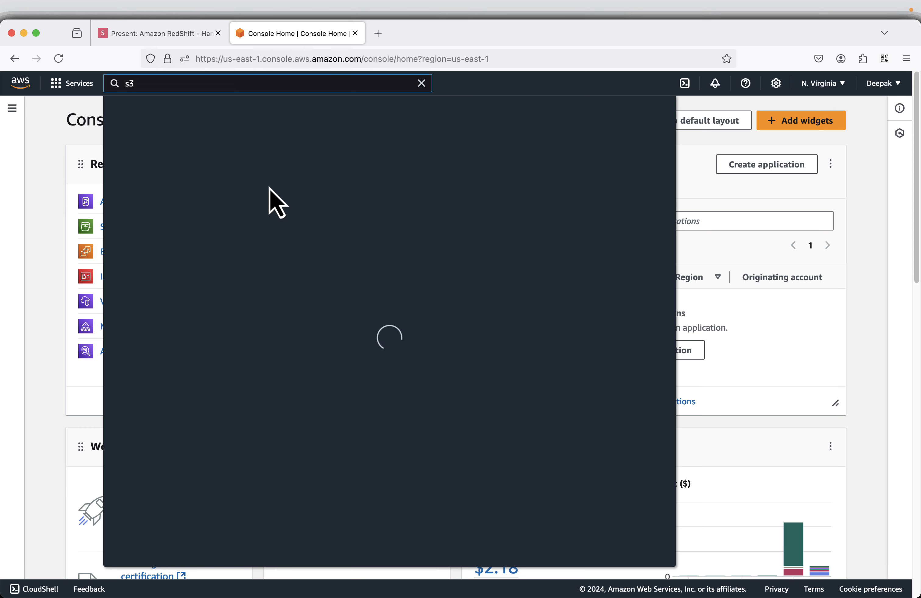
Open the S3 service and copy the bucket name redshift-demo-bucket-468024 from the presentation's Create bucket slide.
left_click(295, 180)
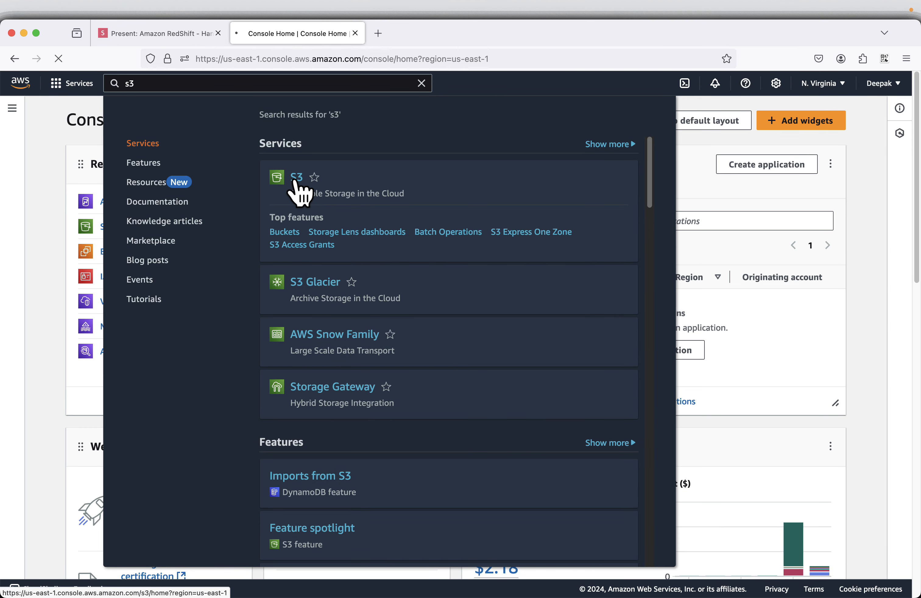
left_click(177, 34)
left_click(900, 571)
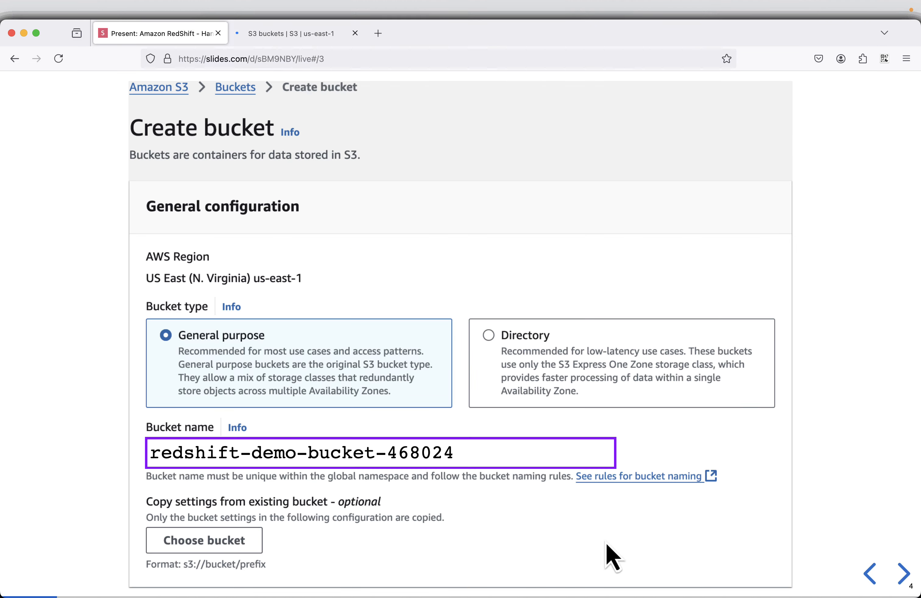
mouse_move(569, 468)
left_click(602, 447)
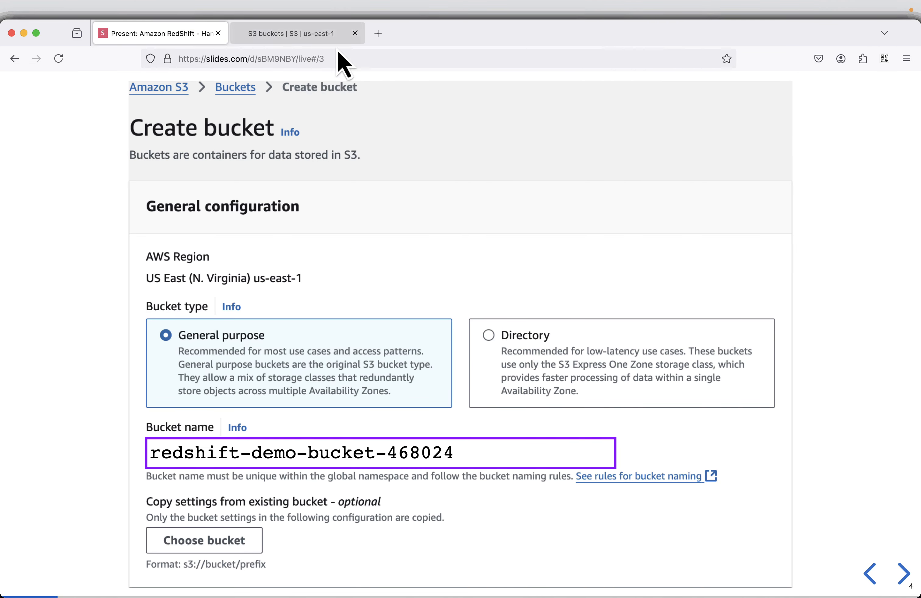
Create a general purpose S3 bucket named redshift-demo-bucket-468024, keeping the default settings.
left_click(272, 34)
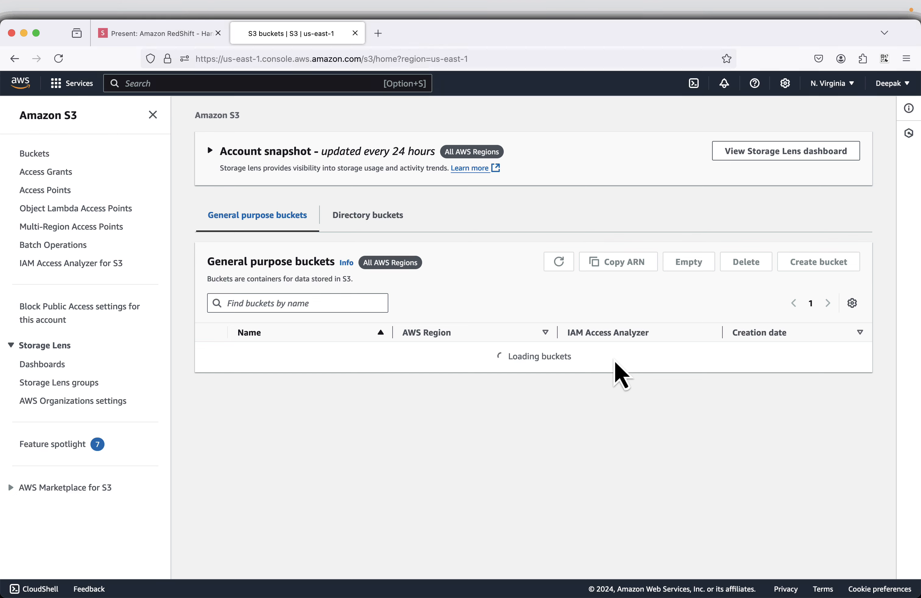
left_click(829, 267)
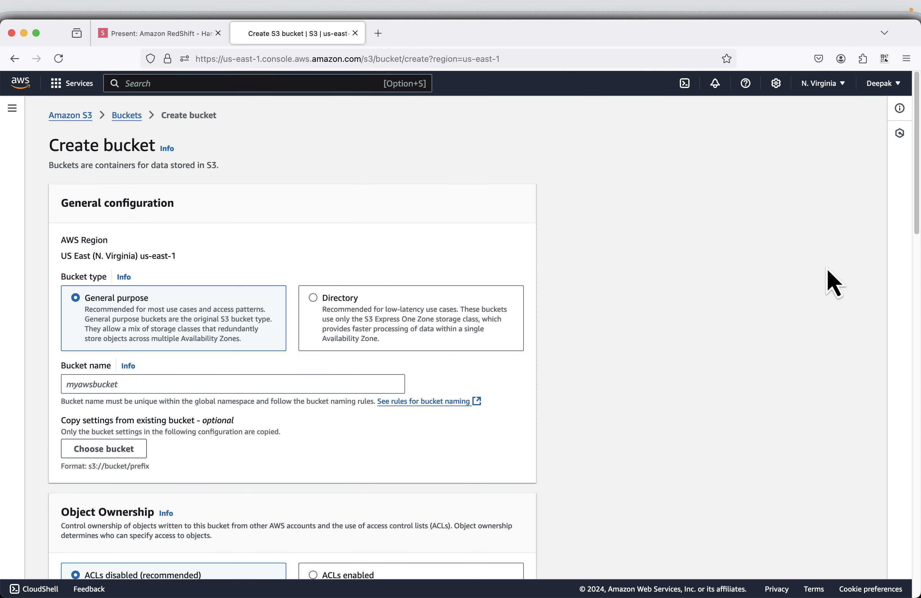
left_click(189, 385)
right_click(191, 387)
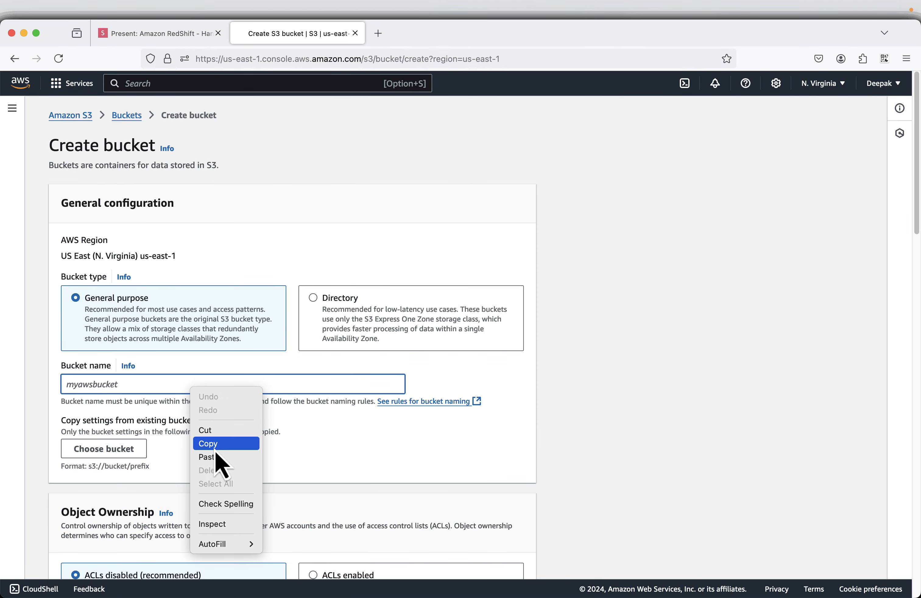
left_click(209, 457)
scroll(712, 423, "down", 20)
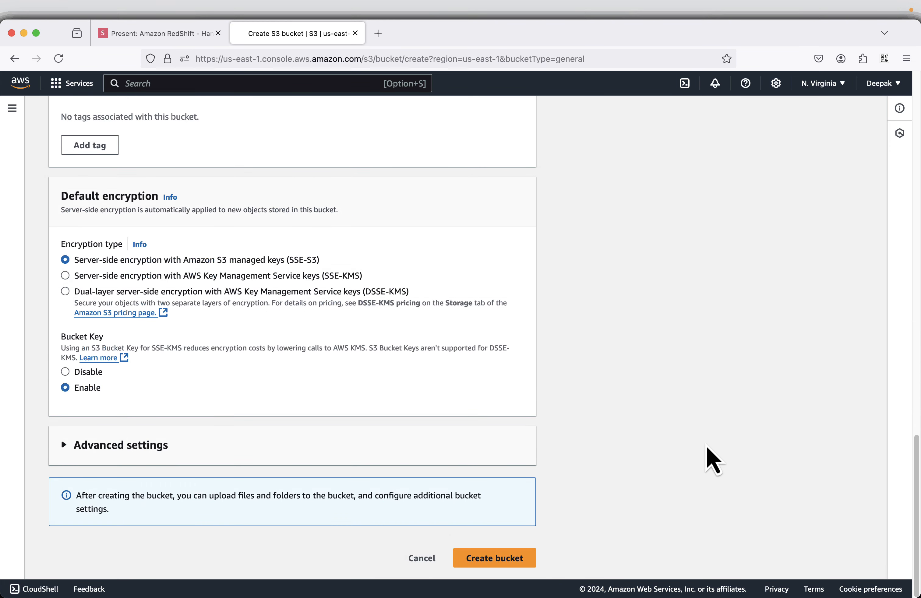
left_click(498, 563)
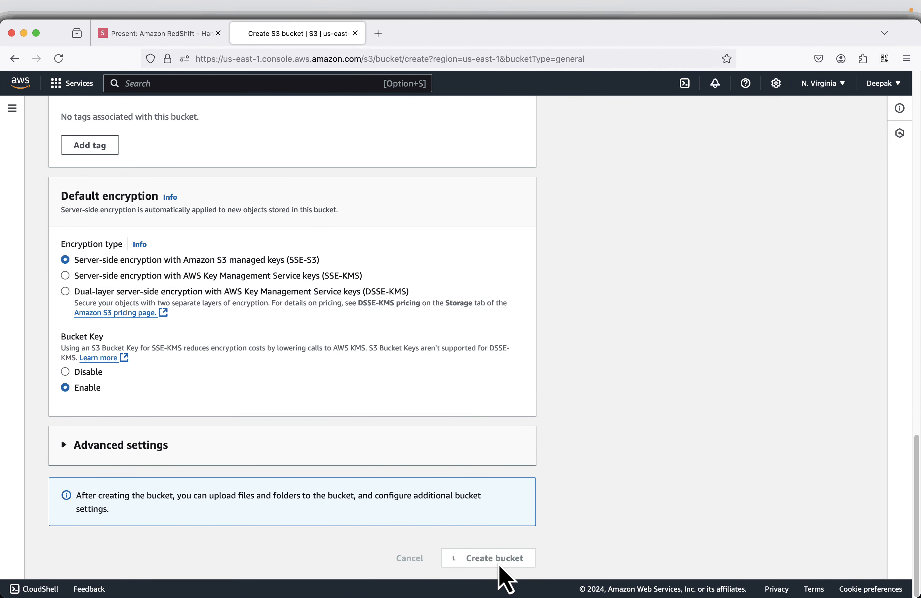
Copy the sales_data.csv sample rows from the presentation and replace the contents of sales_data.csv in VS Code with them.
left_click(185, 41)
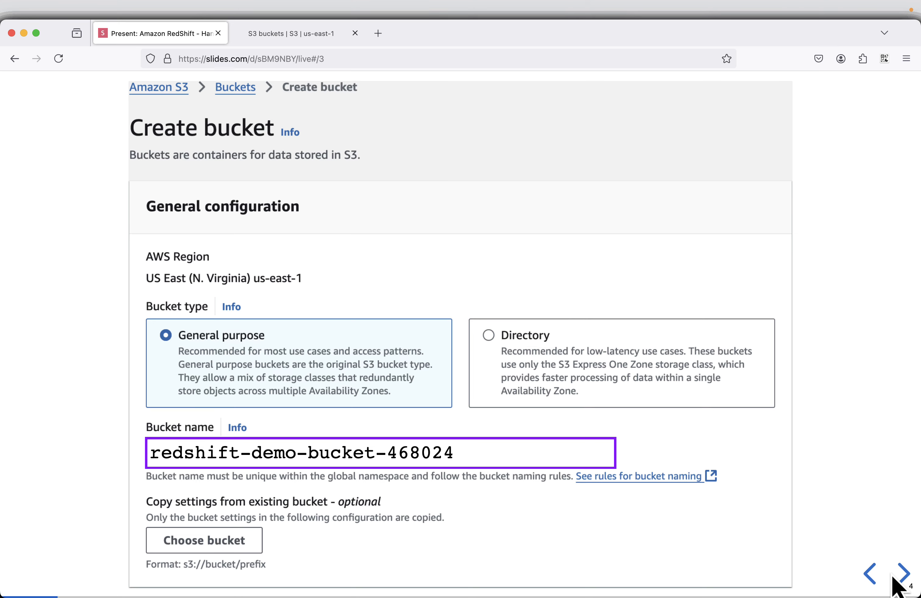
left_click(903, 574)
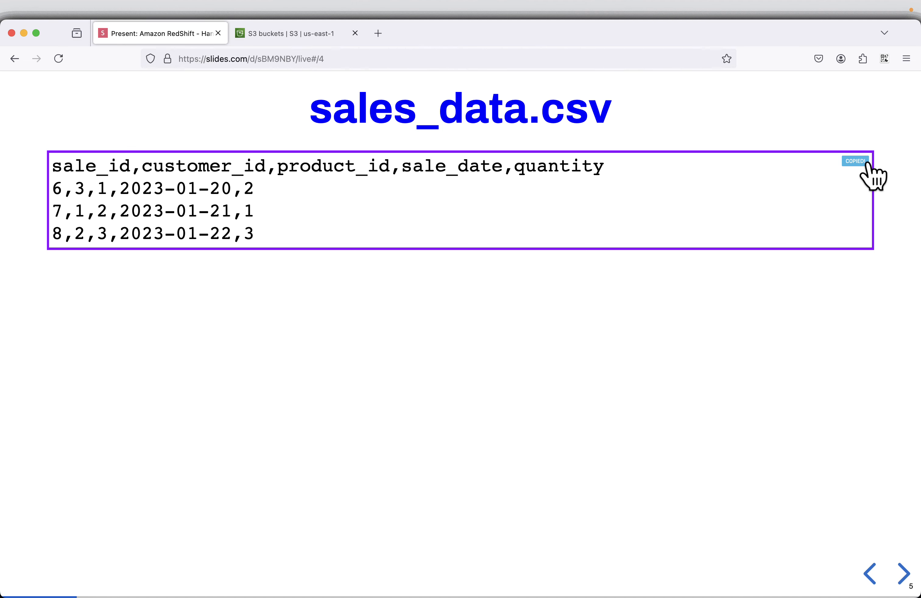
key("super+Tab")
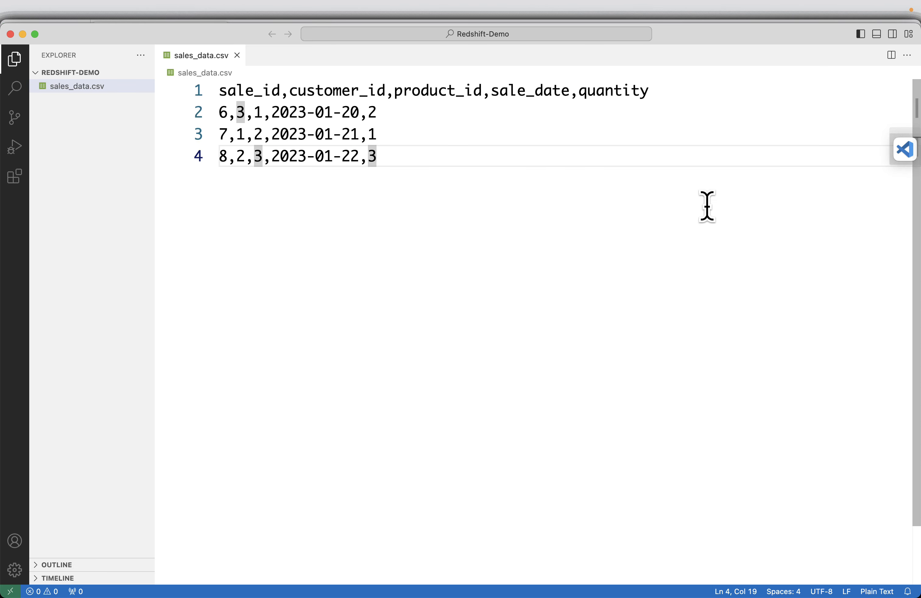
key("super+a")
key("super+v")
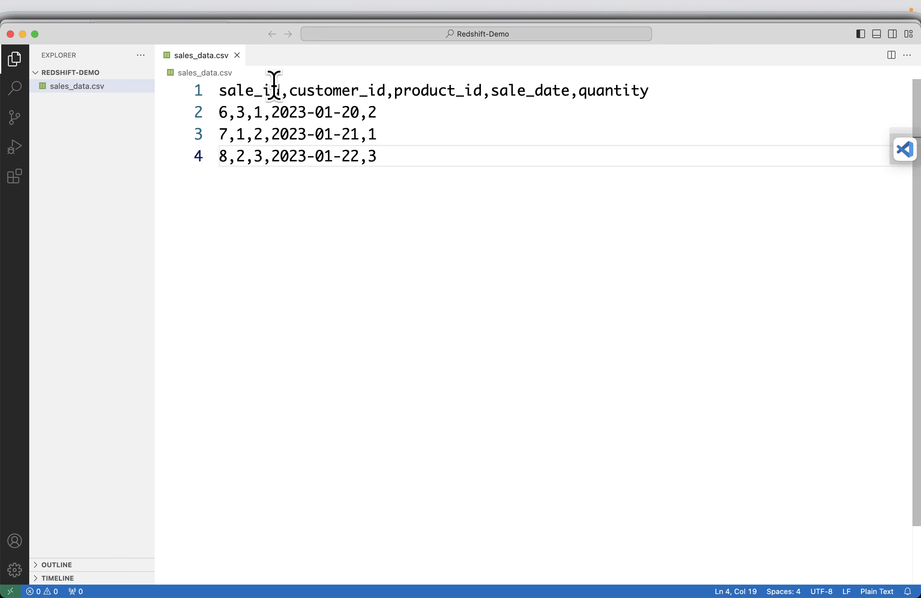
Switch back to the S3 console in the browser and upload sales_data.csv from the Redshift-Demo folder to redshift-demo-bucket-468024.
key("super+Tab")
left_click(290, 33)
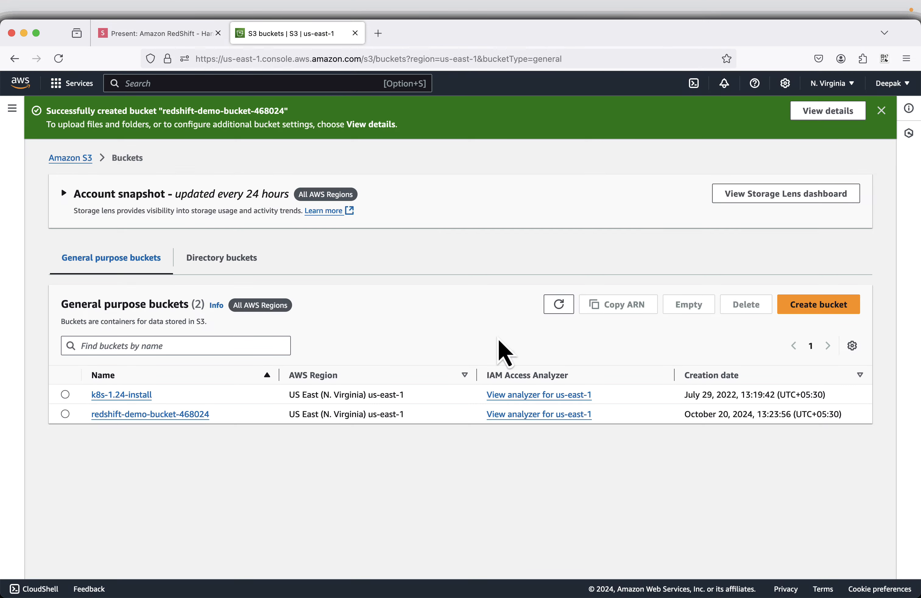
left_click(168, 415)
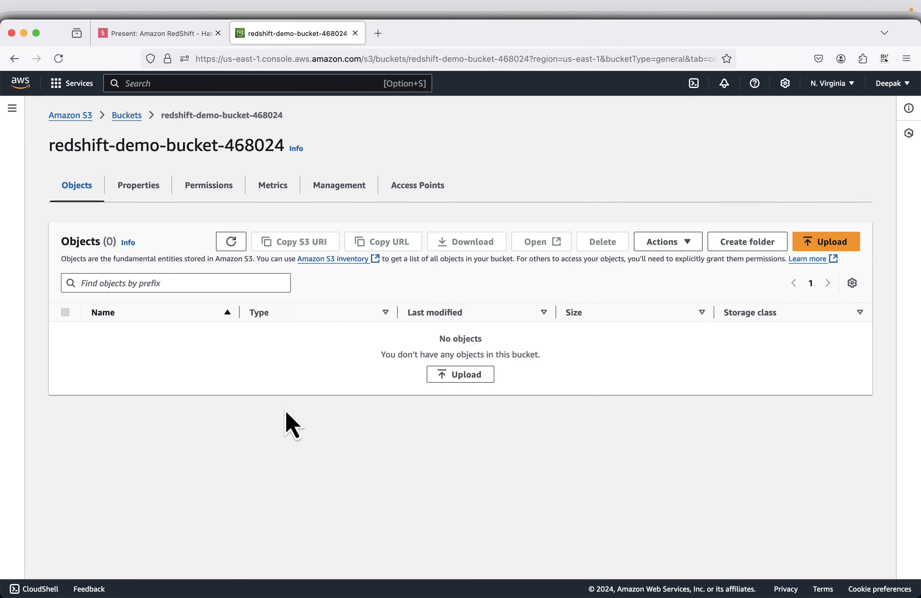
left_click(822, 242)
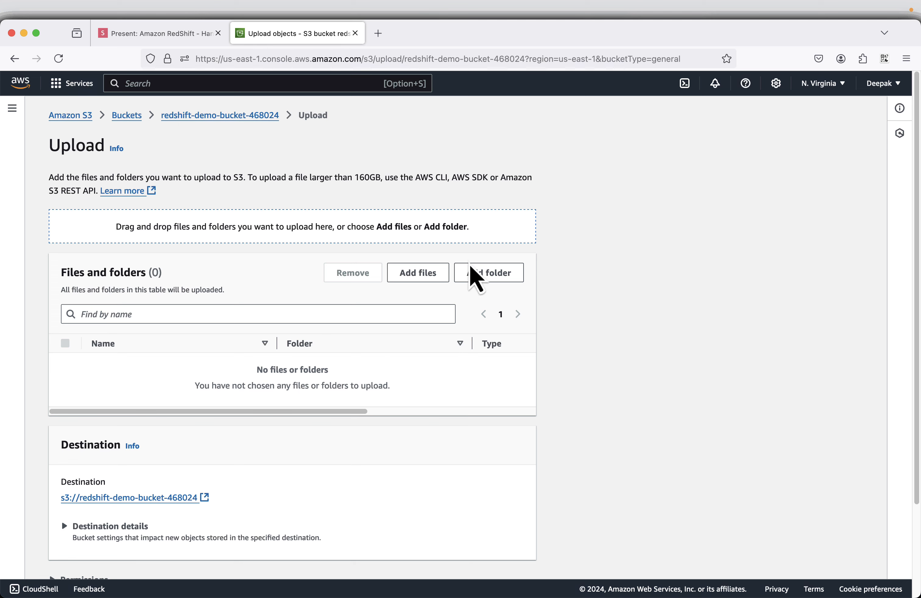
left_click(417, 276)
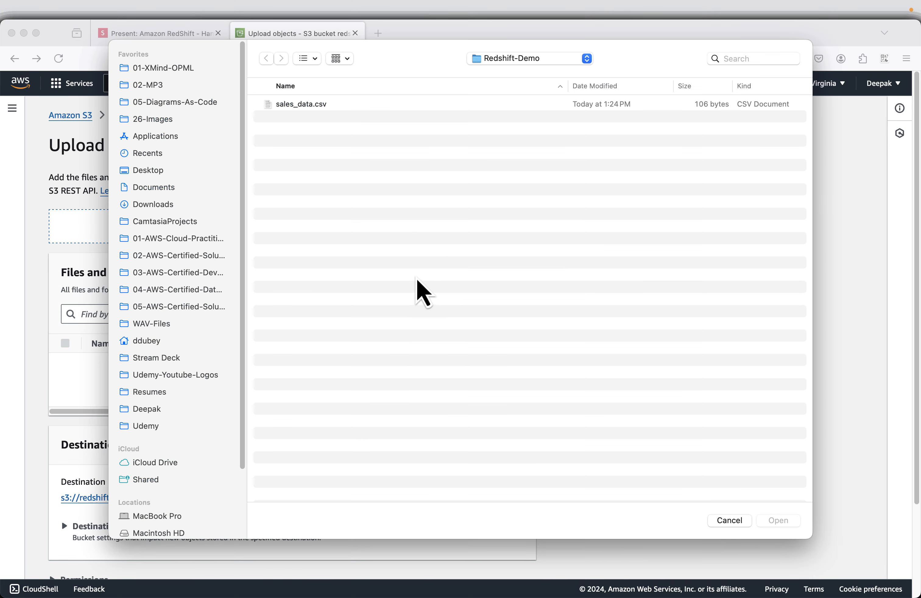
left_click(292, 108)
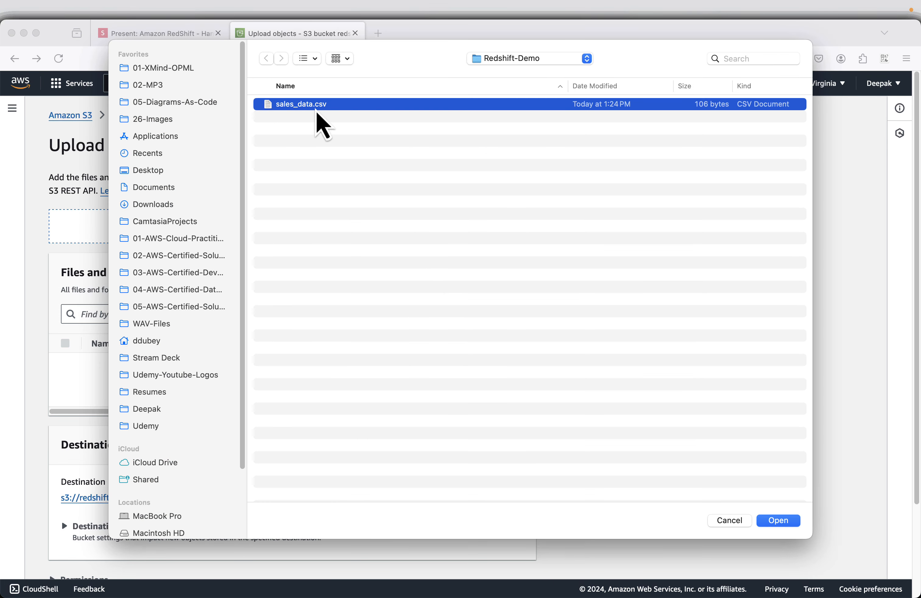
left_click(778, 521)
scroll(749, 403, "down", 2)
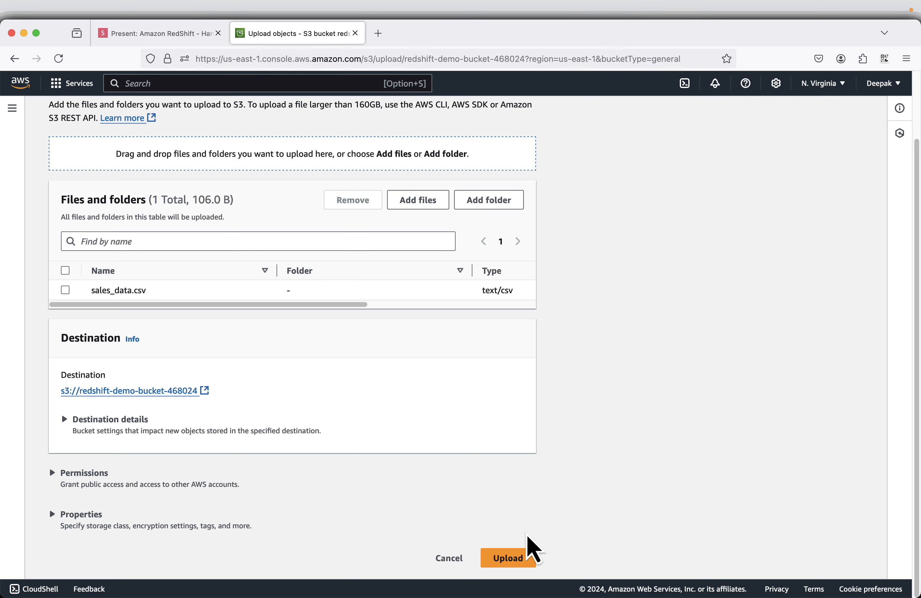
left_click(504, 558)
Advance the presentation to the Create cluster slide and copy the cluster identifier redshift-demo-cluster.
left_click(152, 34)
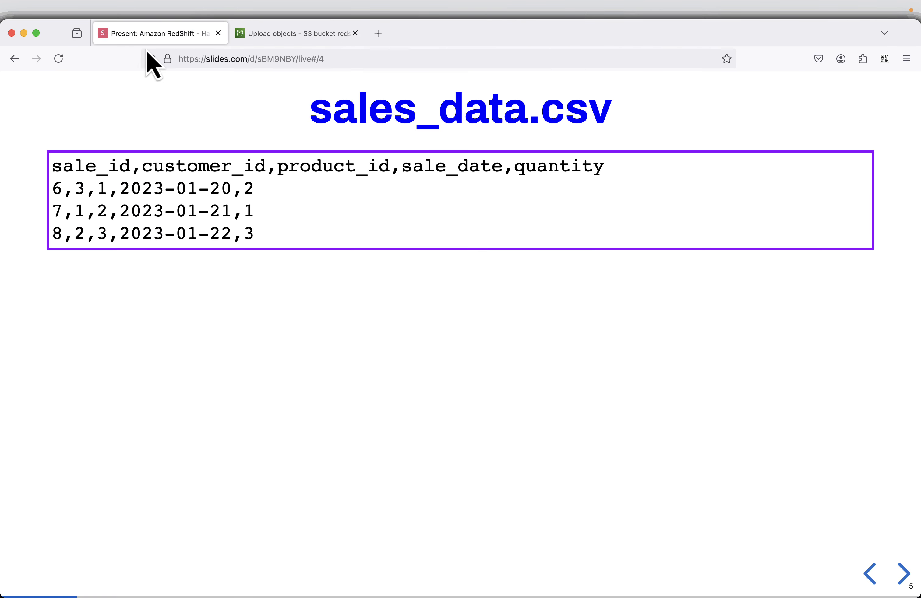
left_click(899, 570)
left_click(899, 569)
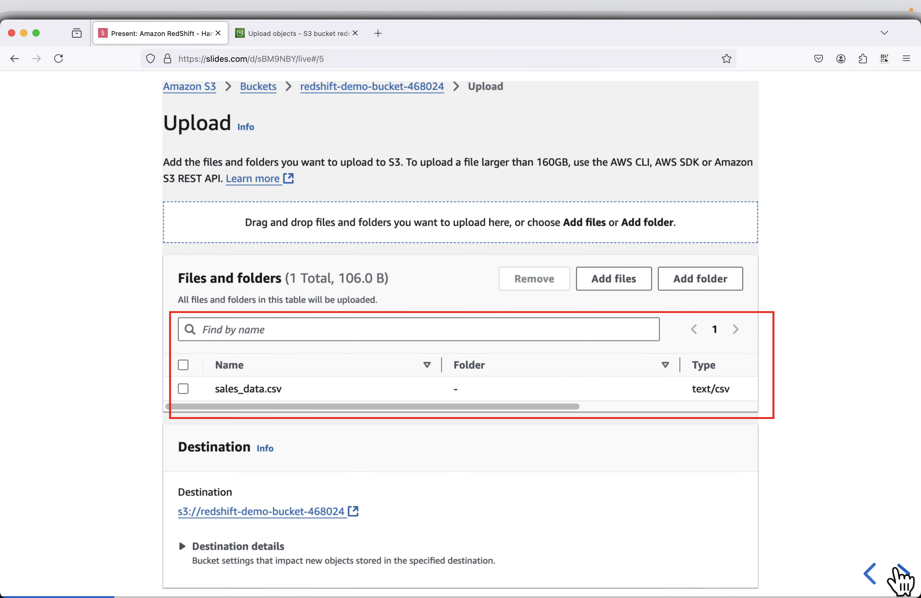
left_click(899, 570)
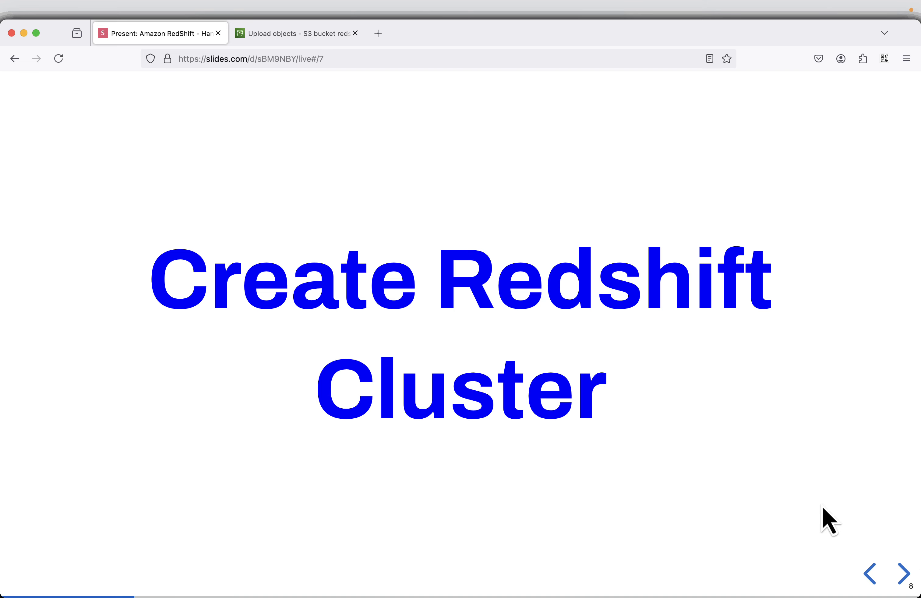
left_click(903, 574)
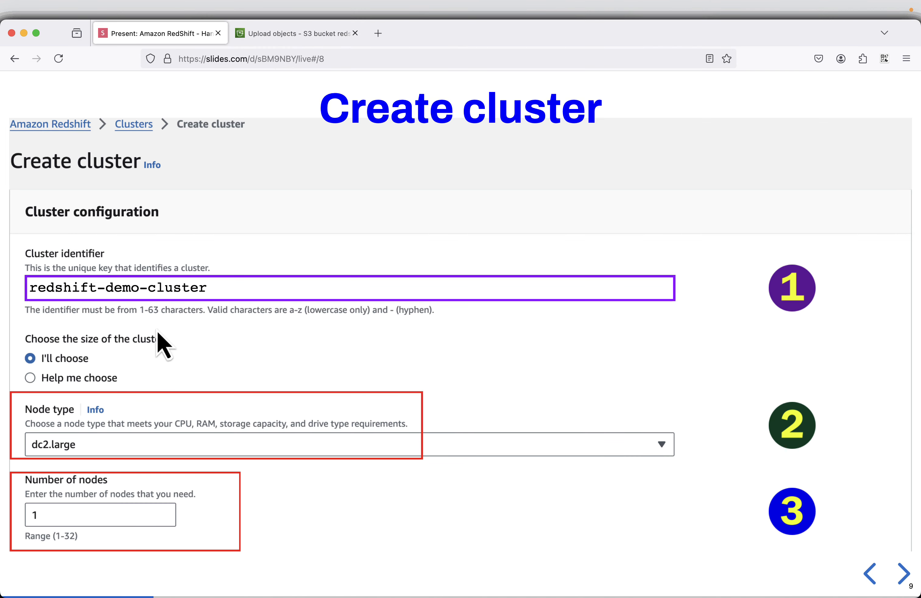
mouse_move(653, 286)
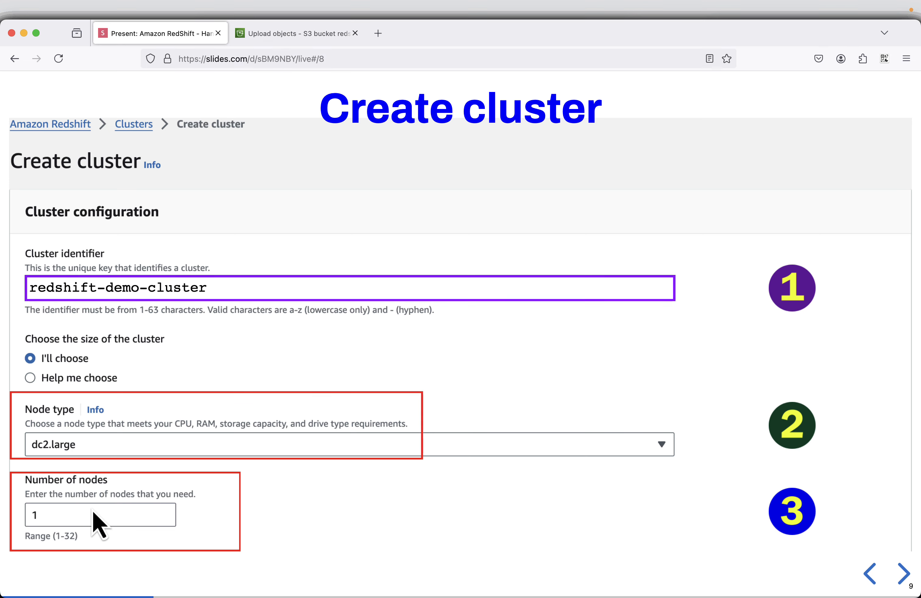
Search the AWS console for Amazon Redshift and open the service in a separate browser tab.
left_click(289, 34)
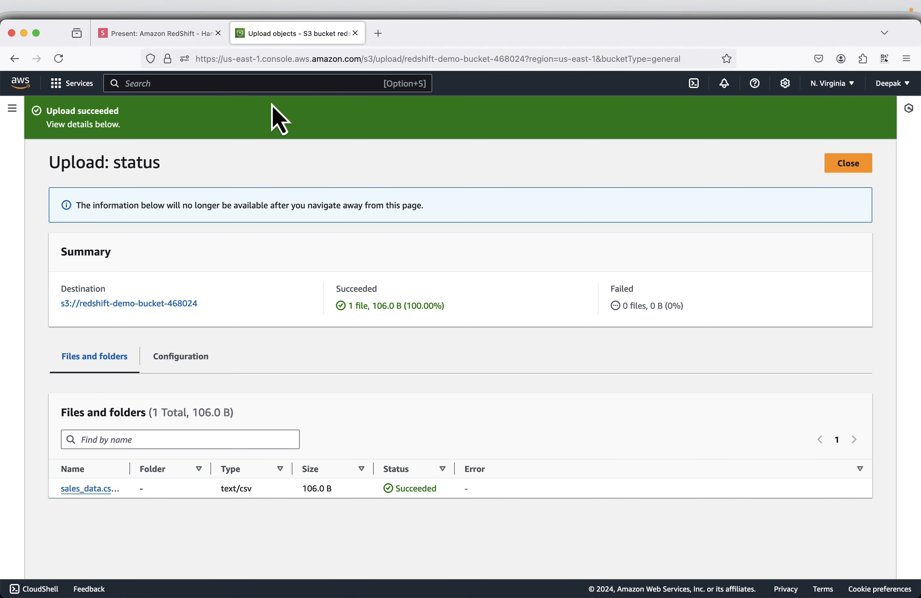
left_click(220, 83)
type("redsh")
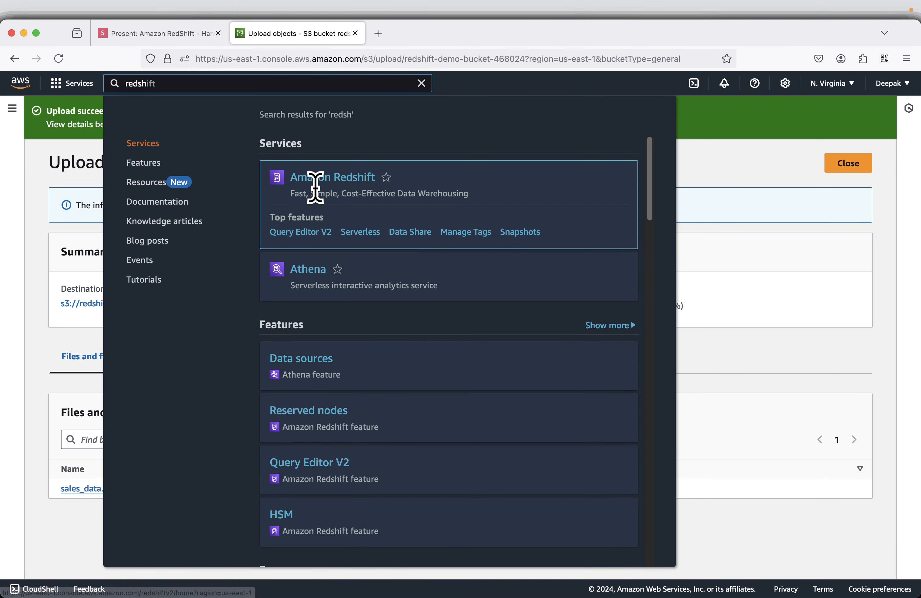
right_click(318, 185)
right_click(319, 179)
left_click(335, 182)
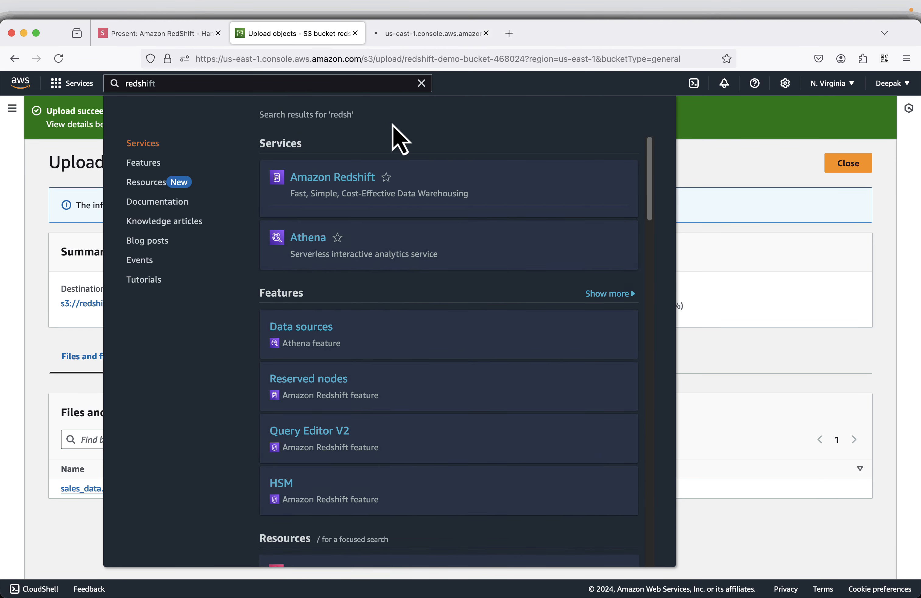
left_click(422, 35)
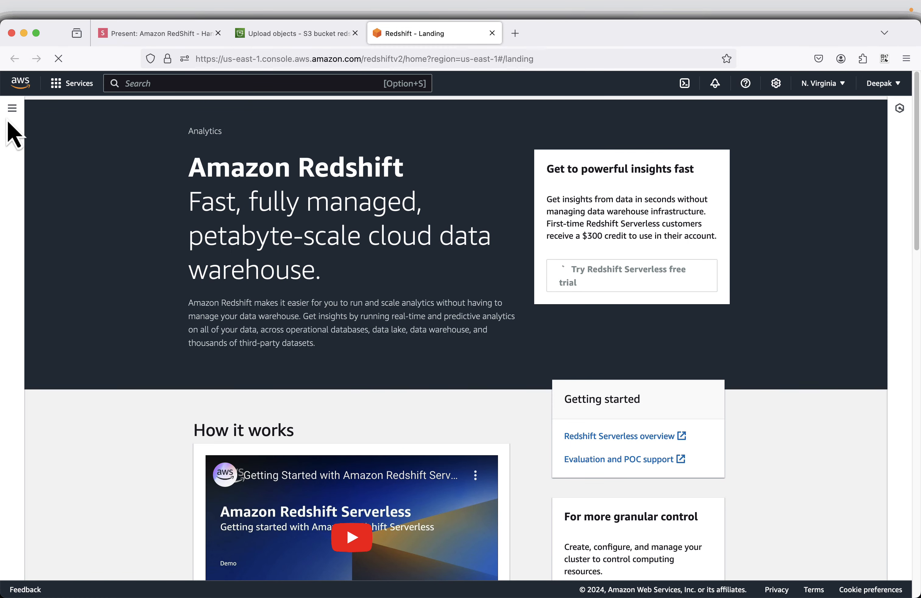
Start creating a cluster from the Redshift provisioned clusters dashboard and collapse the side navigation.
left_click(13, 109)
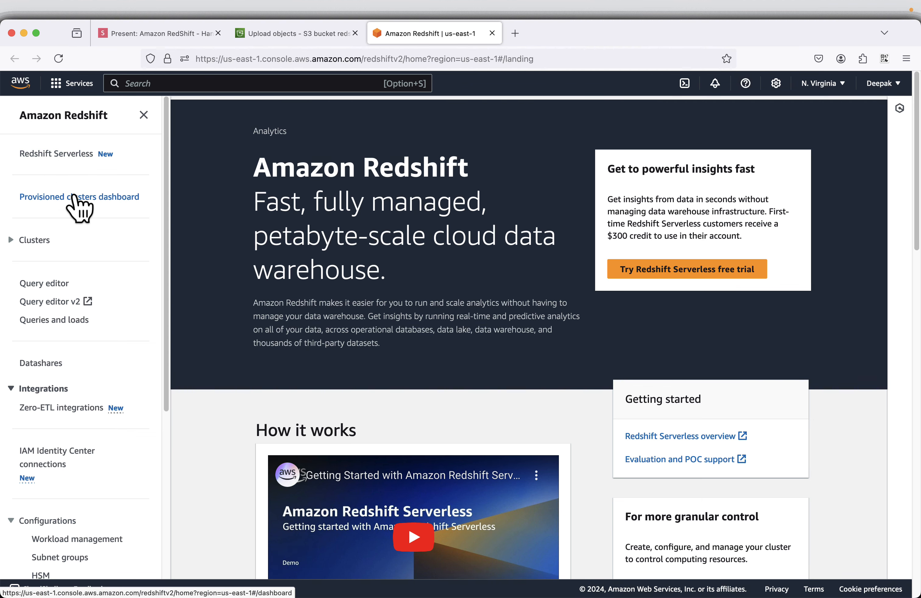
left_click(73, 198)
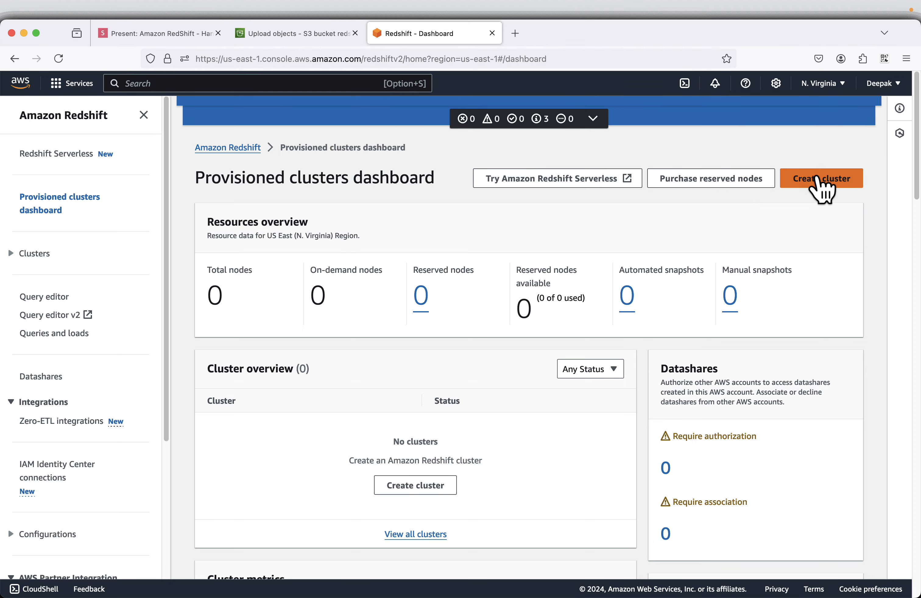
left_click(817, 178)
left_click(143, 115)
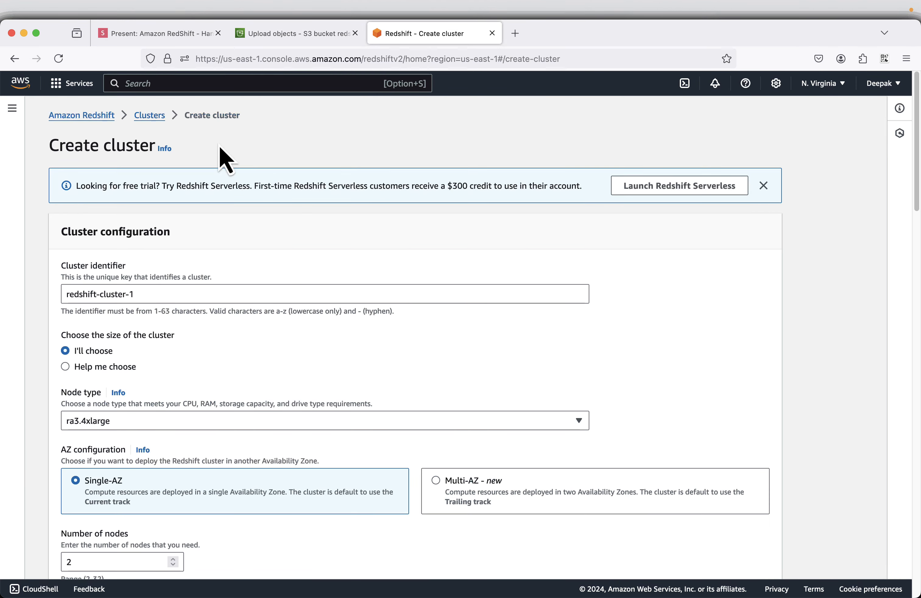
Set the cluster identifier to redshift-demo-cluster.
left_click(156, 289)
key("super+a")
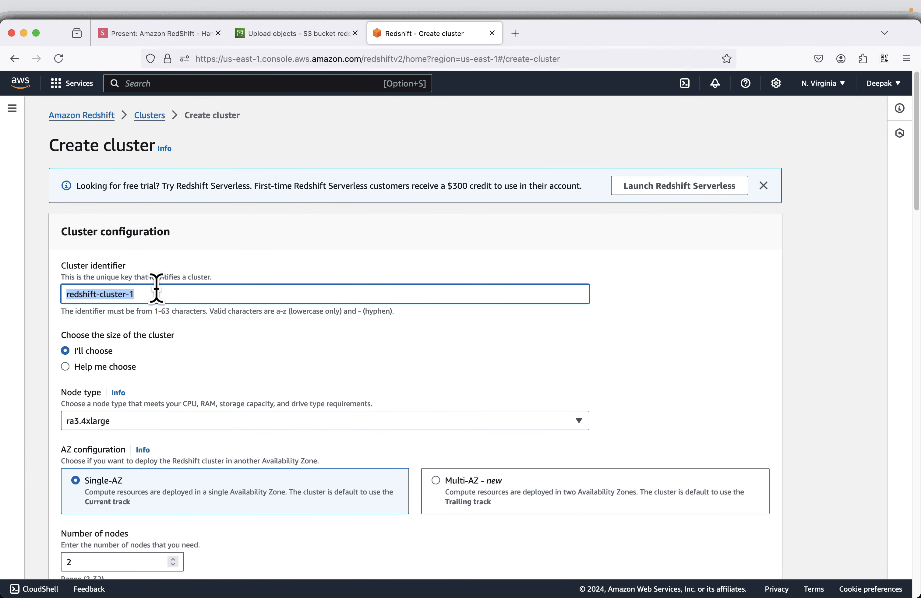
key("super+v")
left_click(724, 313)
scroll(423, 330, "down", 1)
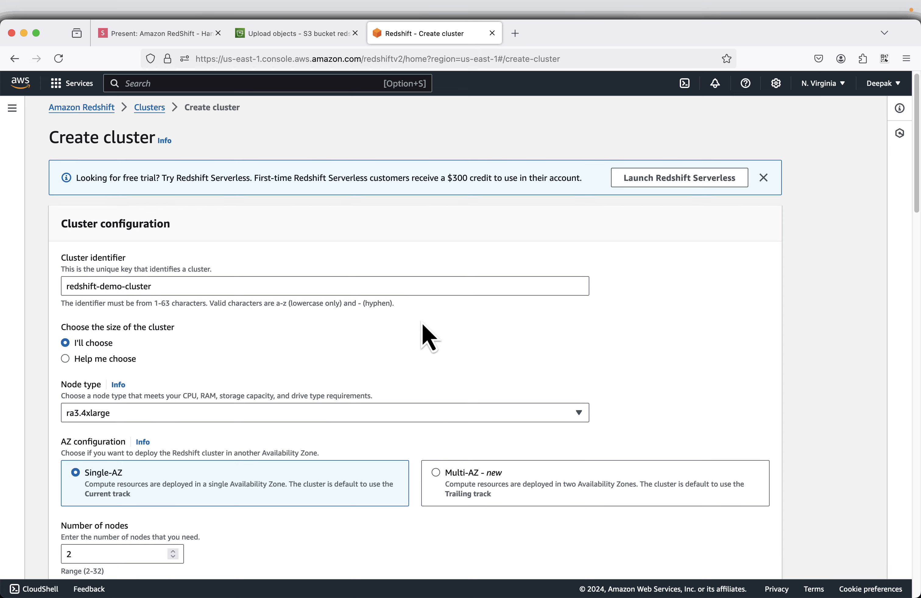
Set the cluster's node type to dc2.large and the number of nodes to 1.
scroll(185, 359, "down", 3)
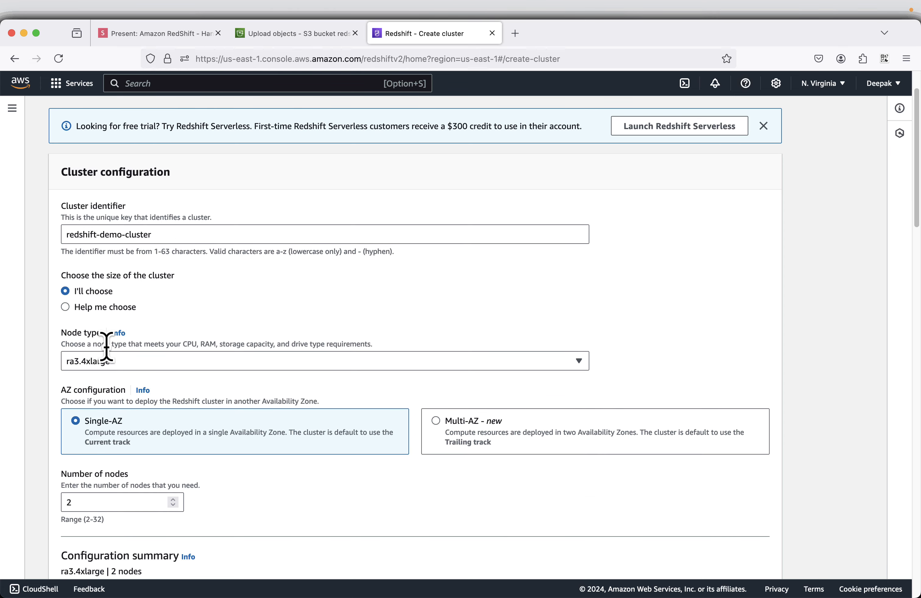
left_click(192, 359)
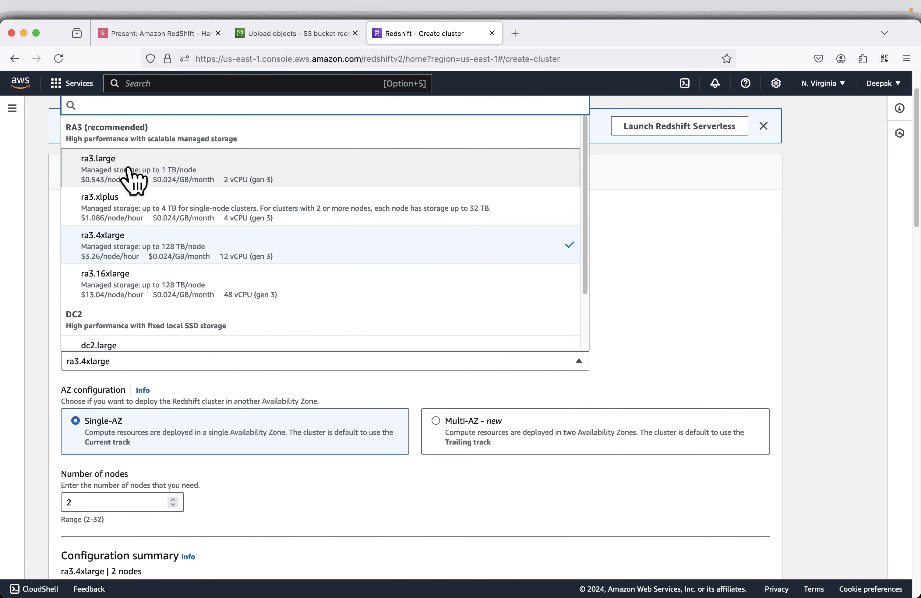
scroll(206, 294, "down", 3)
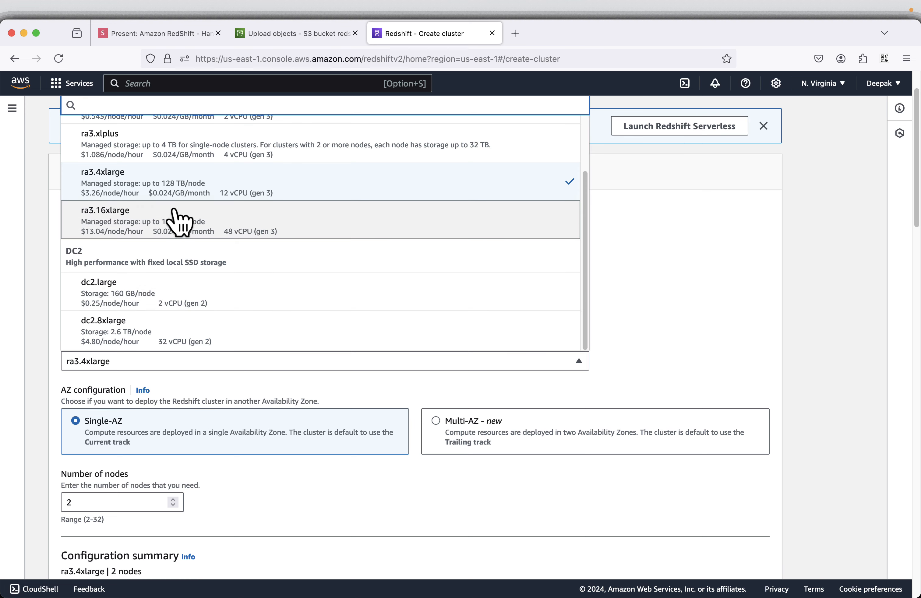
scroll(159, 210, "up", 3)
scroll(179, 272, "down", 3)
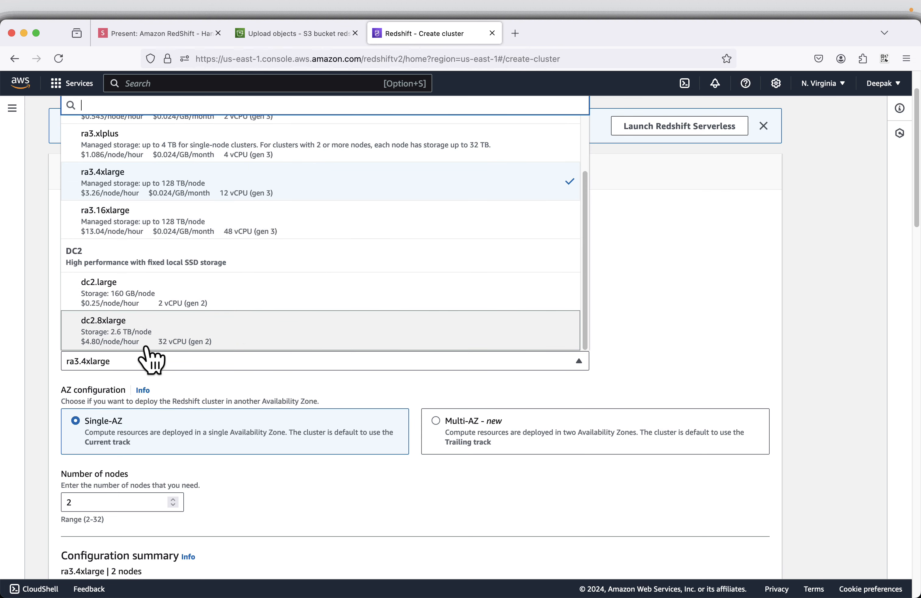
left_click(150, 310)
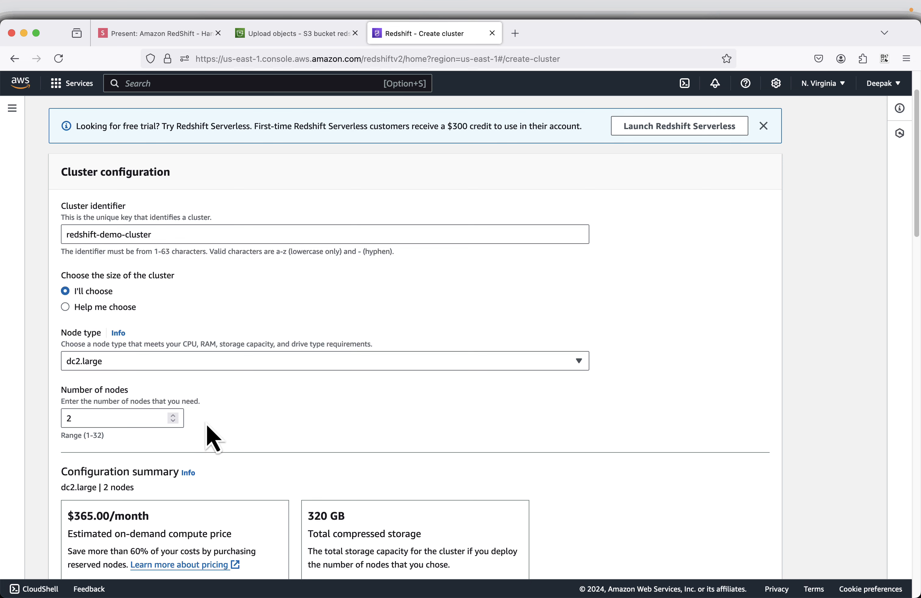
left_click(174, 422)
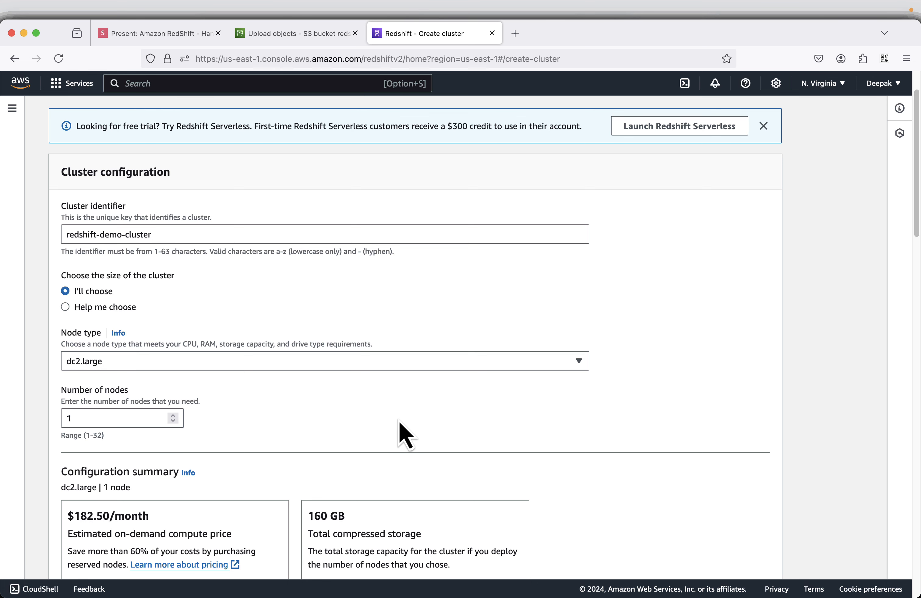
Enable loading of sample data into the Redshift cluster.
scroll(405, 435, "down", 9)
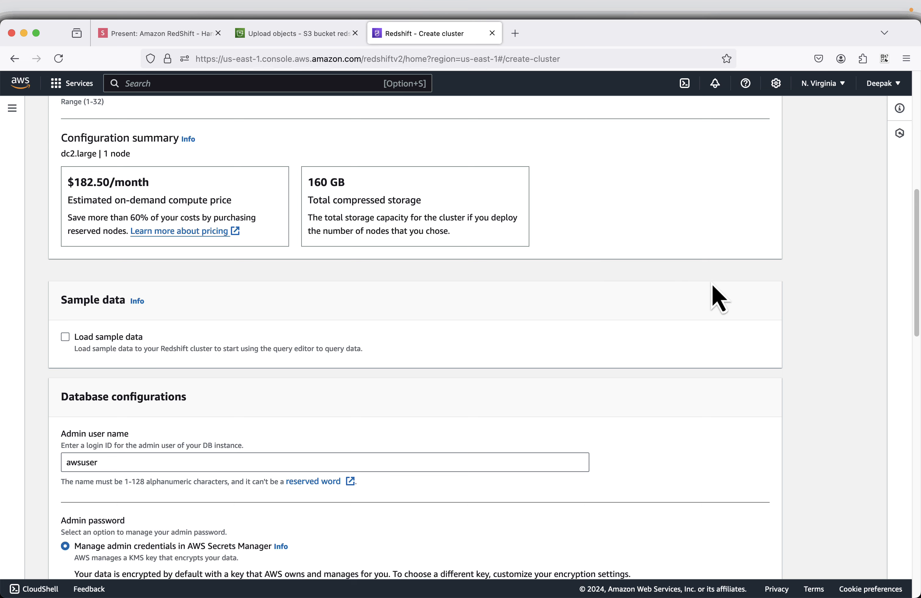
scroll(713, 285, "down", 6)
scroll(714, 295, "up", 1)
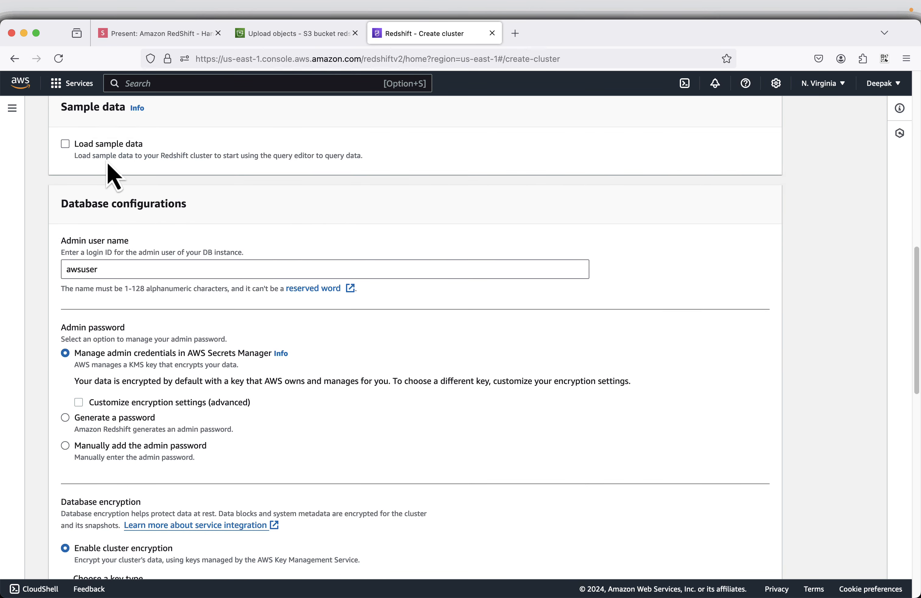
left_click(107, 148)
scroll(429, 308, "down", 1)
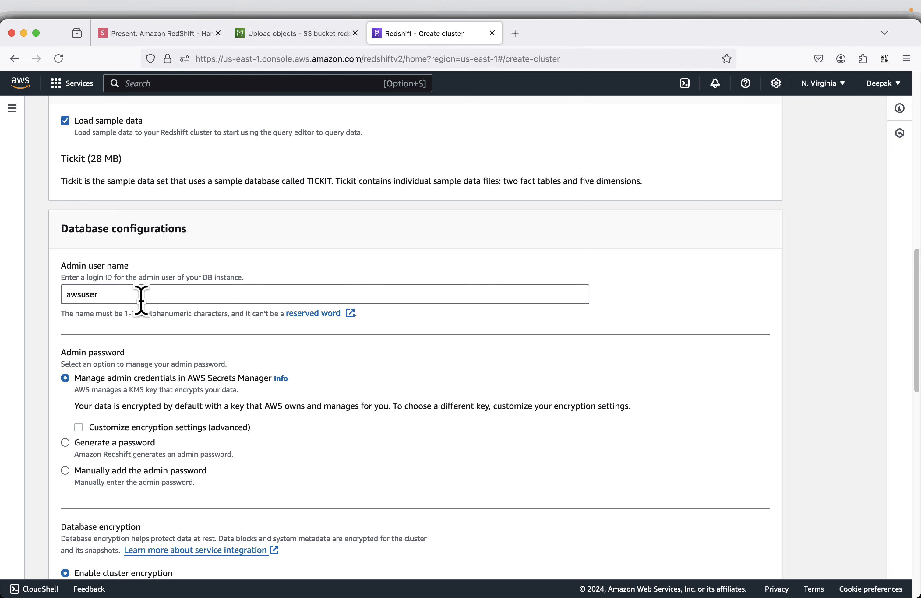
Choose to add the admin password manually and fill it in with the password copied from the Database configurations slide.
scroll(164, 275, "down", 3)
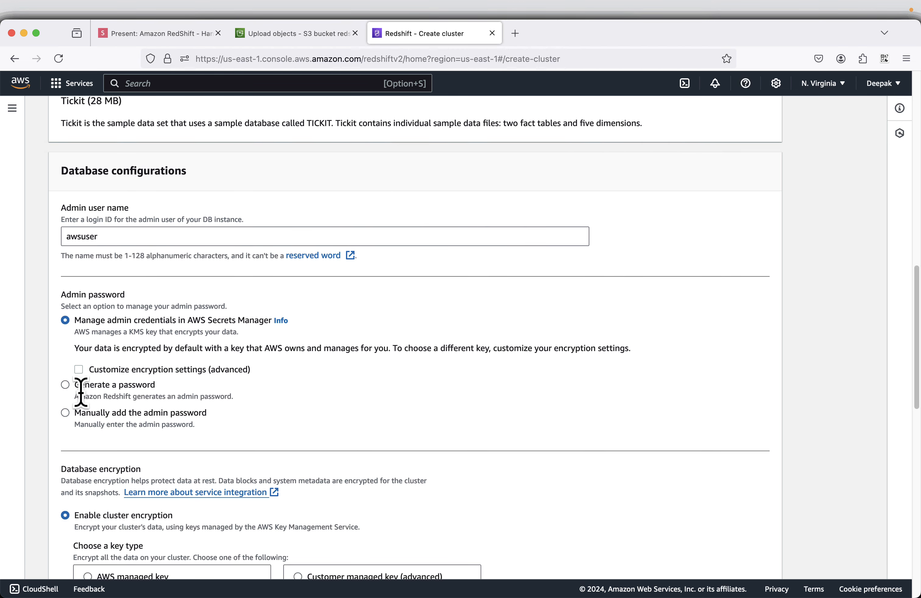
left_click(95, 419)
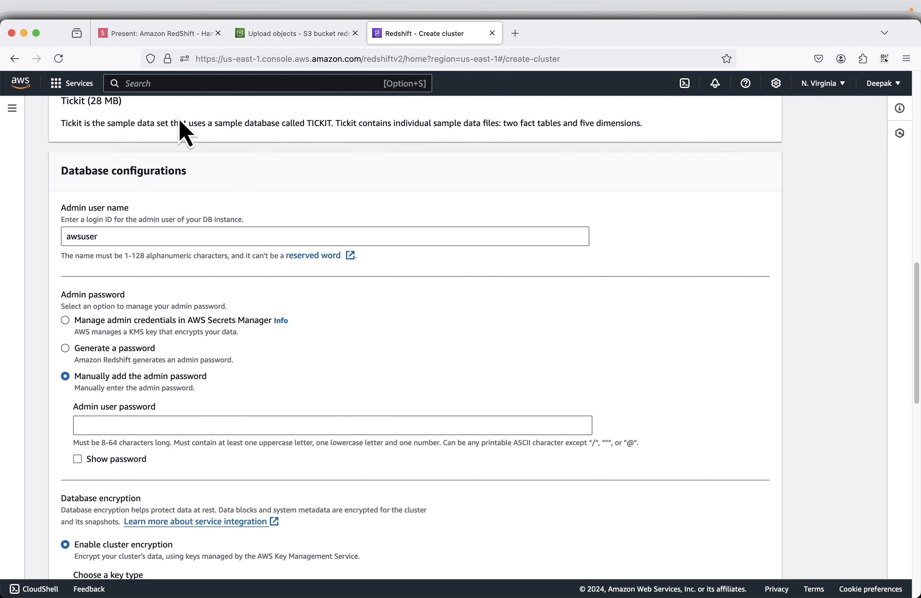
left_click(147, 41)
left_click(901, 574)
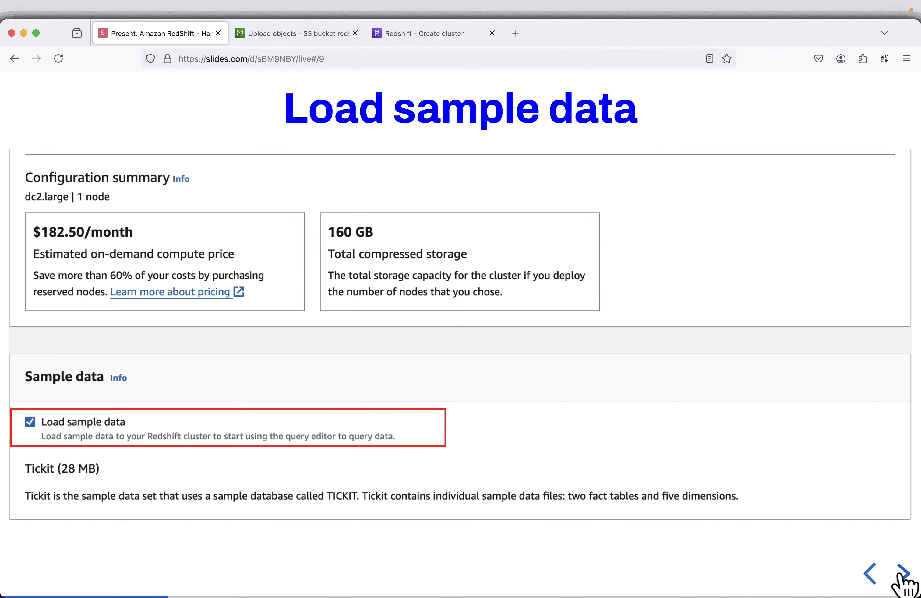
left_click(901, 574)
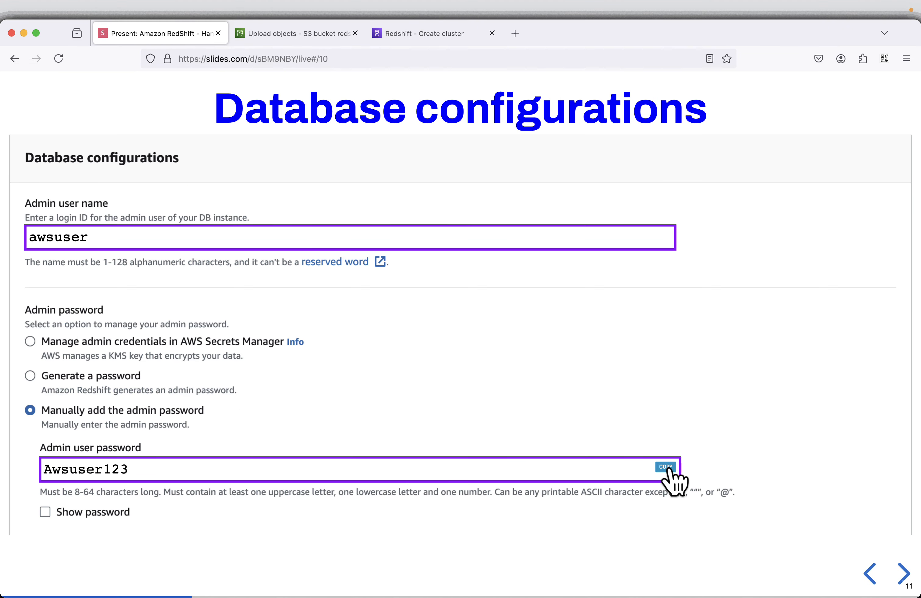
left_click(662, 466)
left_click(438, 38)
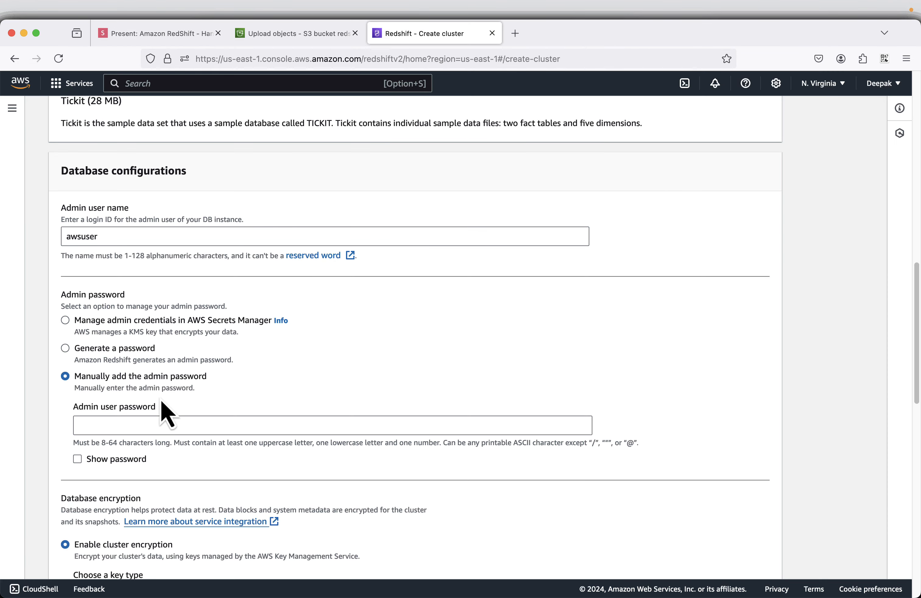
right_click(171, 423)
left_click(174, 499)
Create a default IAM role with access to the specific S3 bucket redshift-demo-bucket-468024 and widen the IAM roles column.
scroll(750, 415, "down", 10)
scroll(749, 416, "up", 1)
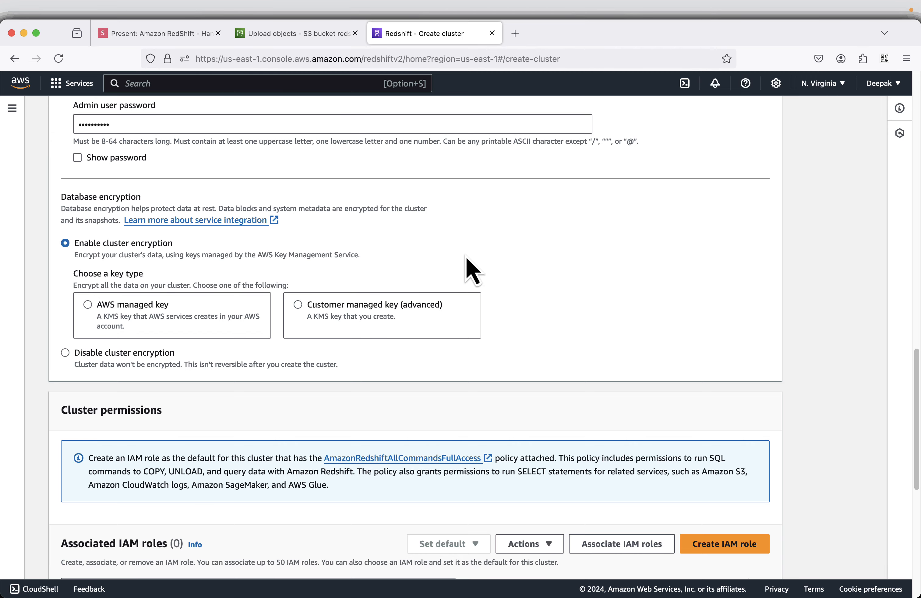
scroll(469, 268, "down", 5)
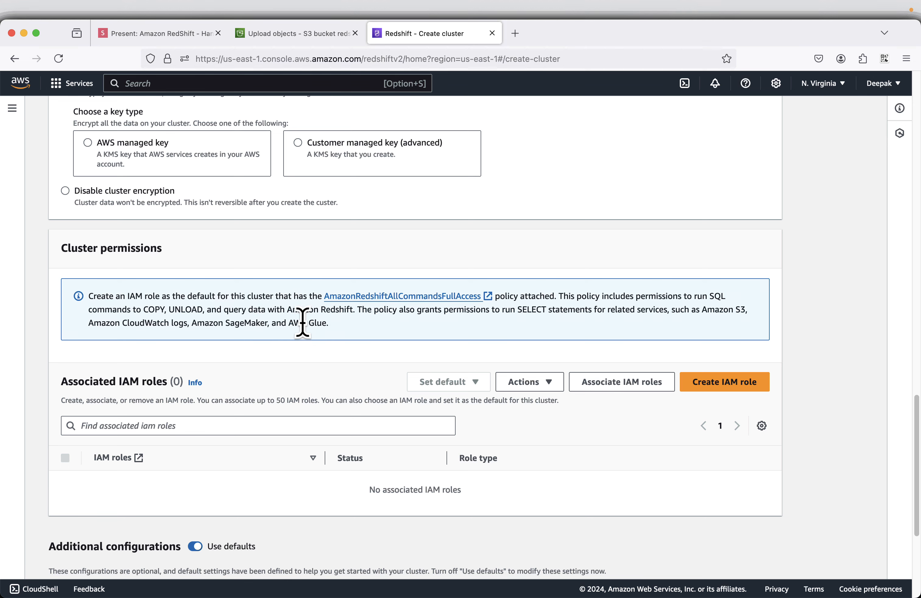
left_click(717, 384)
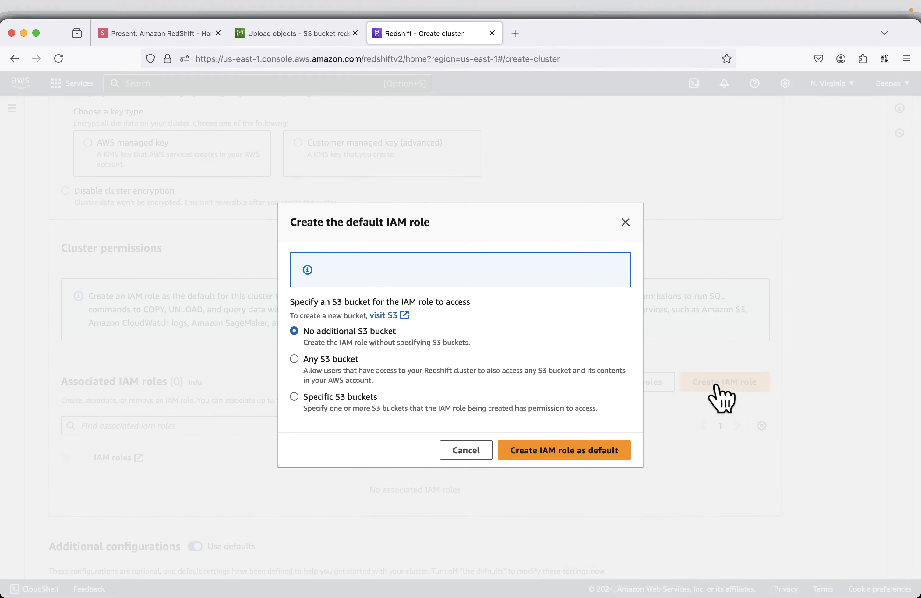
left_click(318, 406)
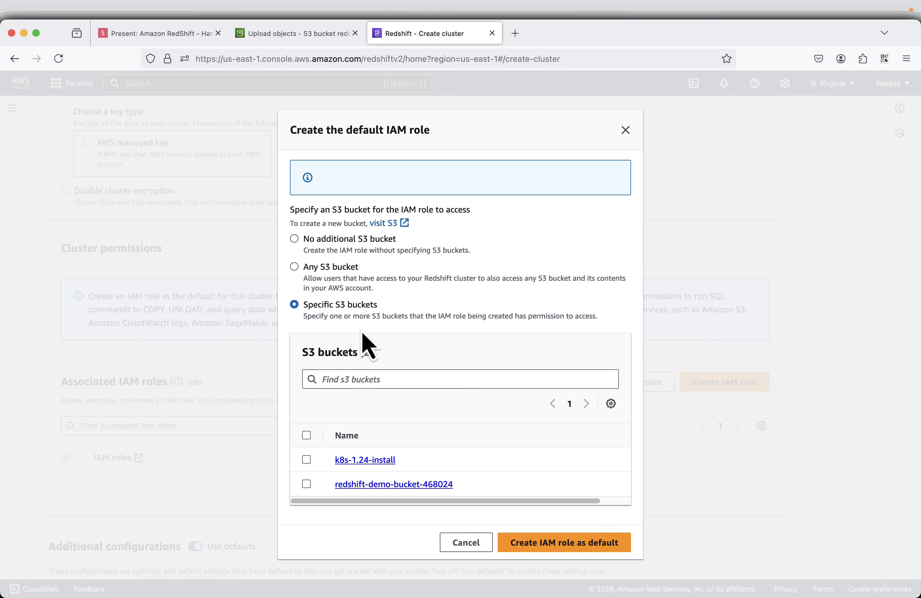
left_click(307, 484)
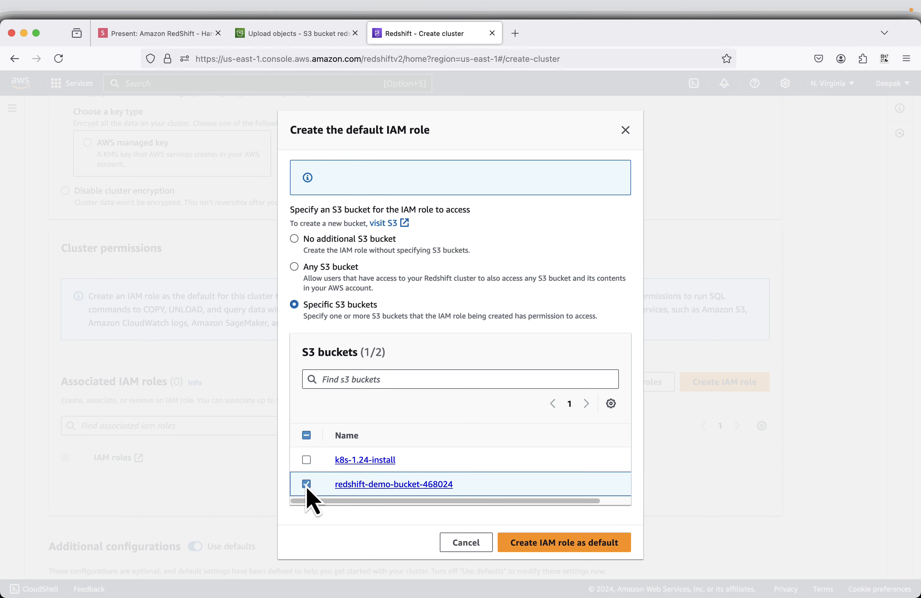
left_click(563, 548)
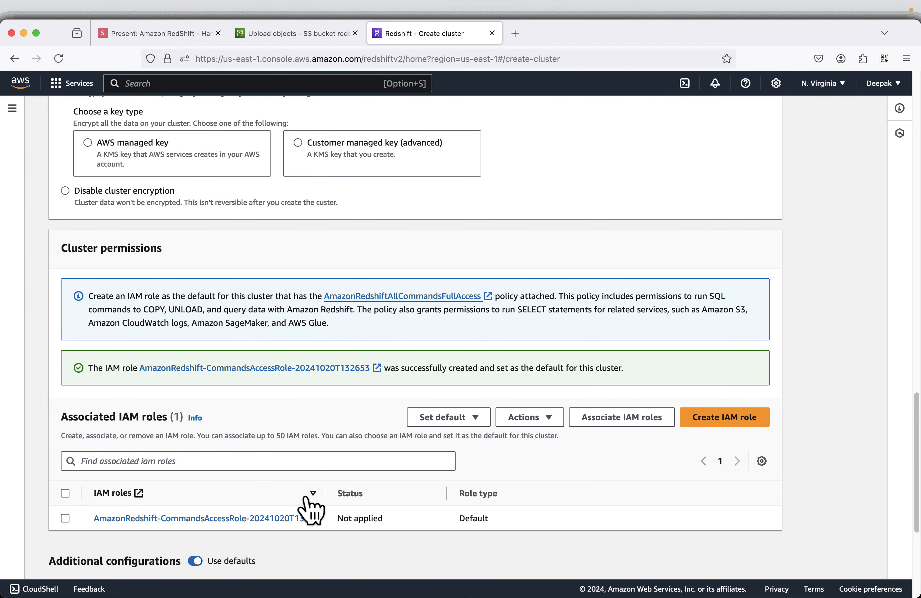
left_click_drag(329, 495, 547, 494)
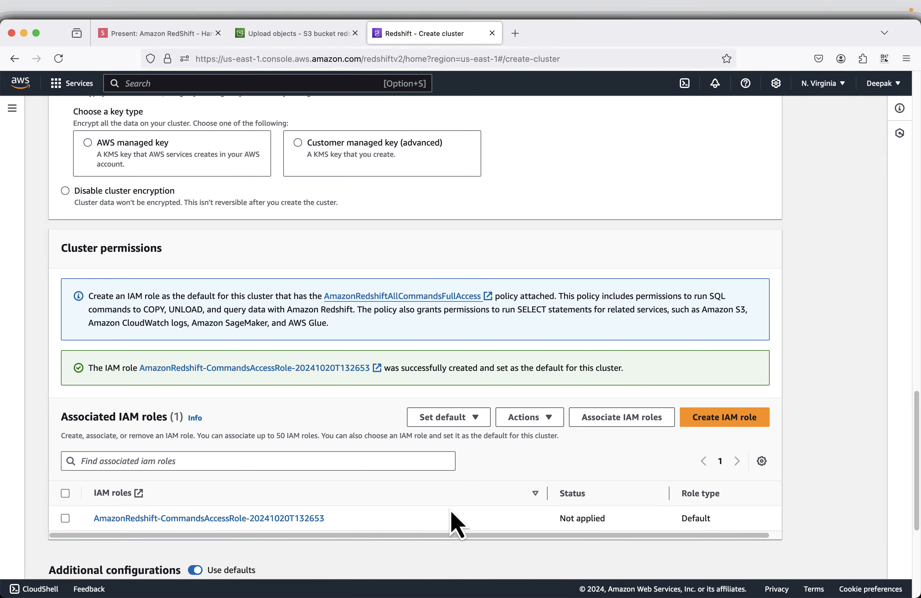
Turn off Use defaults for the additional configurations and expand the Network and security settings.
scroll(447, 512, "down", 5)
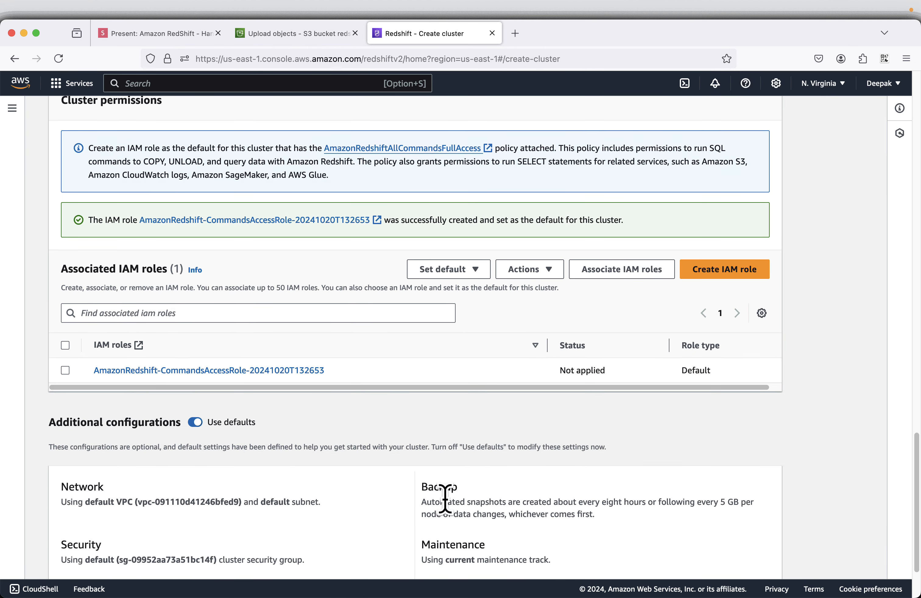
left_click(195, 423)
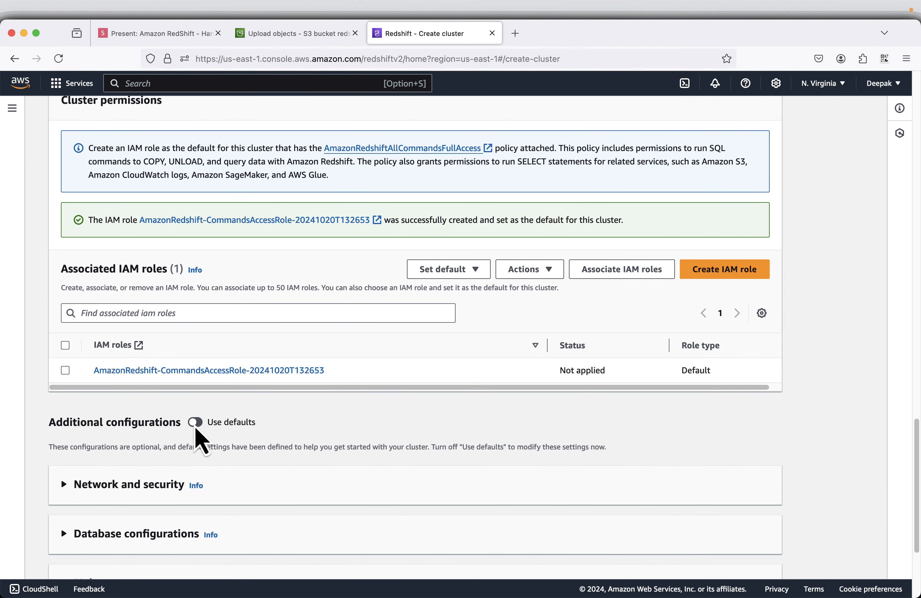
scroll(302, 439, "down", 3)
left_click(153, 413)
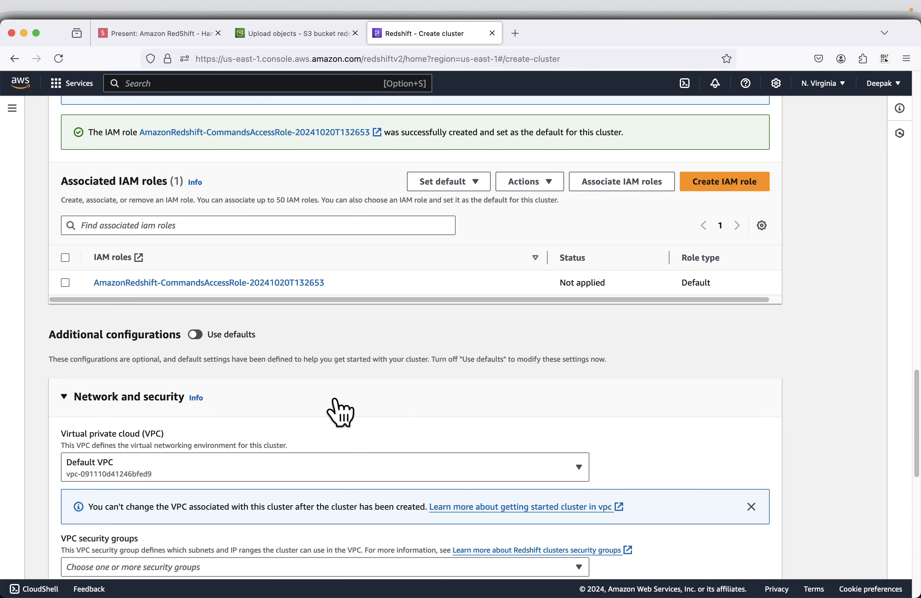
scroll(404, 408, "down", 4)
scroll(407, 412, "down", 2)
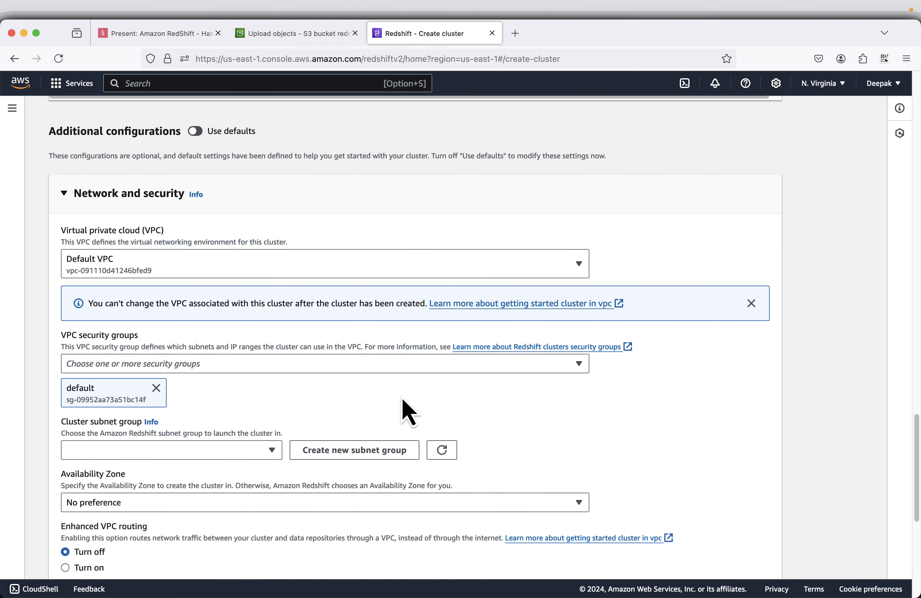
scroll(409, 411, "down", 1)
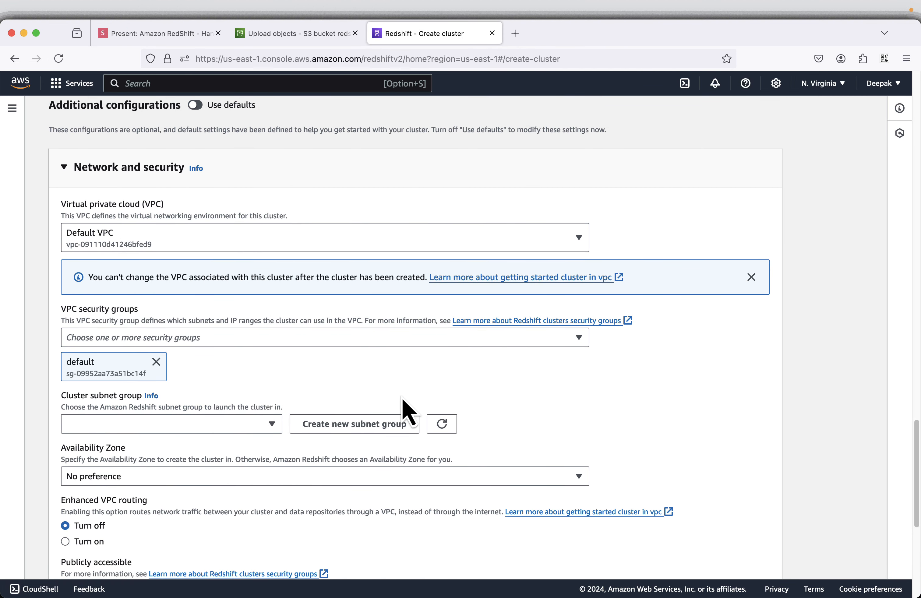
Check the available VPC choices, keep the Default VPC and start creating a new cluster subnet group.
left_click(265, 248)
left_click(265, 247)
scroll(118, 382, "down", 1)
scroll(174, 403, "down", 1)
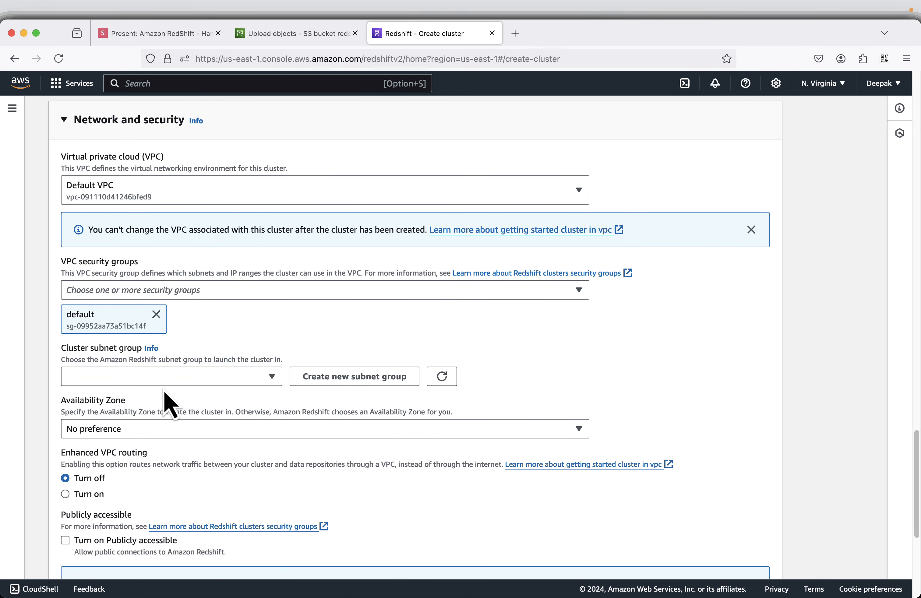
left_click(354, 383)
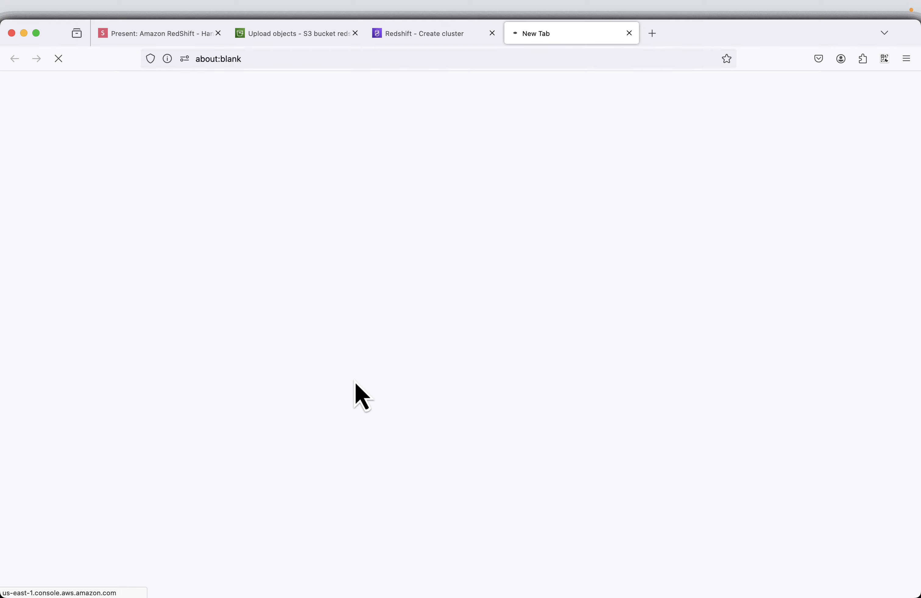
Switch to the presentation and advance it to the Create cluster subnet group slide.
left_click(140, 34)
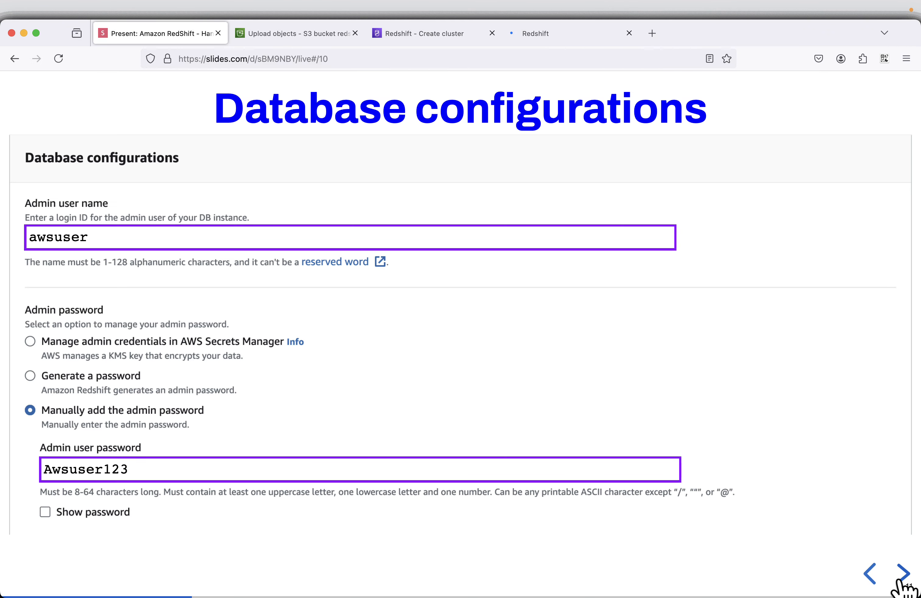
left_click(901, 575)
left_click(901, 574)
left_click(902, 574)
left_click(902, 574)
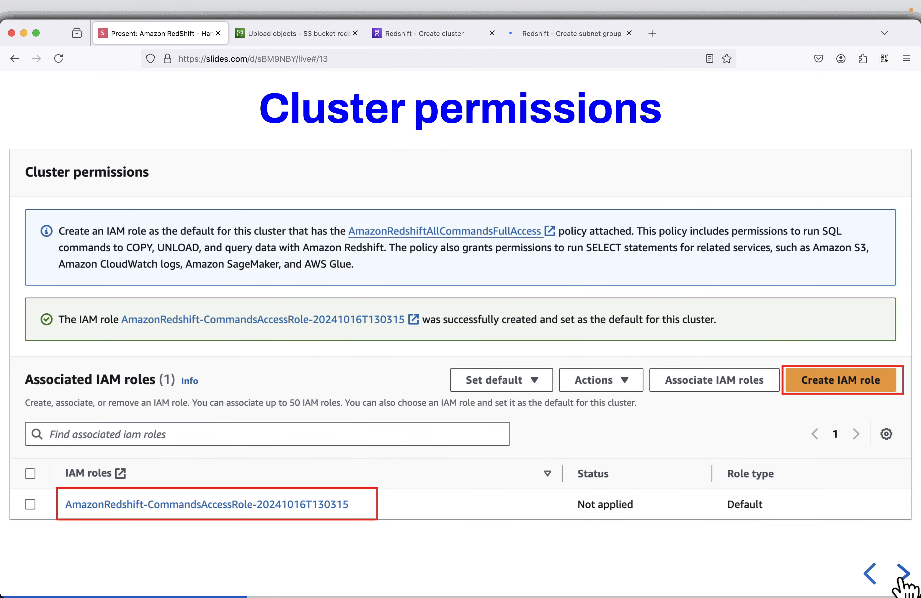
left_click(902, 574)
left_click(902, 574)
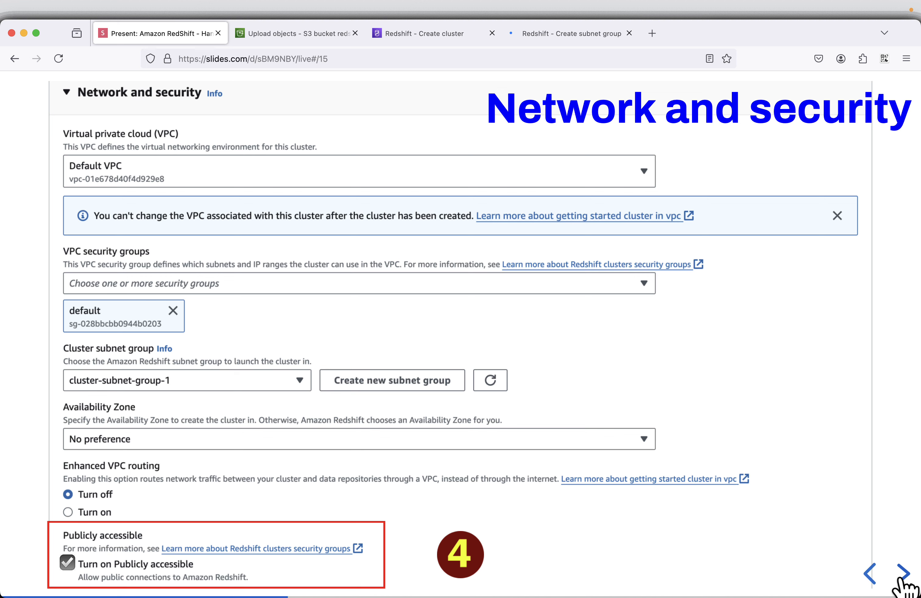
left_click(873, 575)
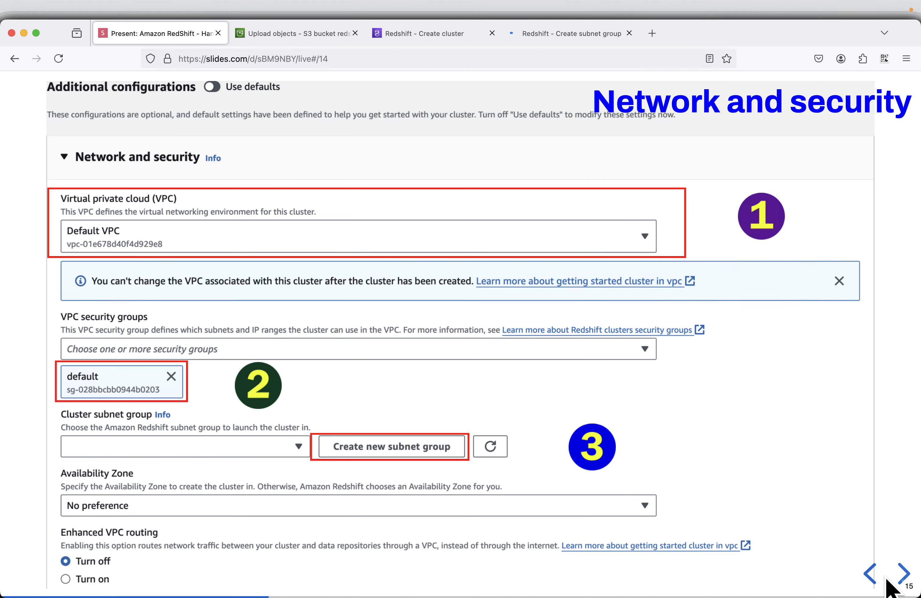
left_click(900, 576)
left_click(901, 575)
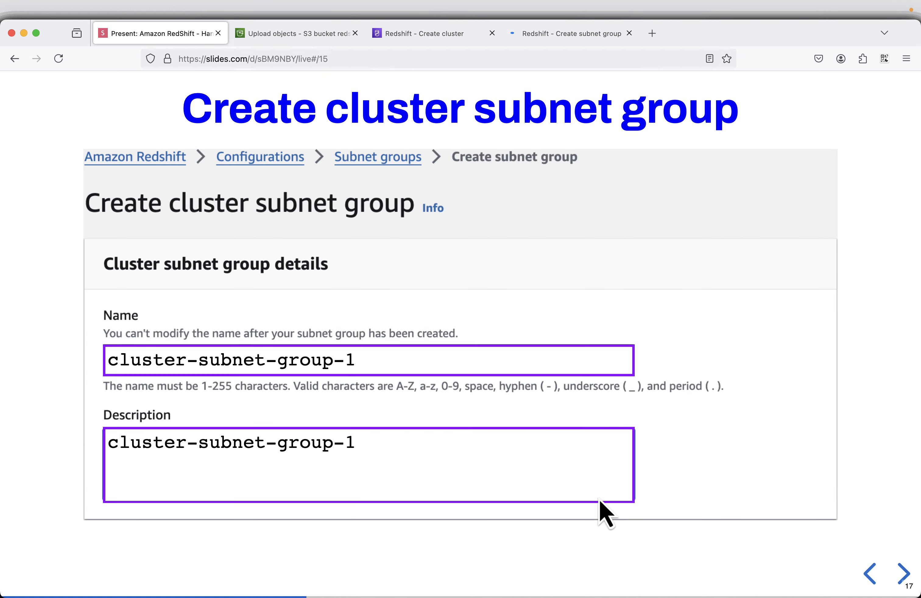
Copy the subnet group name from the slide and name the new cluster subnet group cluster-subnet-group-1.
mouse_move(527, 376)
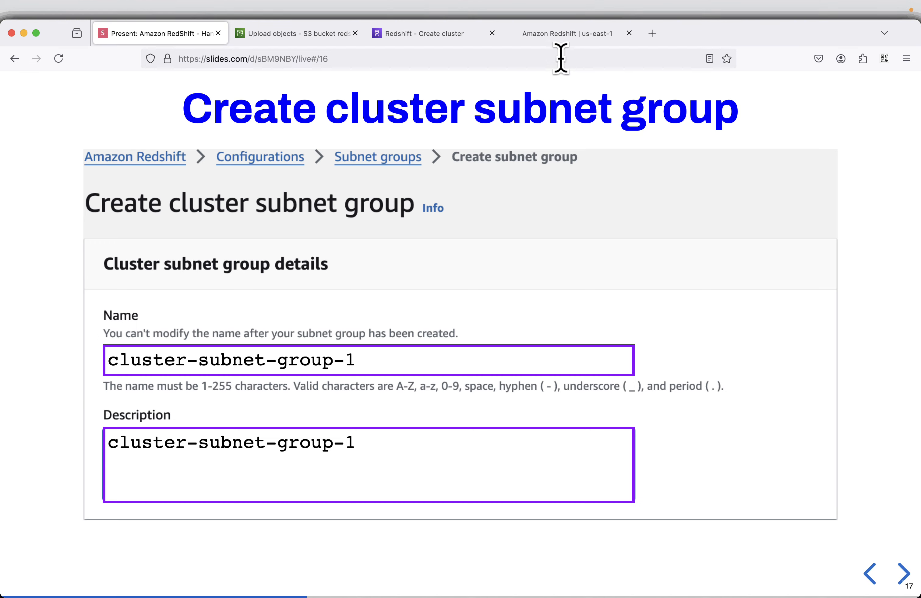
left_click(565, 35)
left_click(185, 248)
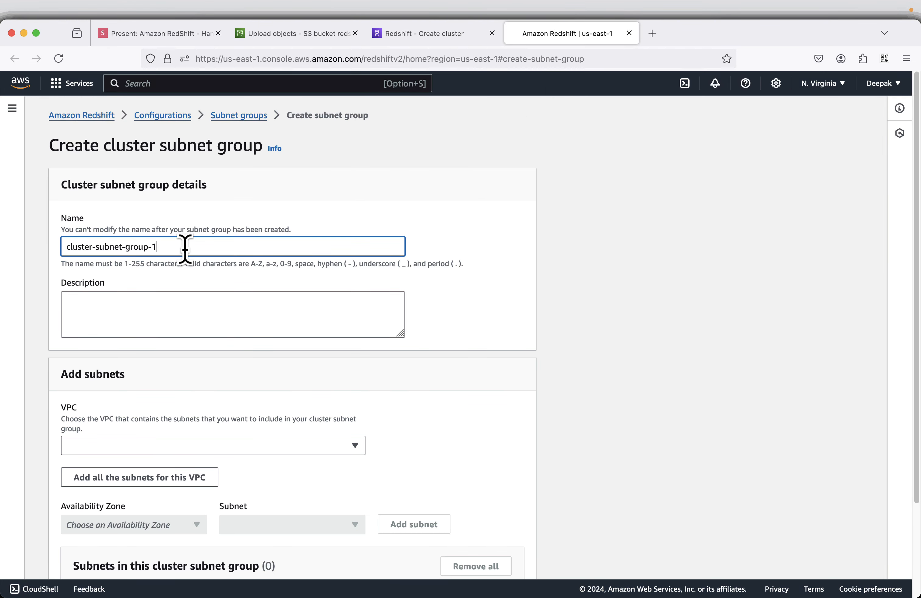
Enter the subnet group description cluster-subnet-group-1 and choose vpc-091110d41246bfed9 as its VPC.
left_click(158, 297)
scroll(299, 327, "down", 3)
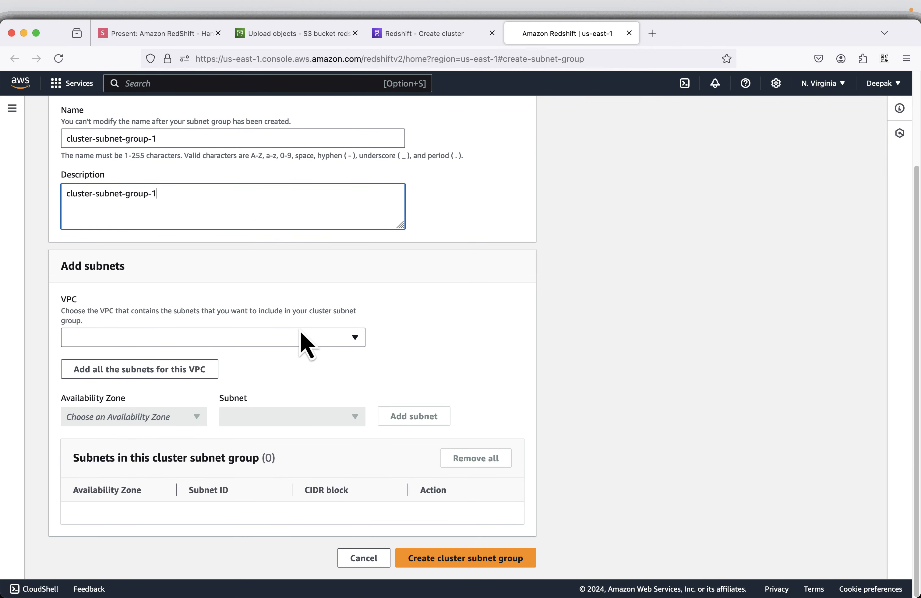
left_click(279, 338)
left_click(236, 383)
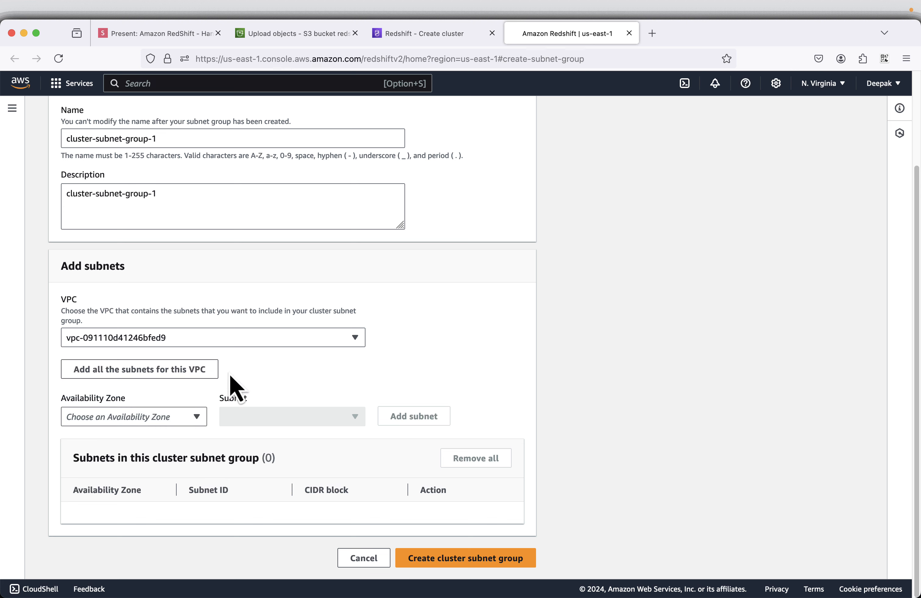
Add subnet-00cbbda7eaae2fb8e from Availability Zone us-east-1a to the subnet group and submit the group for creation.
left_click(183, 422)
left_click(155, 437)
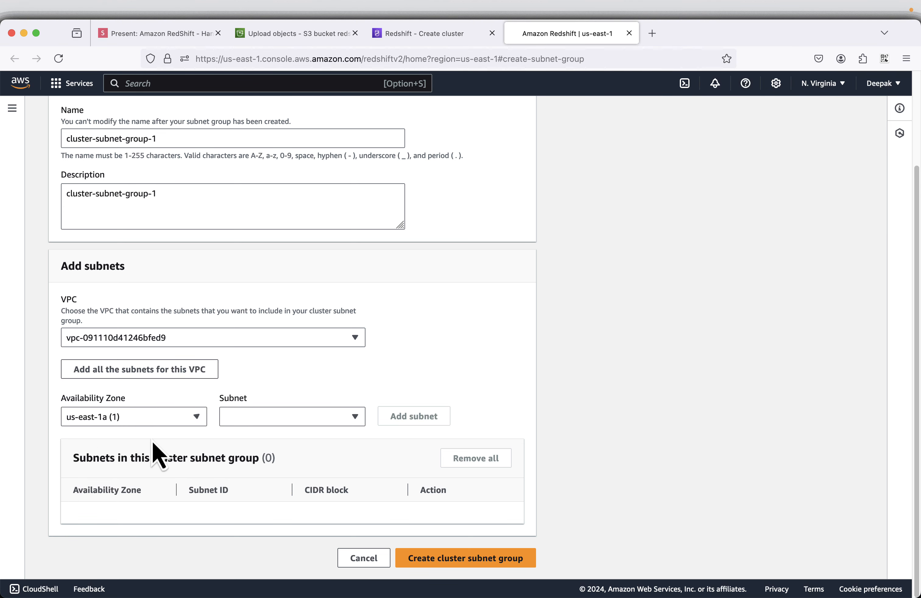
left_click(270, 417)
left_click(279, 459)
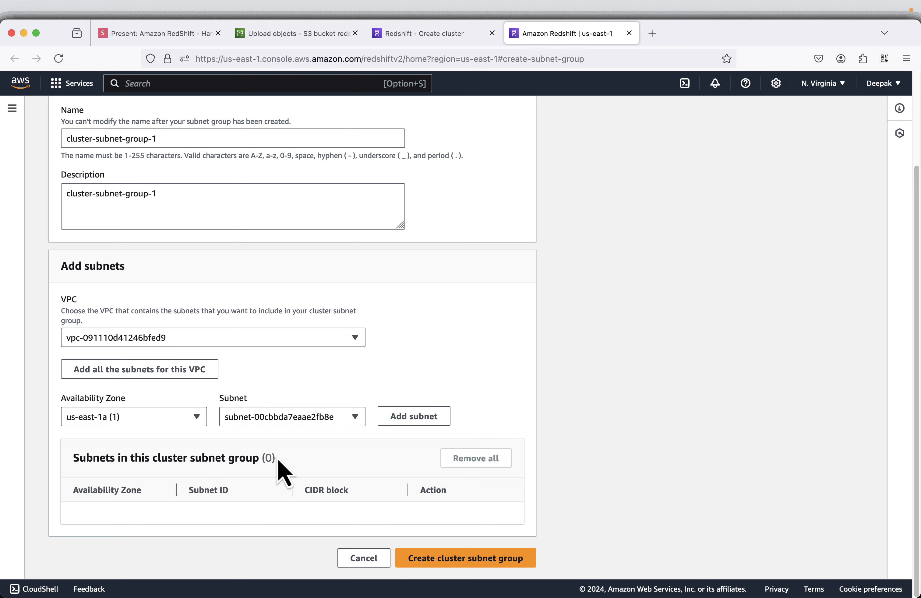
left_click(475, 556)
scroll(200, 513, "down", 2)
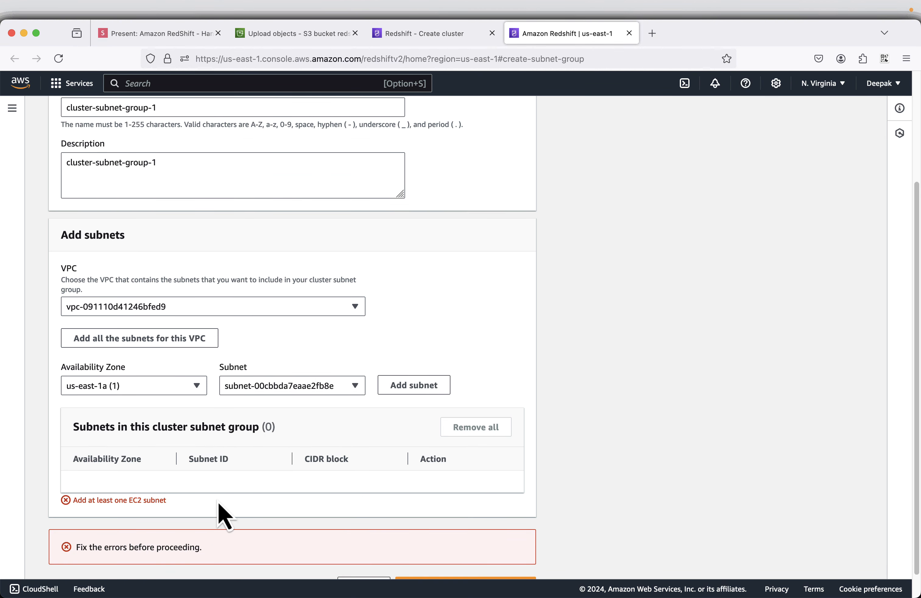
left_click(423, 386)
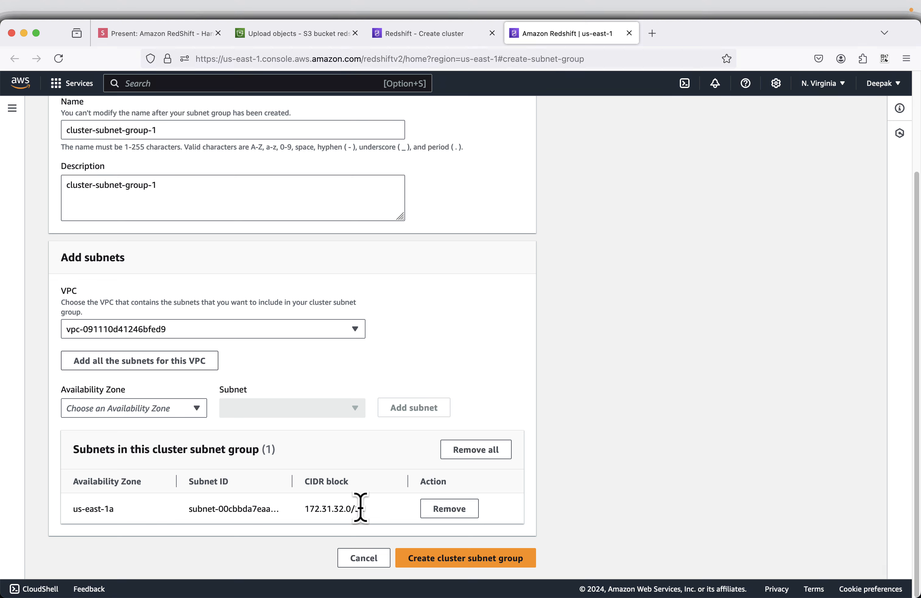
left_click(463, 561)
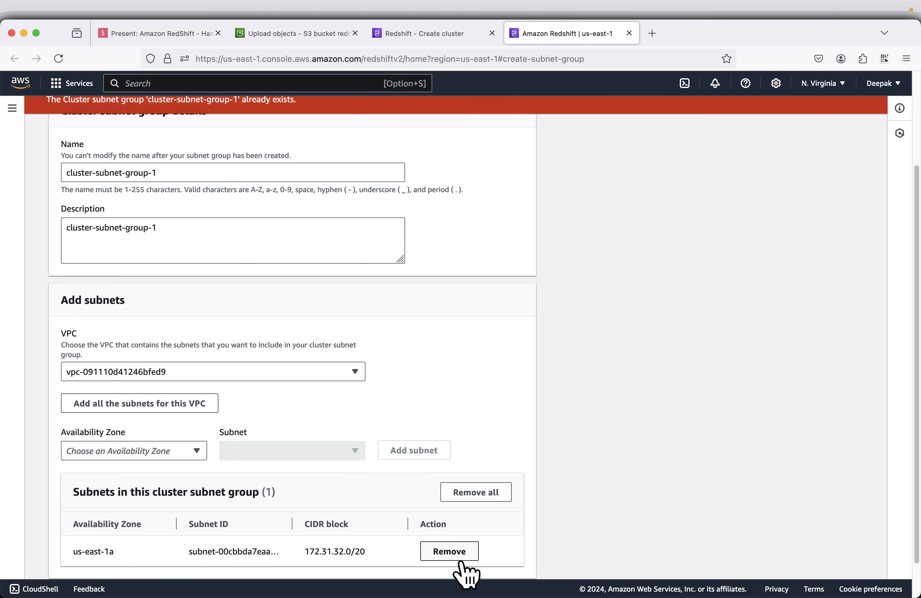
Change the subnet group's name and description to cluster-subnet-group-2 and create the group.
scroll(406, 288, "up", 3)
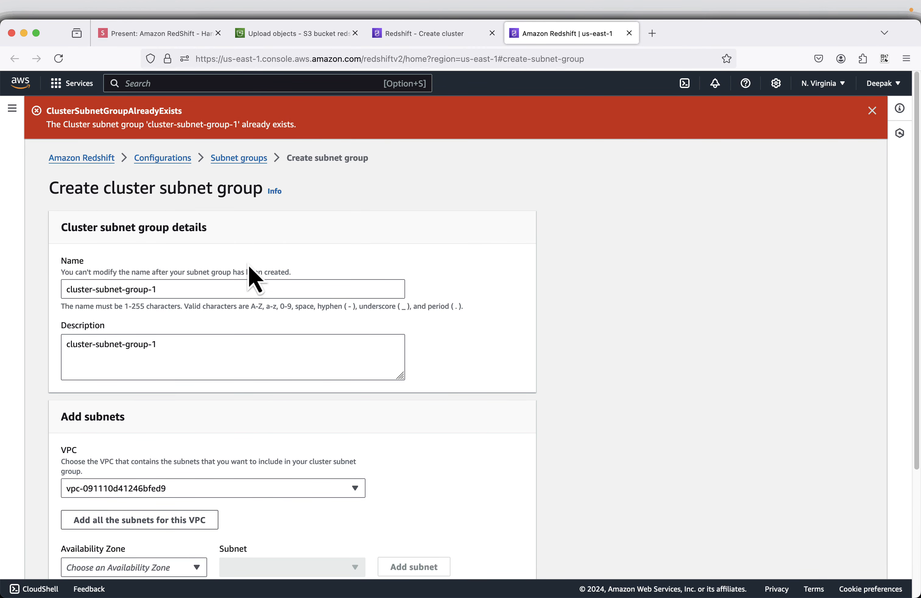
left_click(191, 289)
key("BackSpace")
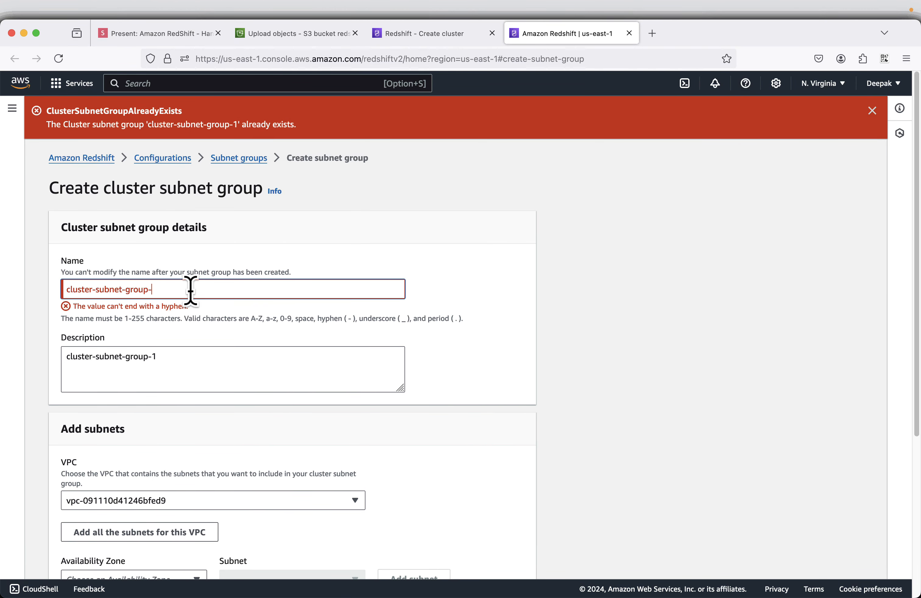
type("2")
left_click(185, 345)
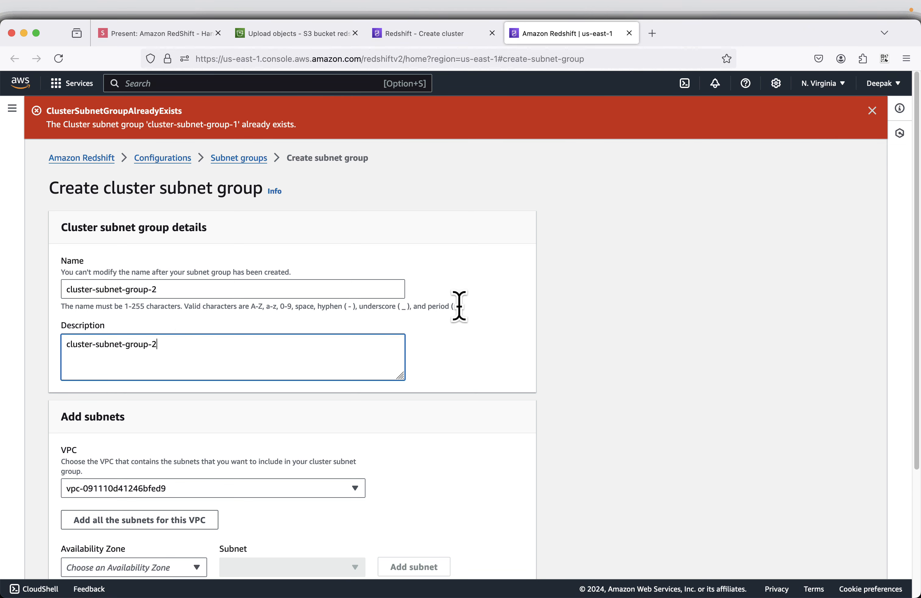
scroll(461, 306, "down", 5)
left_click(458, 559)
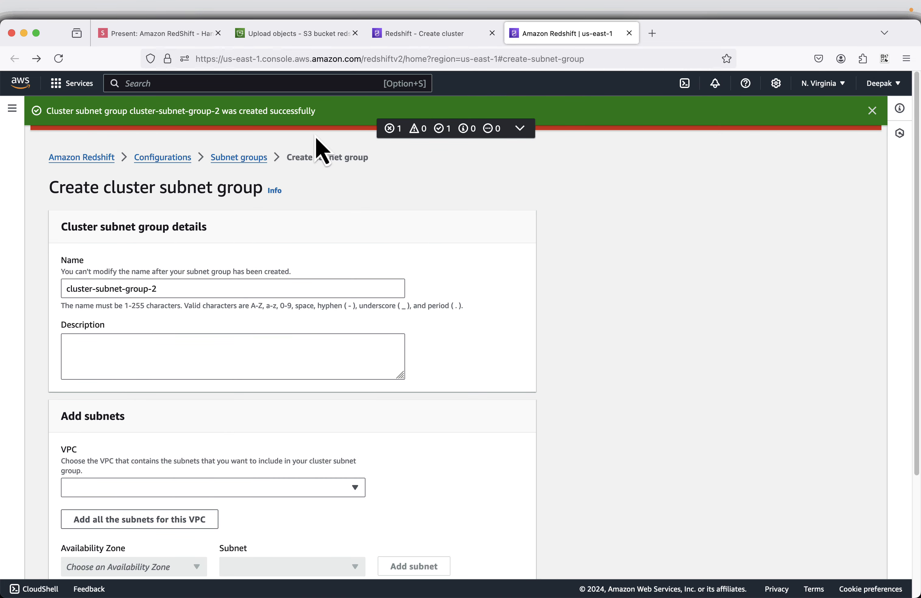
Dismiss the notifications, return to the Create cluster page and choose cluster-subnet-group-2 as the cluster subnet group.
left_click(872, 112)
left_click(868, 110)
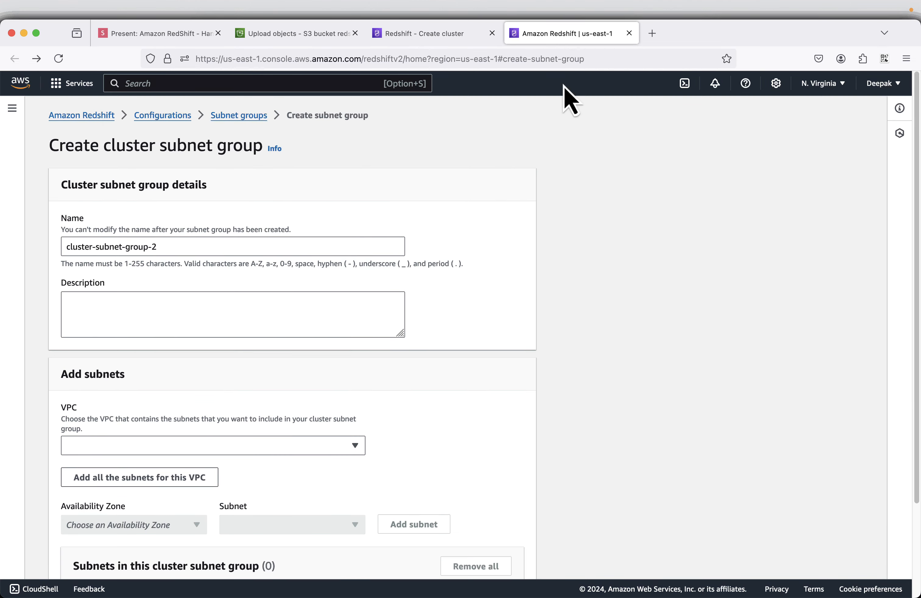
left_click(424, 49)
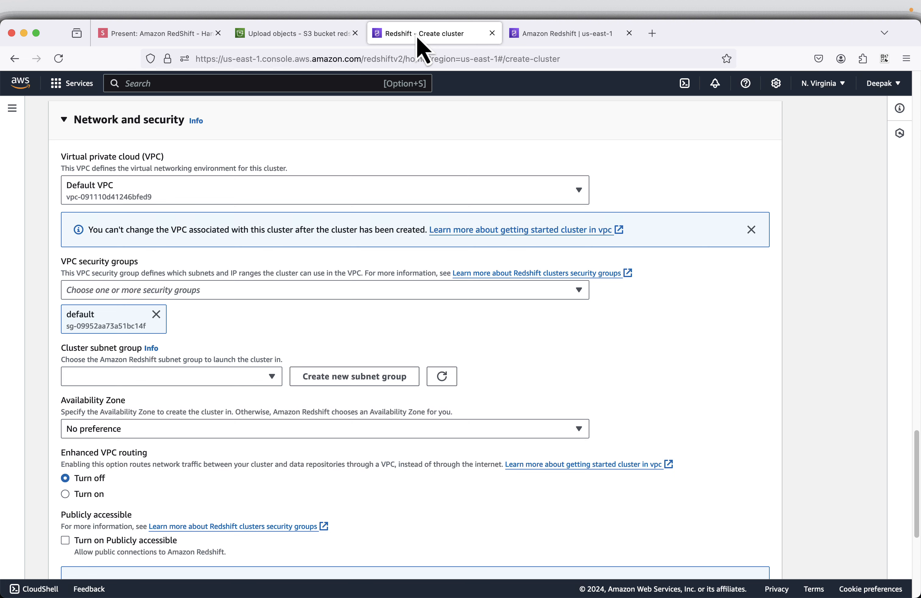
scroll(800, 347, "down", 1)
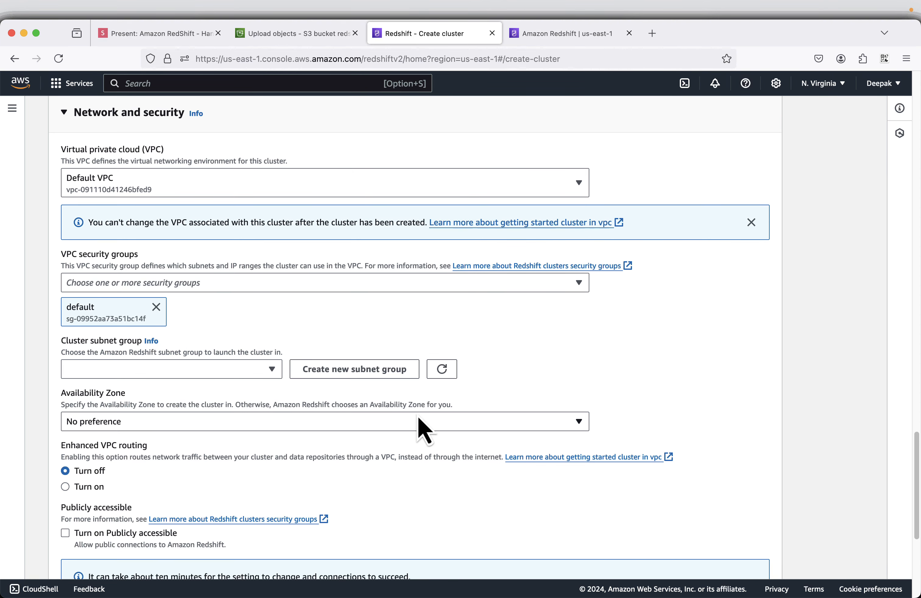
left_click(264, 373)
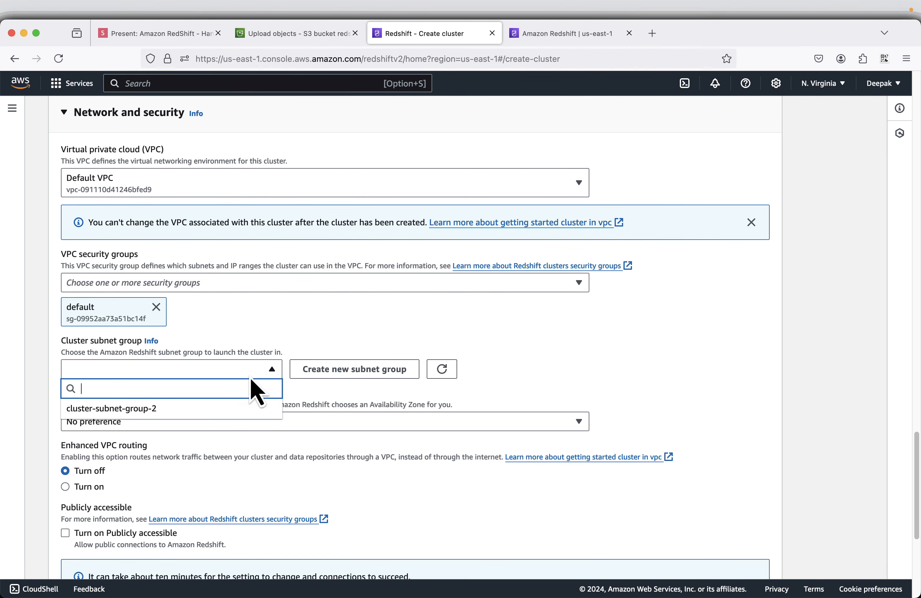
left_click(212, 409)
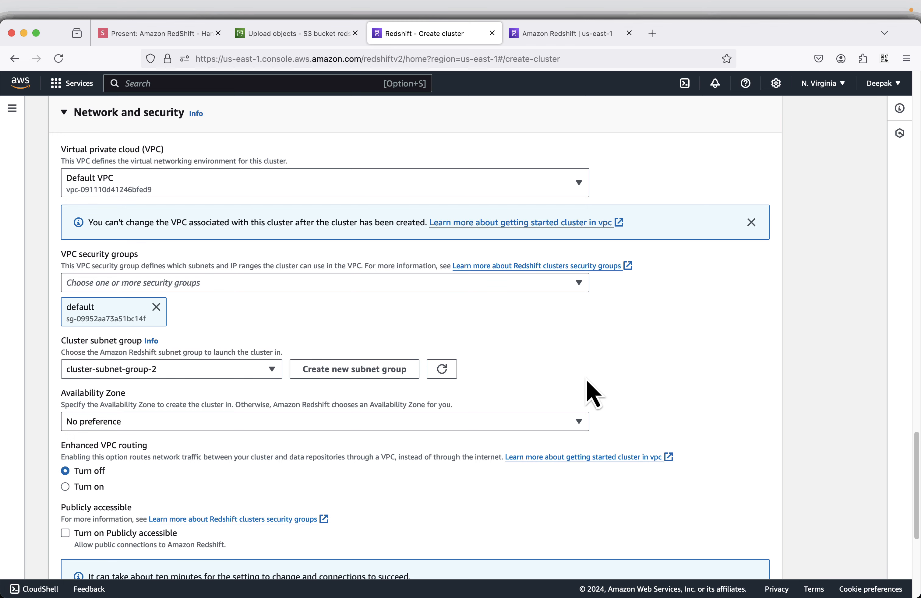
Set the cluster's Availability Zone to us-east-1a.
scroll(594, 394, "down", 1)
left_click(262, 414)
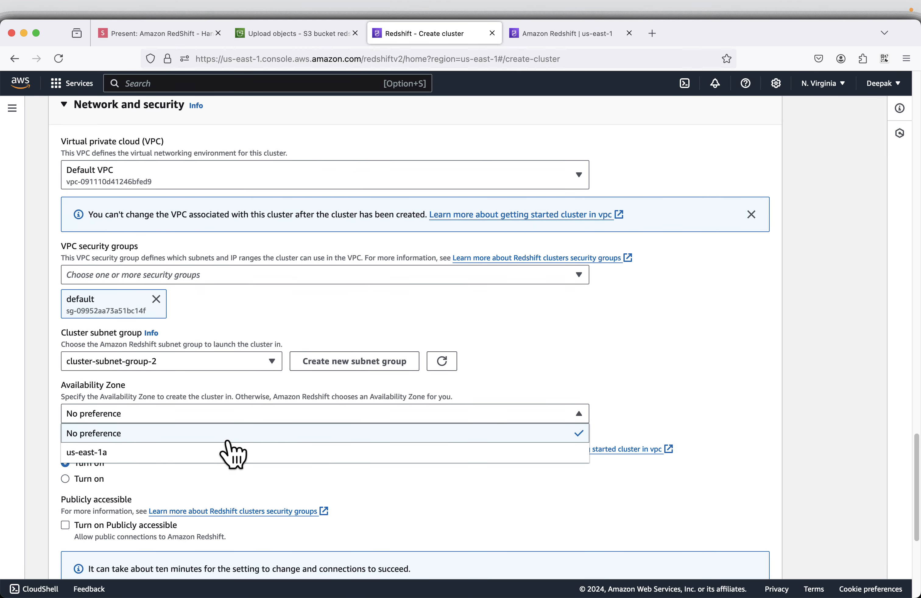
left_click(219, 452)
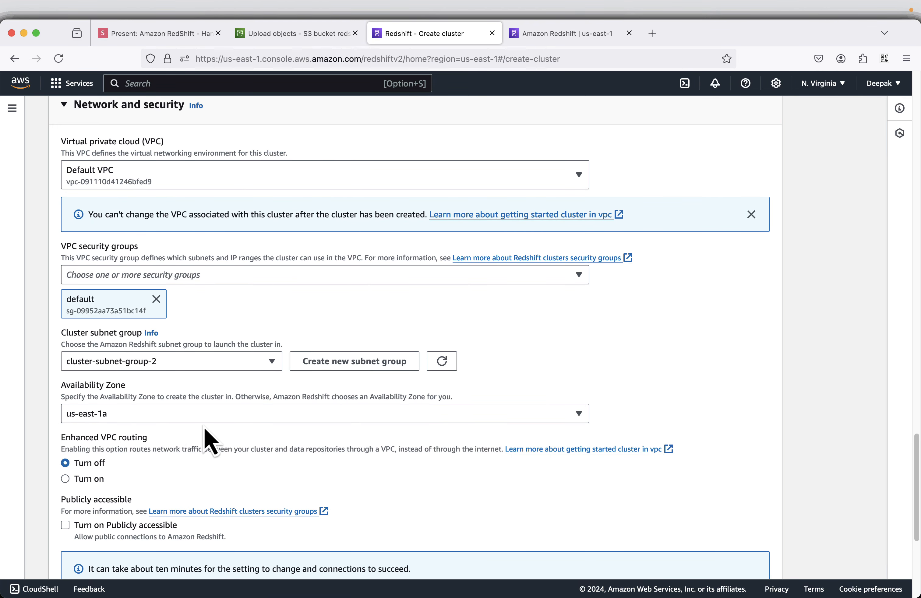
Expand the Database configurations settings of the new cluster.
scroll(351, 422, "down", 3)
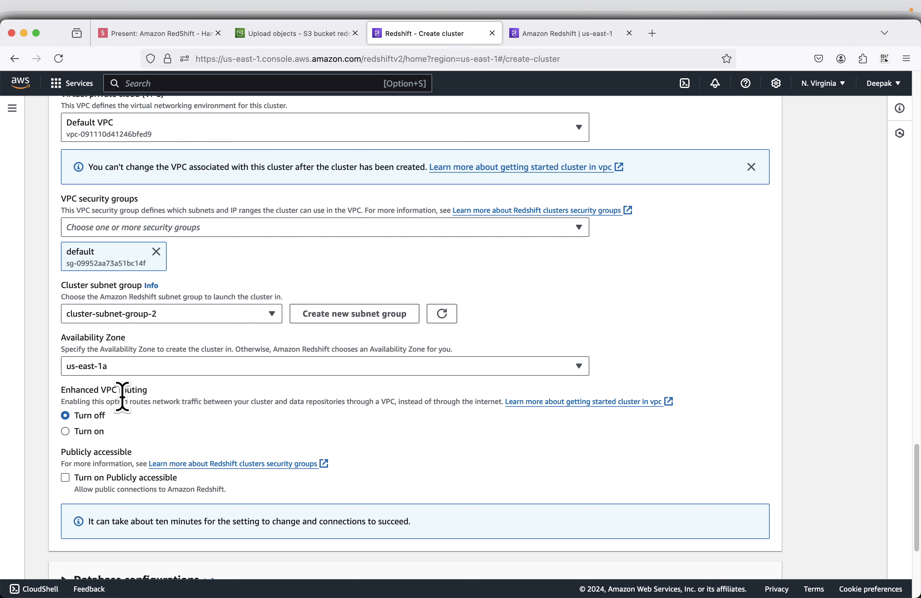
scroll(190, 442, "down", 10)
left_click(200, 391)
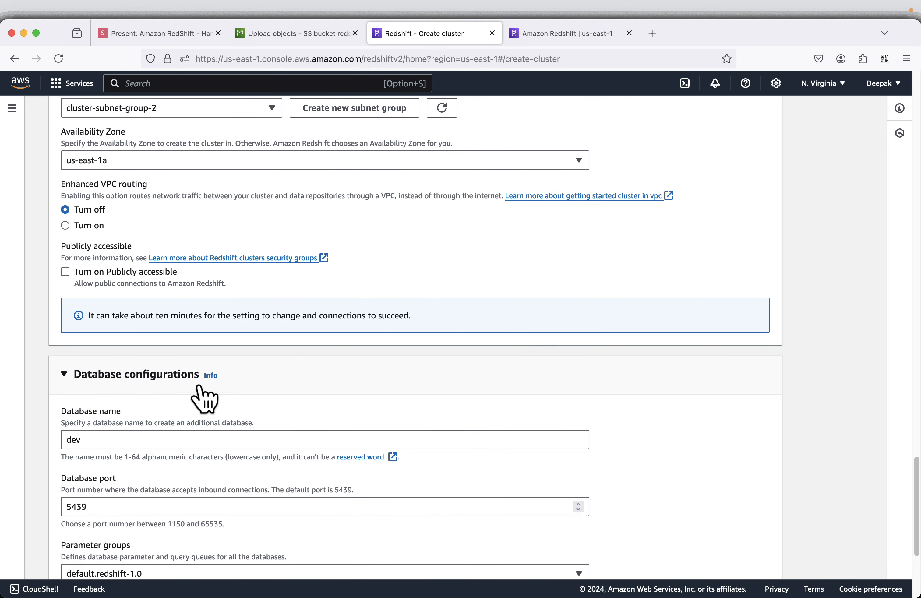
scroll(206, 396, "down", 10)
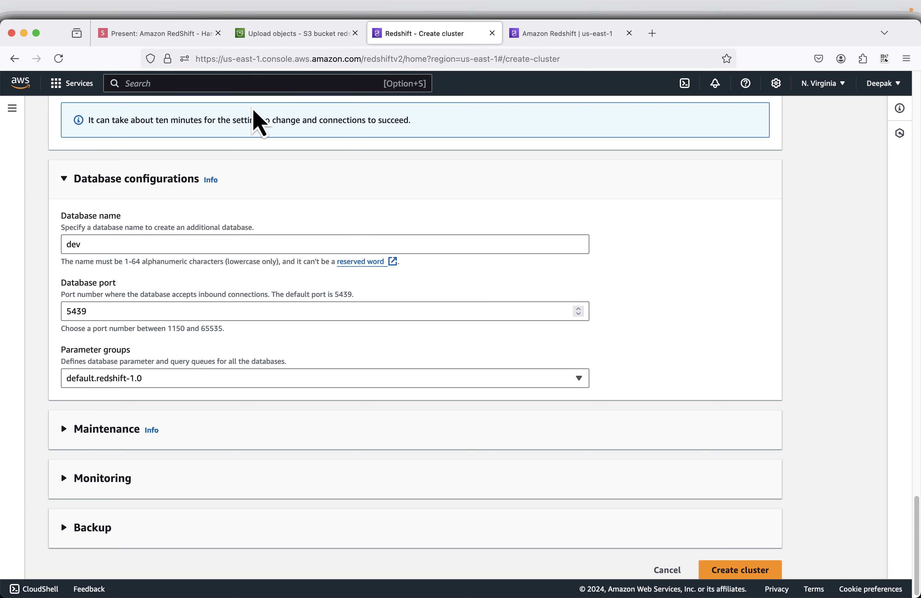
Switch to the presentation and advance it to the Database configurations slide.
left_click(163, 34)
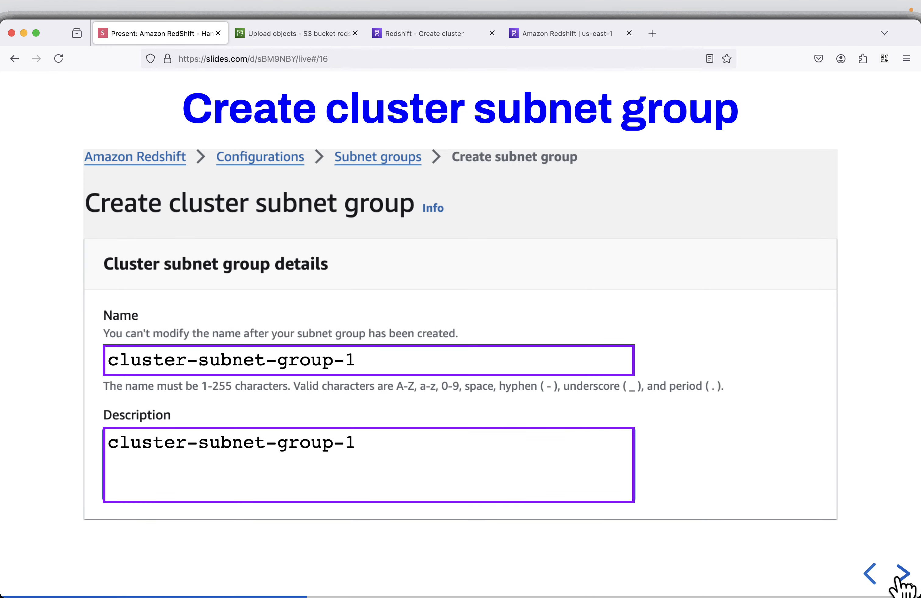
left_click(899, 579)
left_click(899, 578)
left_click(899, 579)
left_click(899, 578)
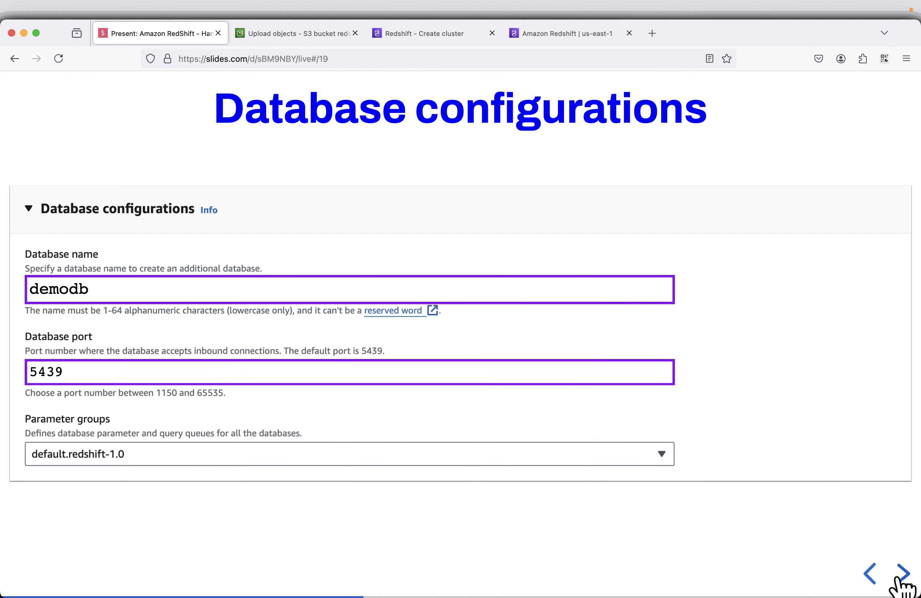
mouse_move(660, 296)
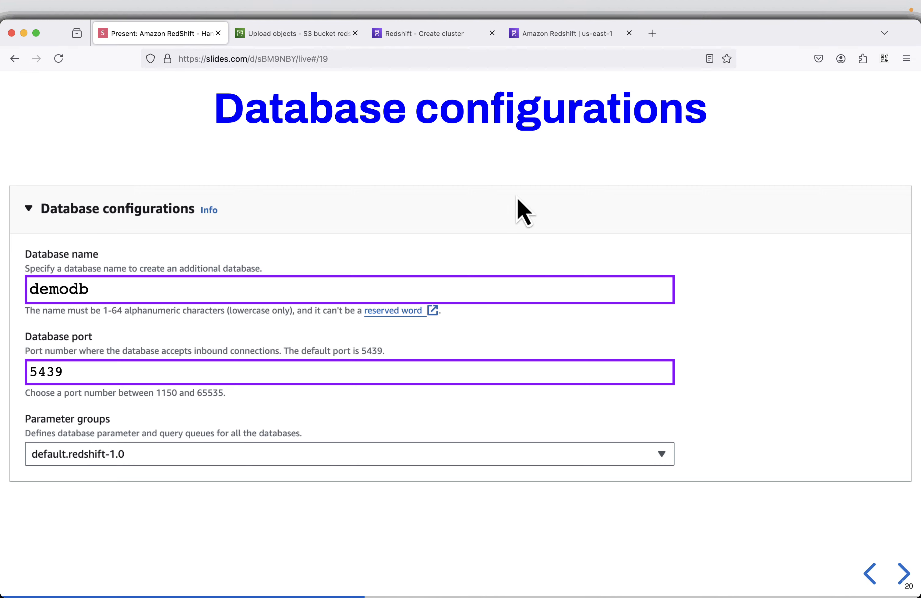
Return to the Create cluster page and set the database name to demodb.
left_click(418, 39)
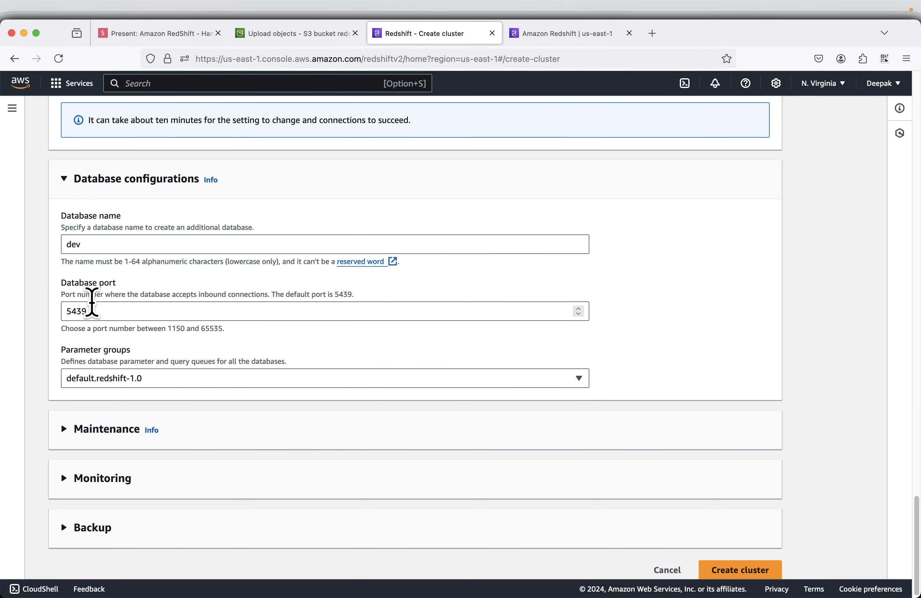
left_click(95, 237)
type("demodb")
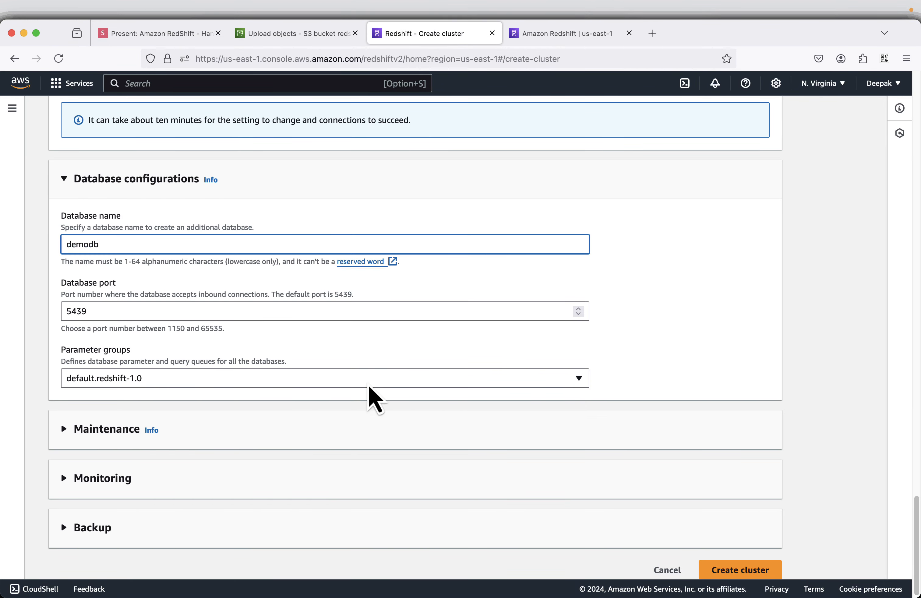
Turn on Publicly accessible for the cluster and recheck the Database configurations slide.
scroll(370, 396, "up", 7)
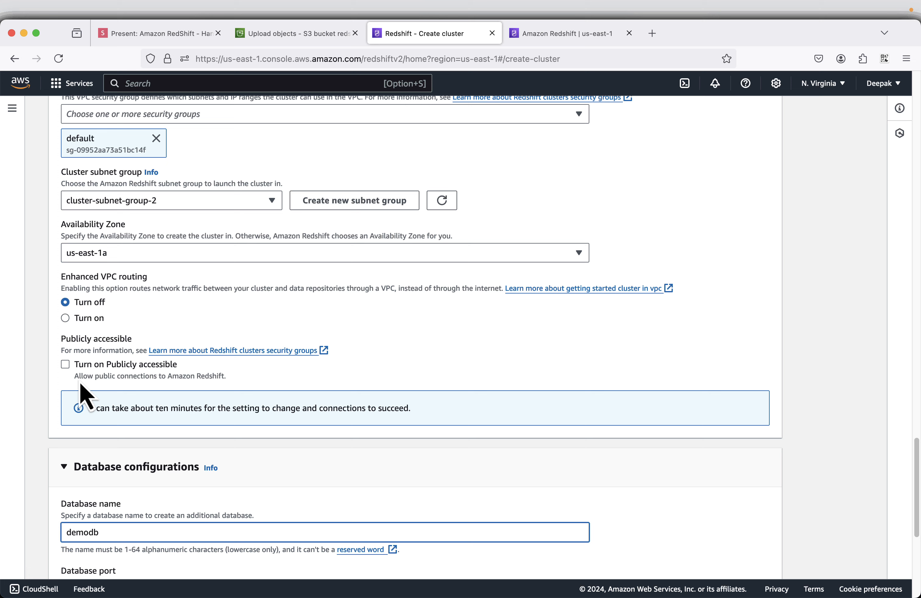
left_click(108, 365)
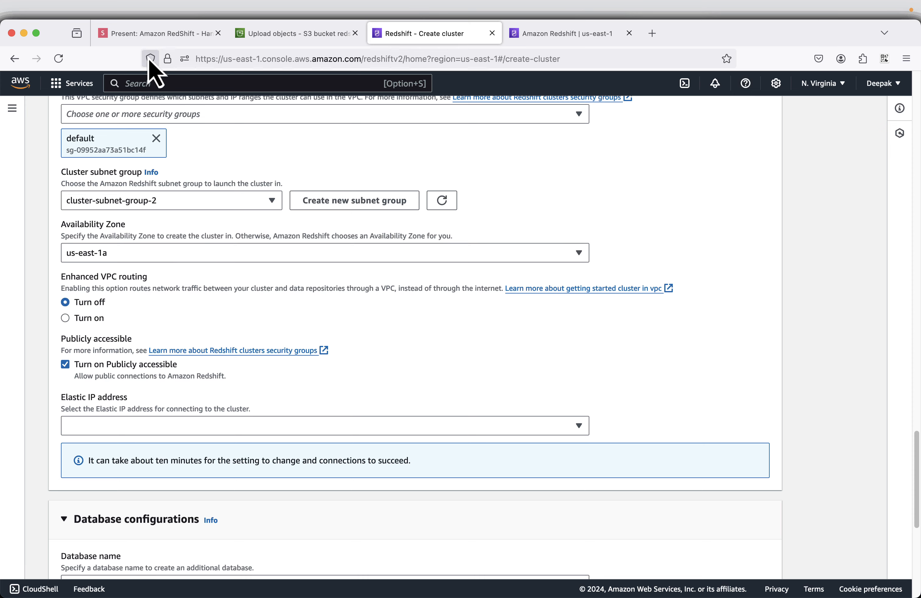
left_click(152, 39)
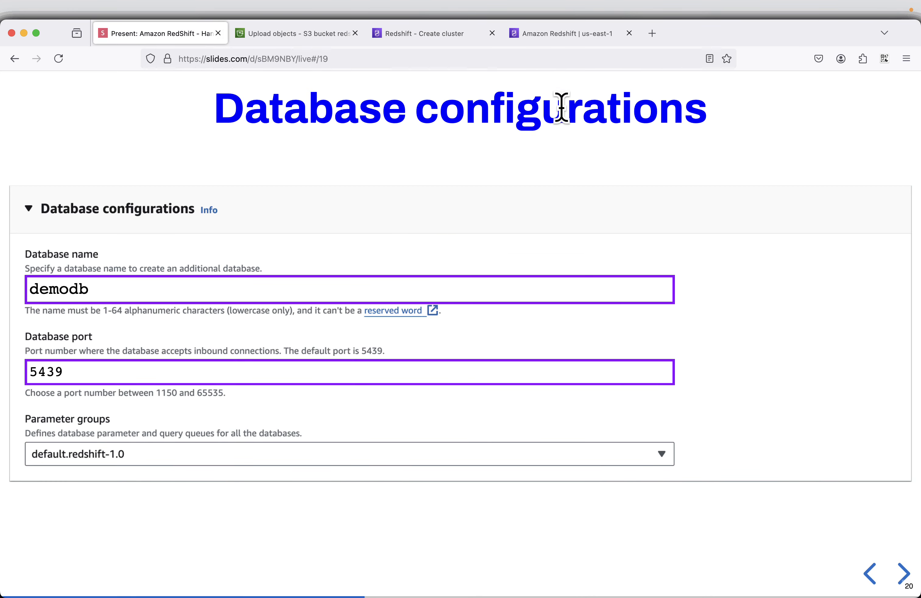
left_click(438, 39)
Expand the Maintenance, Monitoring and Backup sections and review their default settings.
scroll(635, 294, "down", 5)
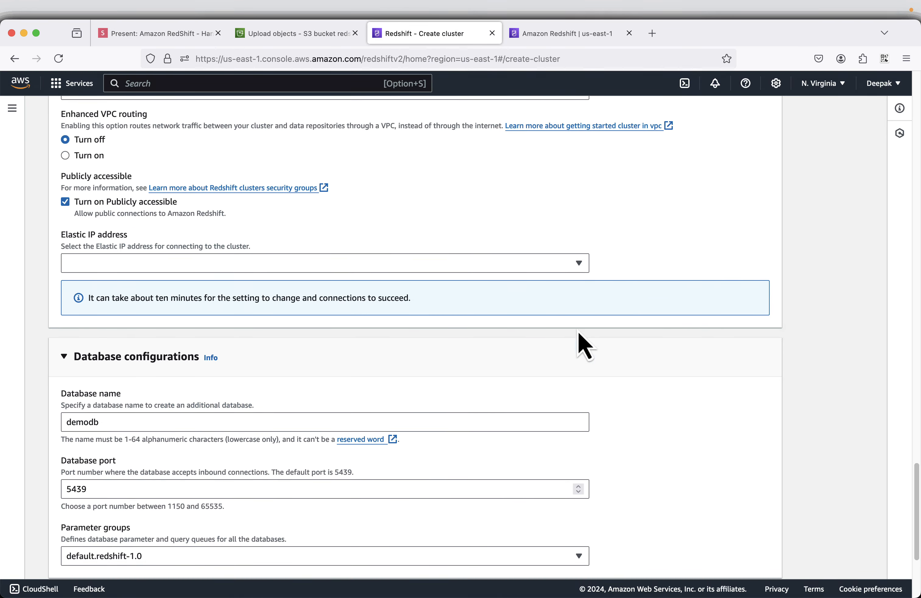
scroll(251, 405, "down", 5)
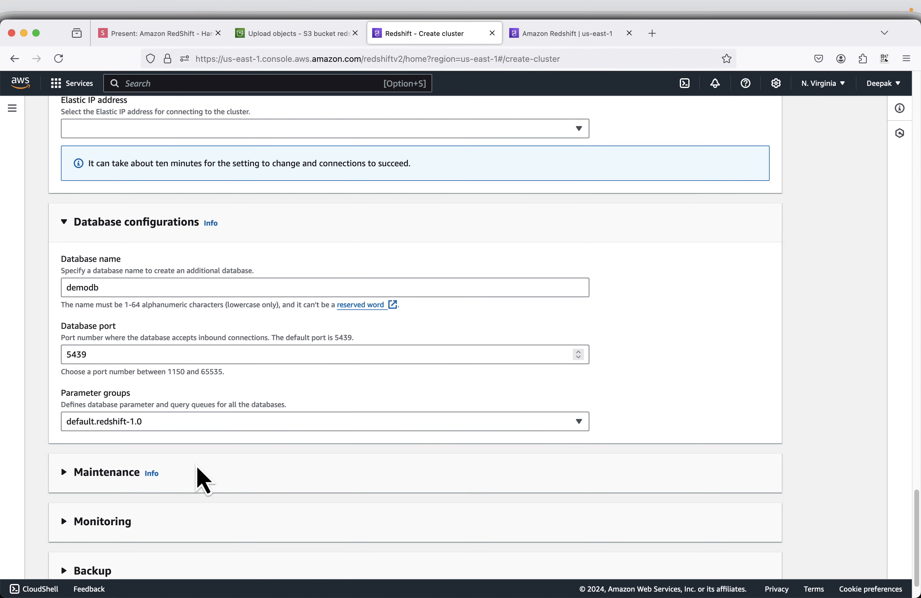
scroll(181, 473, "down", 1)
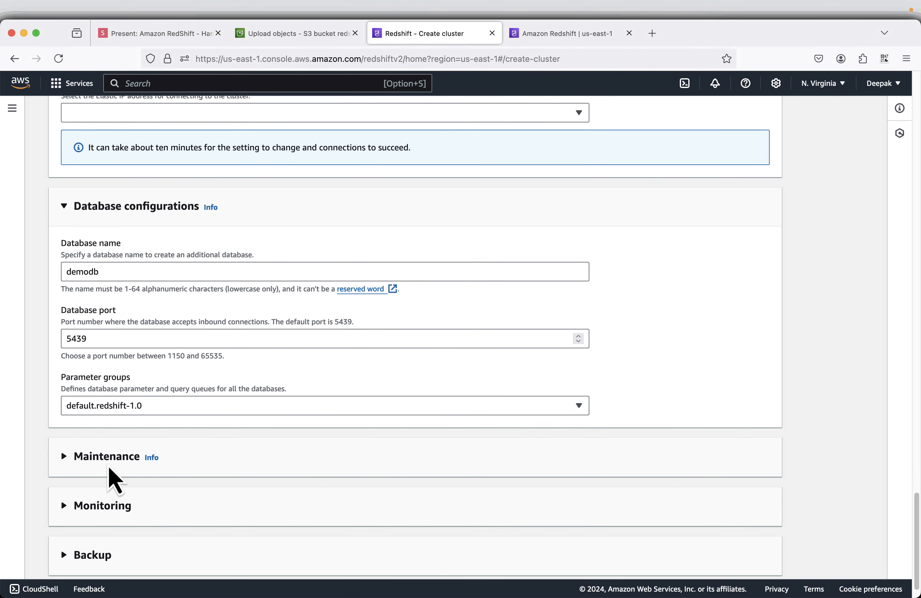
left_click(109, 466)
scroll(148, 387, "down", 5)
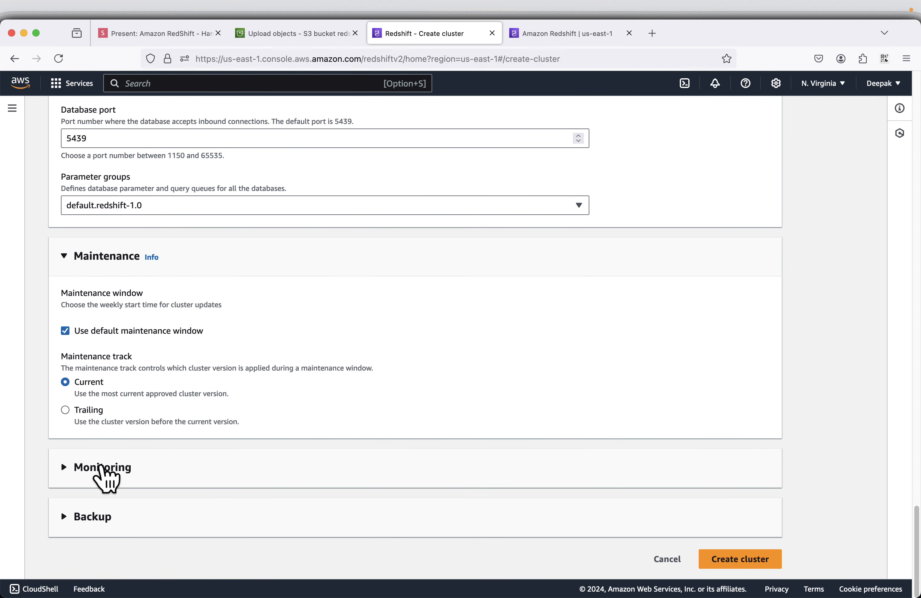
left_click(101, 467)
scroll(287, 409, "down", 2)
left_click(88, 516)
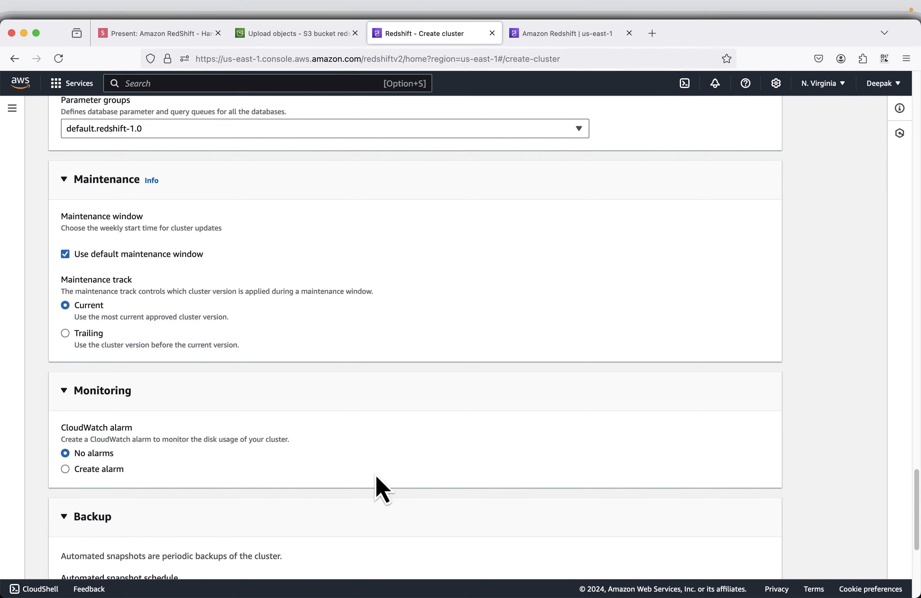
scroll(272, 497, "down", 7)
scroll(625, 419, "down", 1)
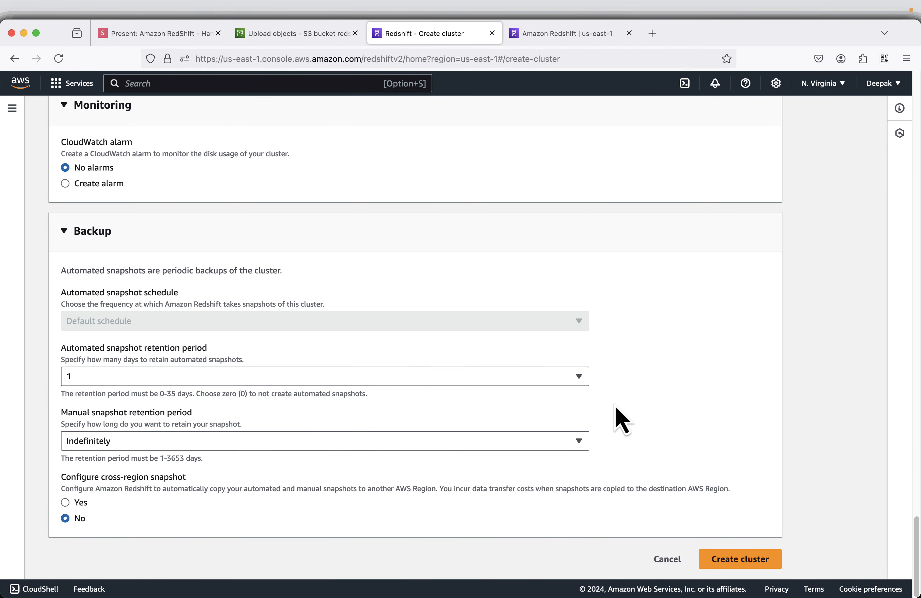
Recheck the cluster settings, create redshift-demo-cluster, dismiss the notifications and refresh the Clusters list.
scroll(605, 404, "up", 20)
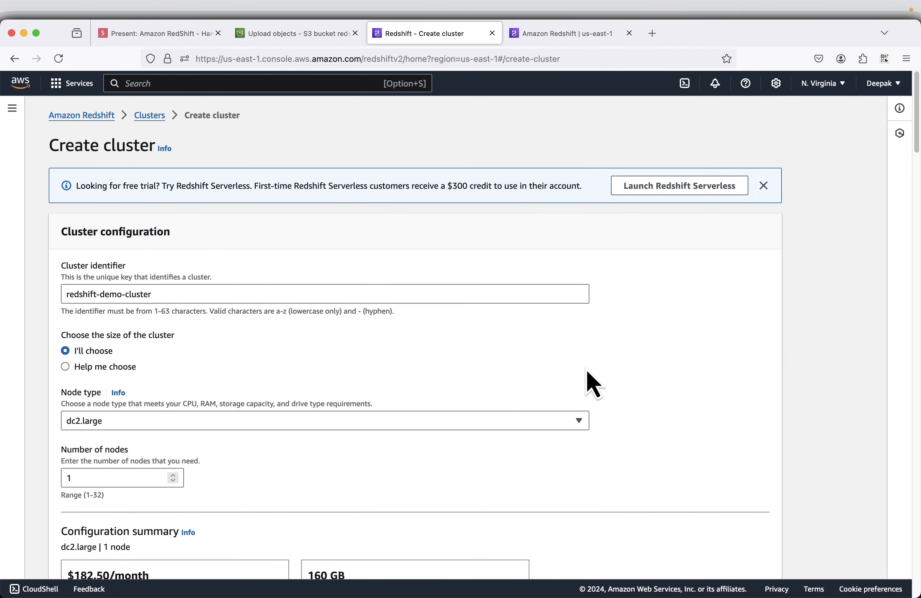
scroll(592, 387, "down", 20)
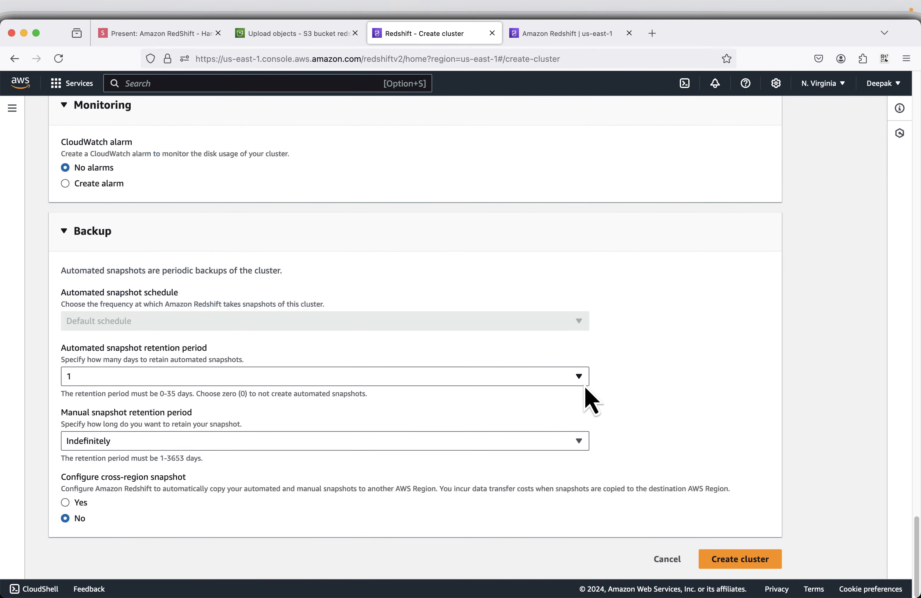
left_click(724, 559)
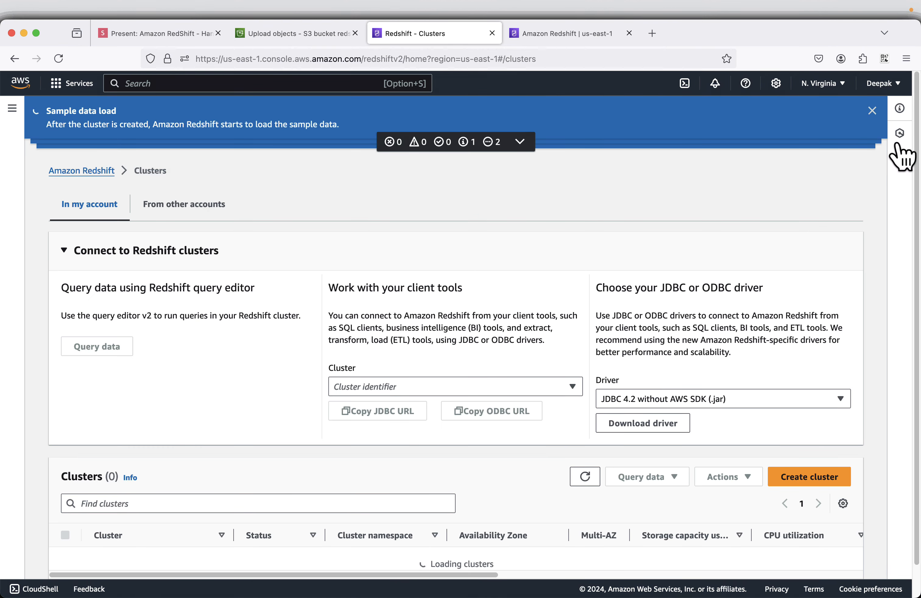
left_click(872, 111)
left_click(871, 111)
left_click(872, 111)
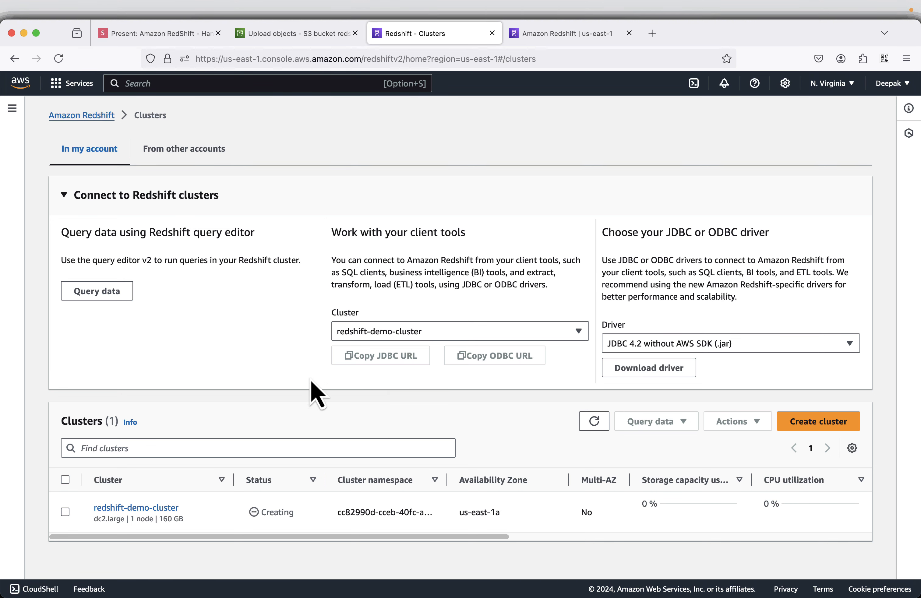
left_click(586, 427)
Switch to the presentation and advance it to the Connect to Redshift clusters slide.
left_click(179, 32)
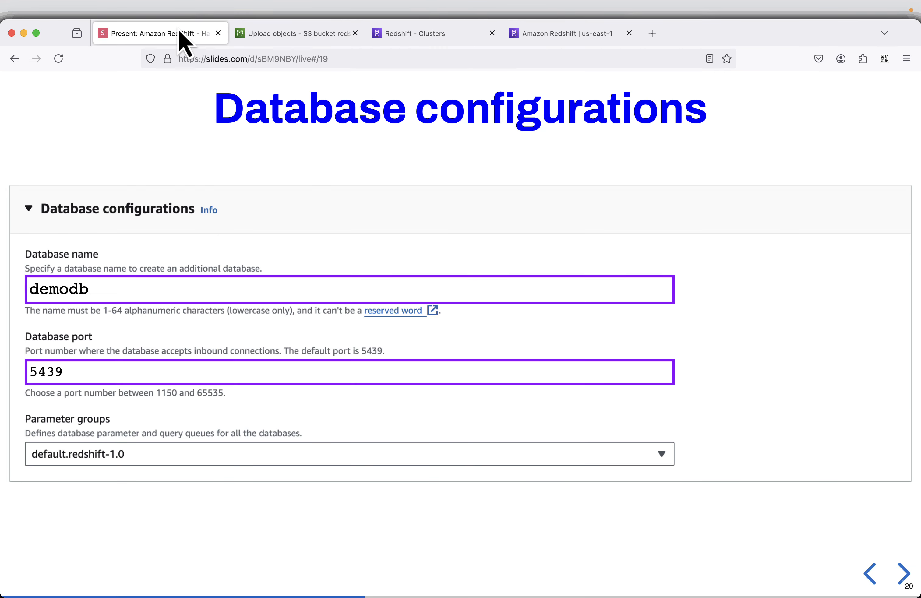
left_click(904, 579)
left_click(904, 579)
left_click(904, 578)
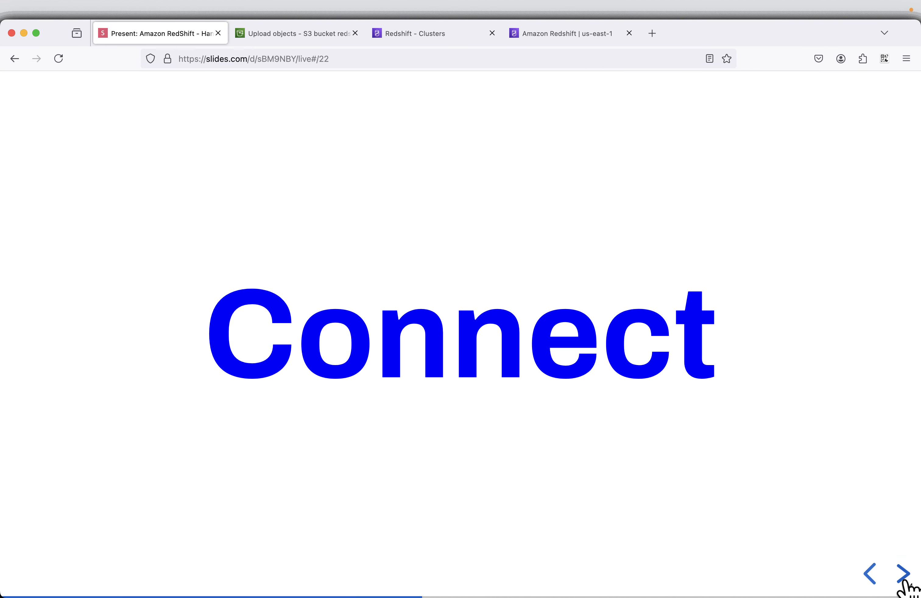
left_click(904, 579)
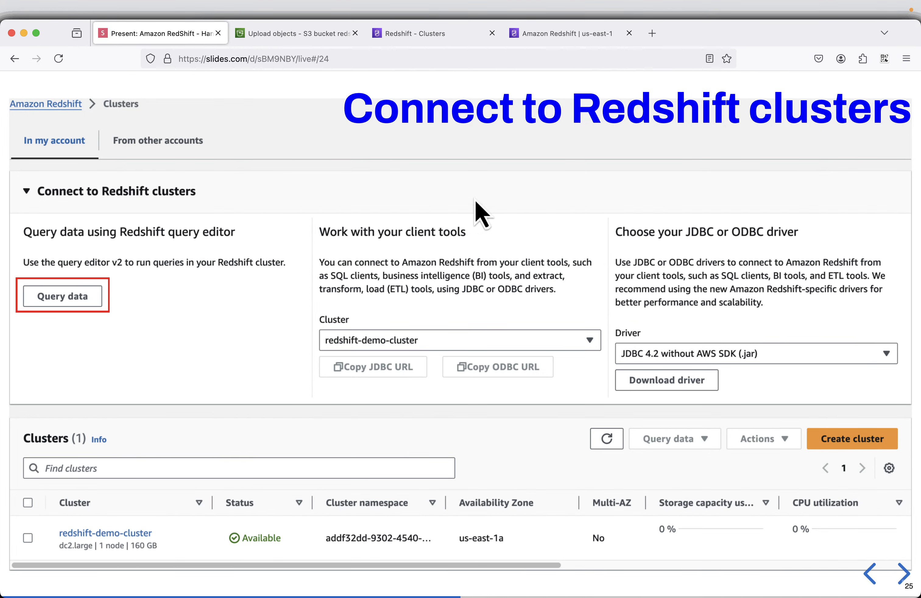
Return to the Clusters page and open Redshift query editor v2 to query data.
left_click(446, 33)
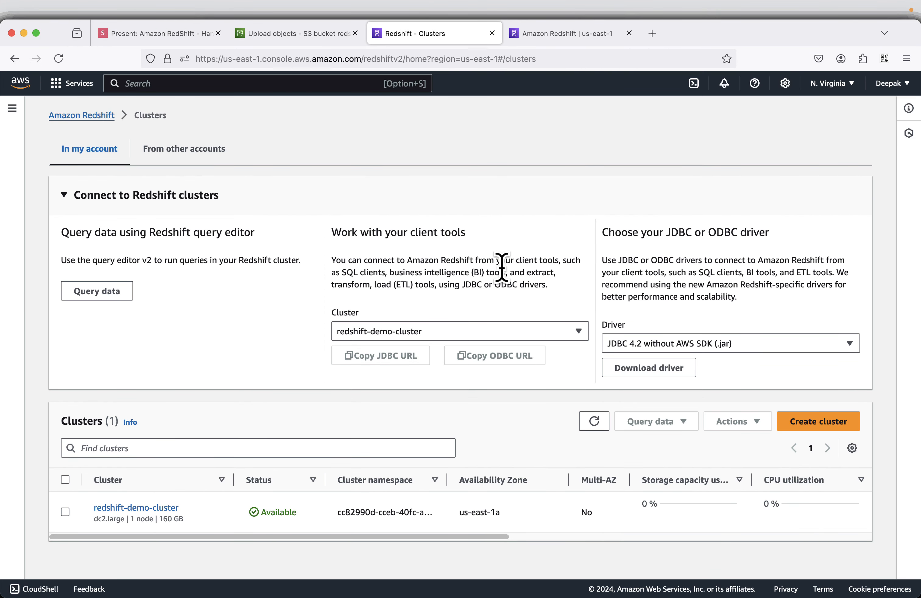
right_click(107, 295)
left_click(65, 329)
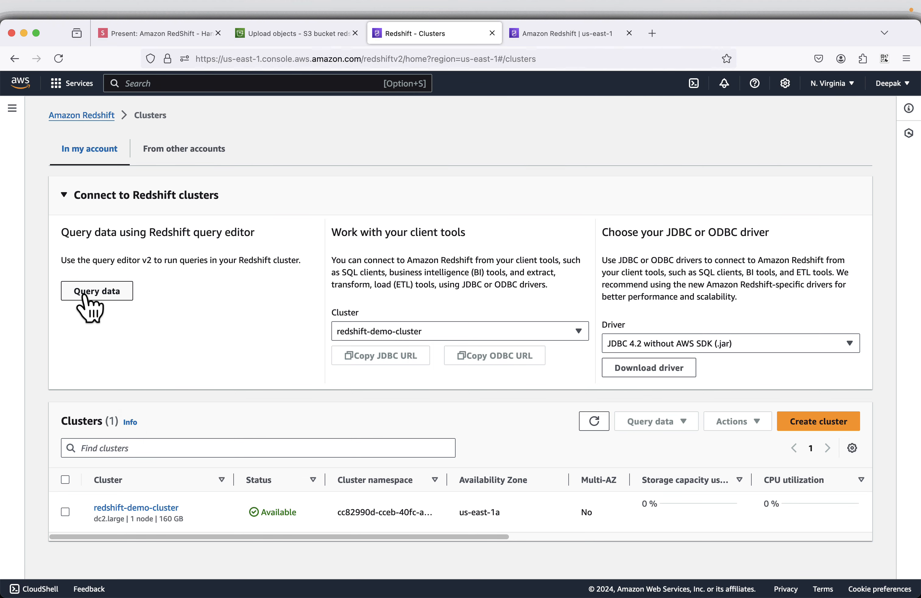
left_click(95, 292)
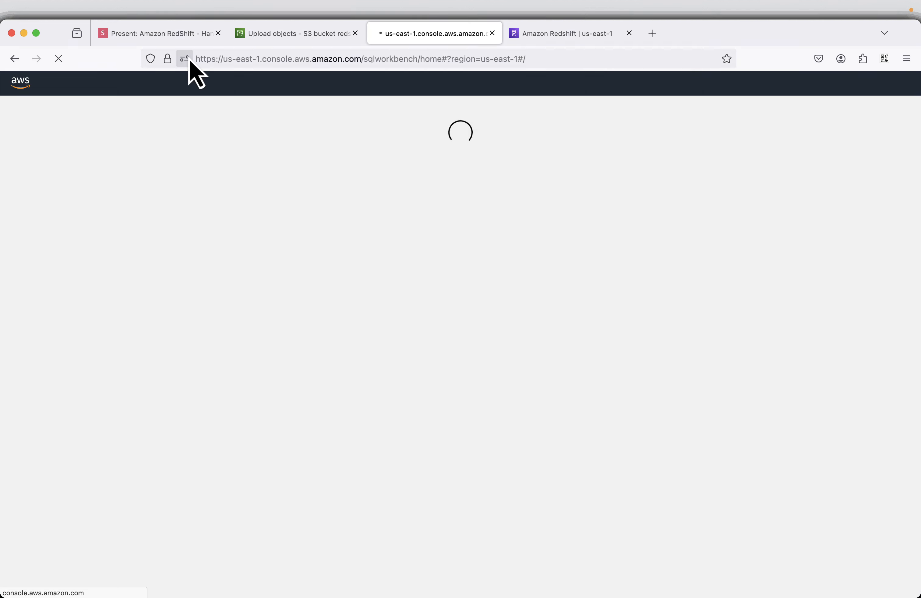
Switch to the presentation and review the slide with the database user name and password connection settings for redshift-demo-cluster.
left_click(181, 35)
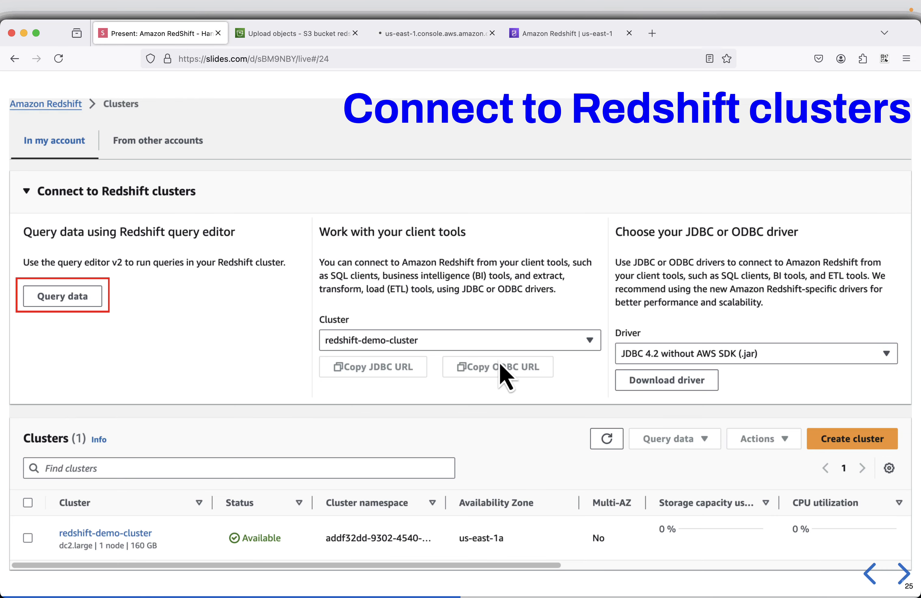
left_click(905, 578)
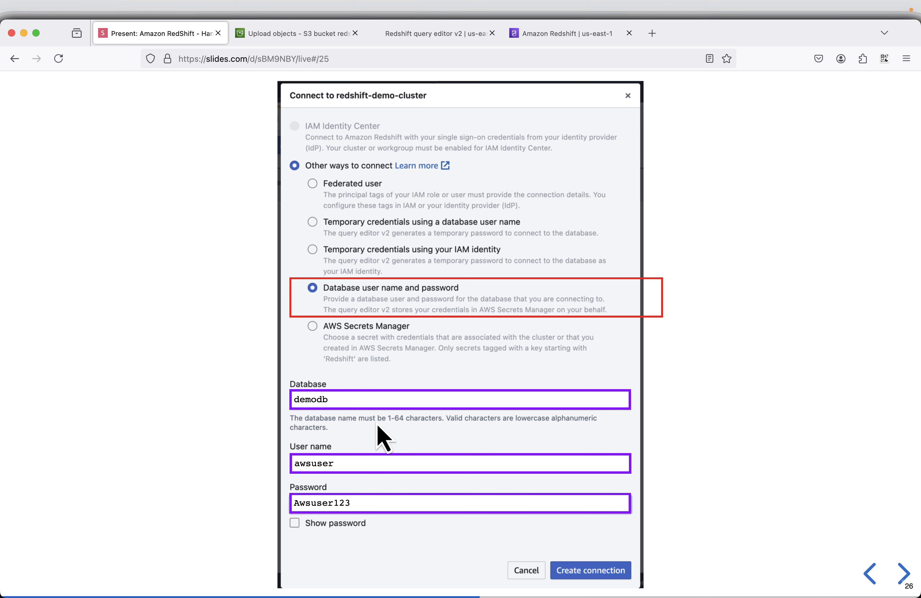
mouse_move(518, 400)
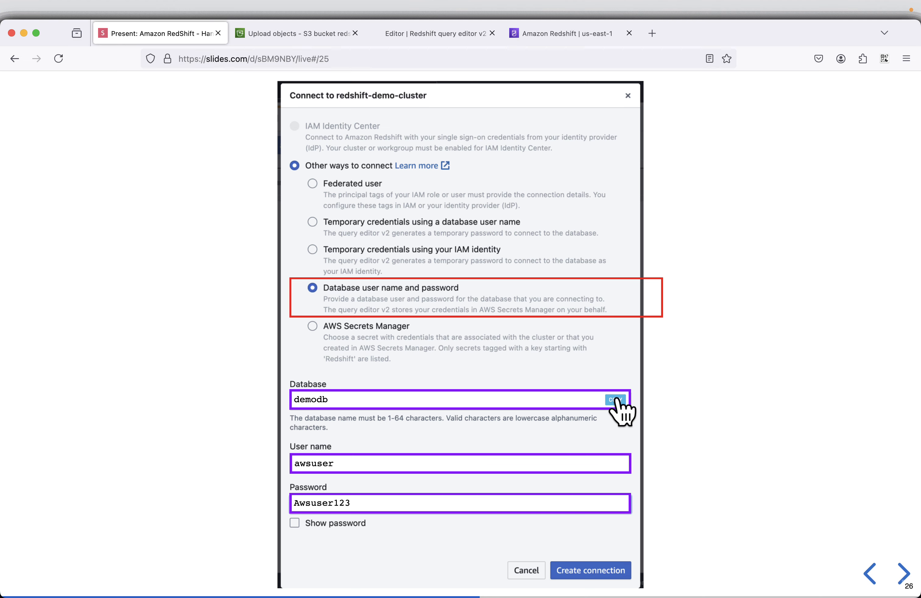
mouse_move(364, 502)
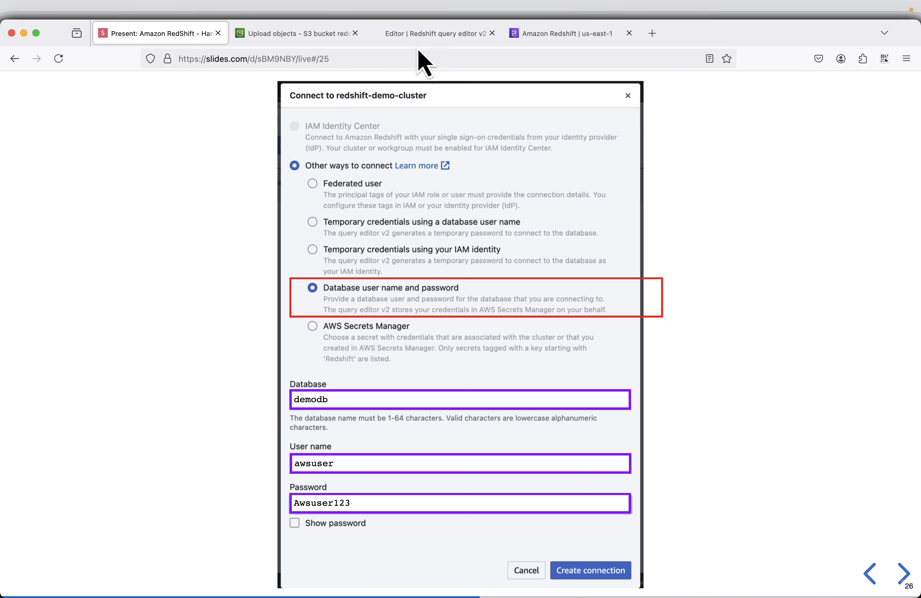
Return to the query editor, connect to redshift-demo-cluster and list its databases.
left_click(421, 31)
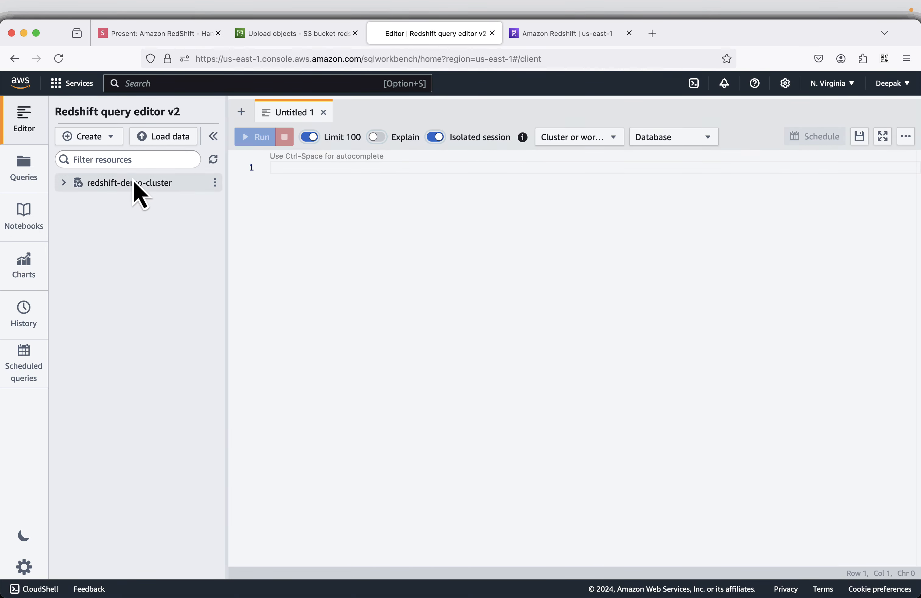
left_click(63, 183)
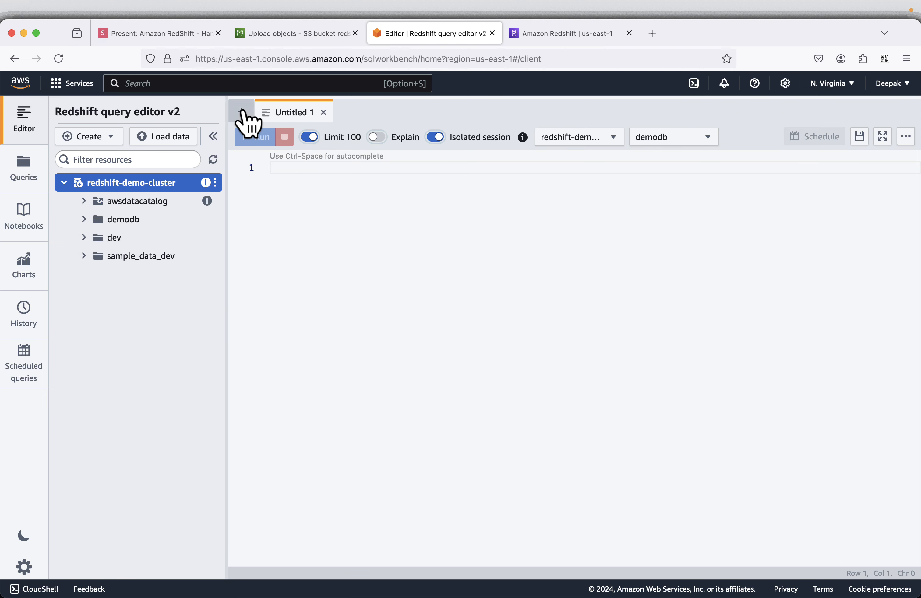
left_click(241, 112)
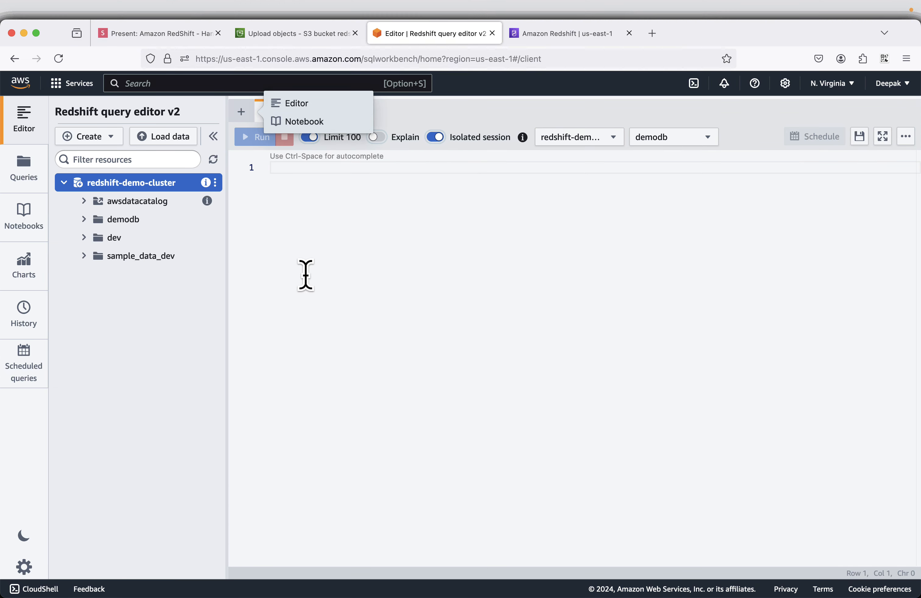
left_click(306, 277)
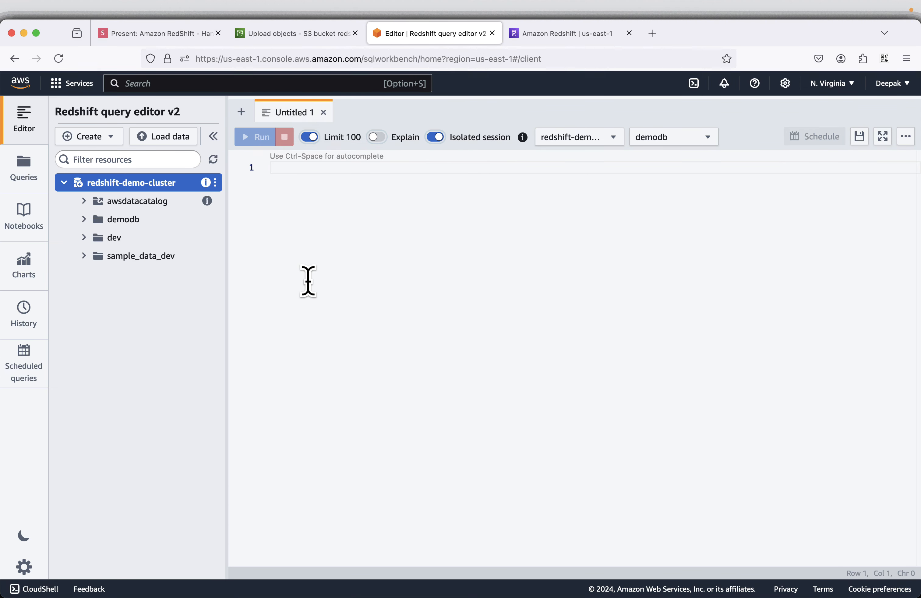
Expand the public schema of demodb and examine its tables.
left_click(83, 220)
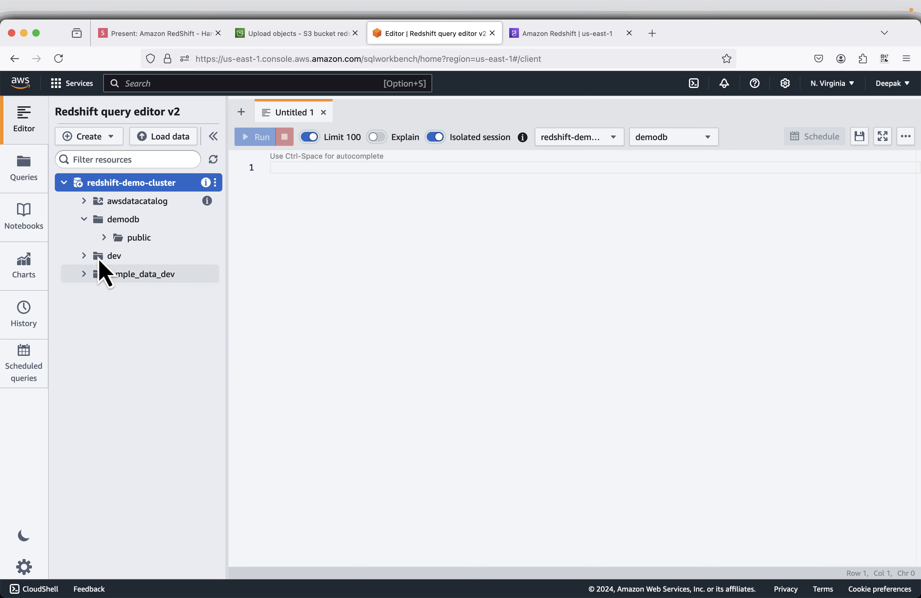
left_click(104, 238)
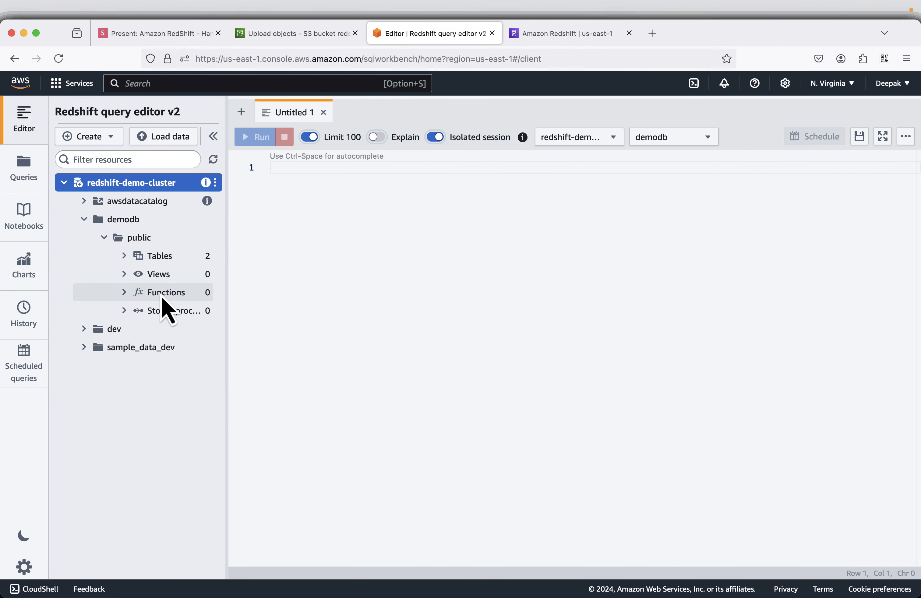
left_click(125, 255)
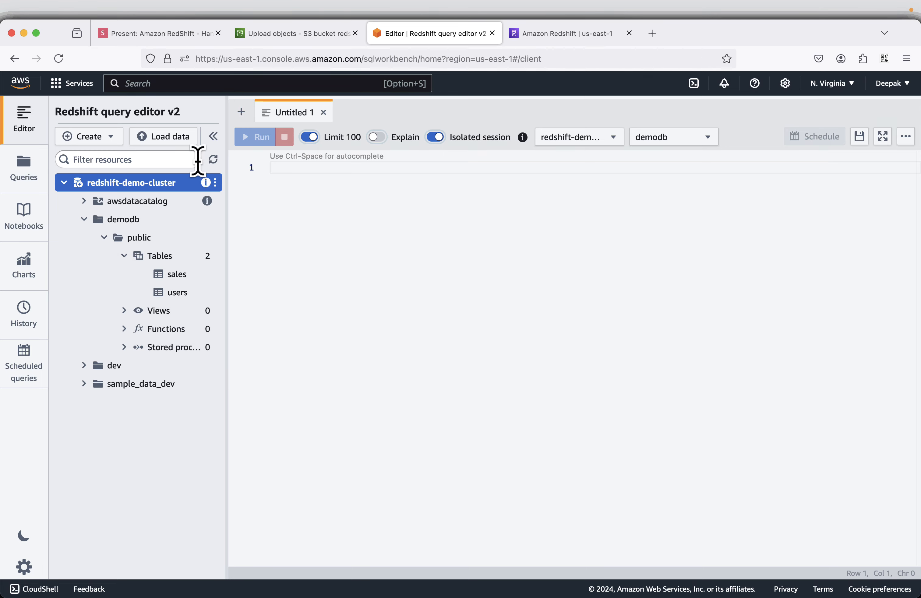
Refresh the cluster resources, re-expand redshift-demo-cluster down to demodb's public schema and widen the resource tree.
left_click(214, 160)
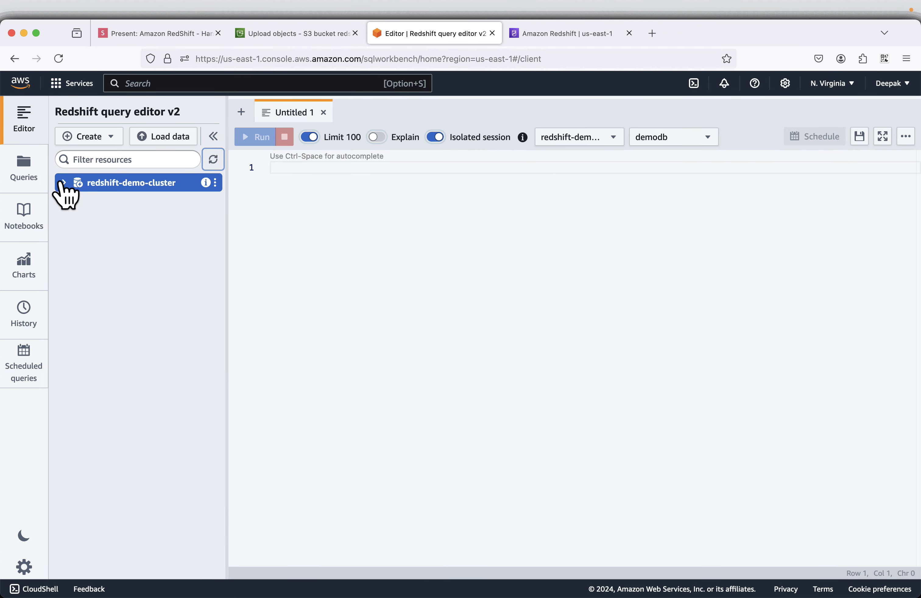
left_click(63, 183)
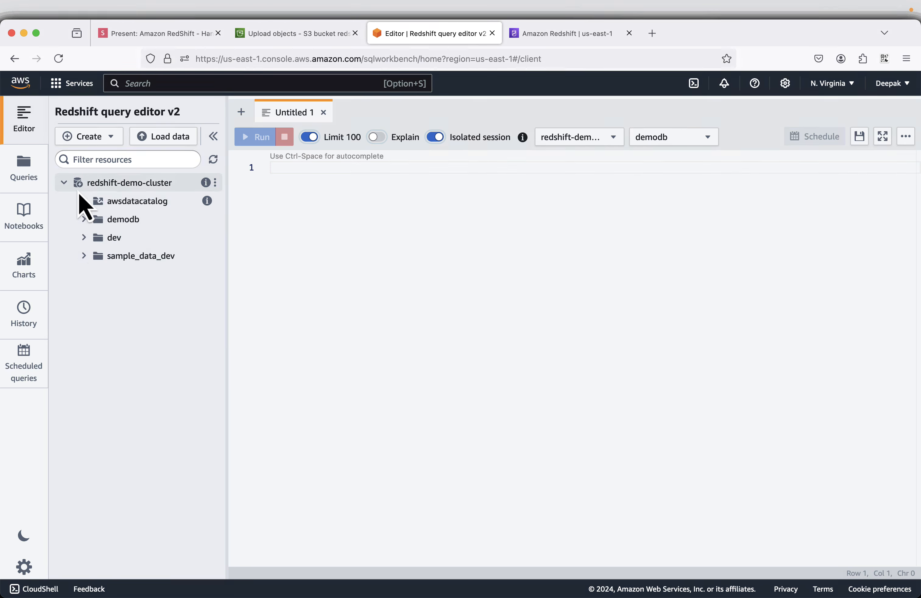
left_click(85, 219)
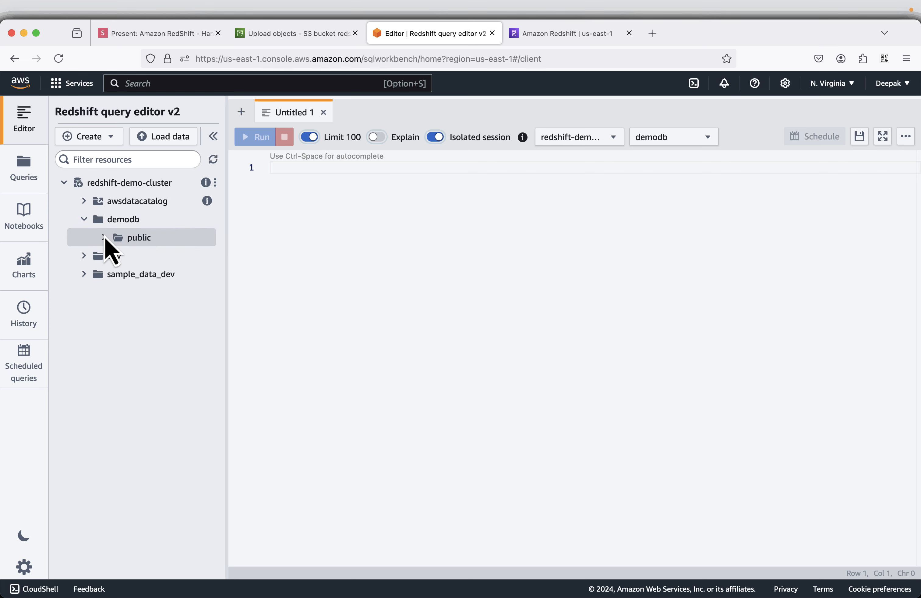
left_click(104, 238)
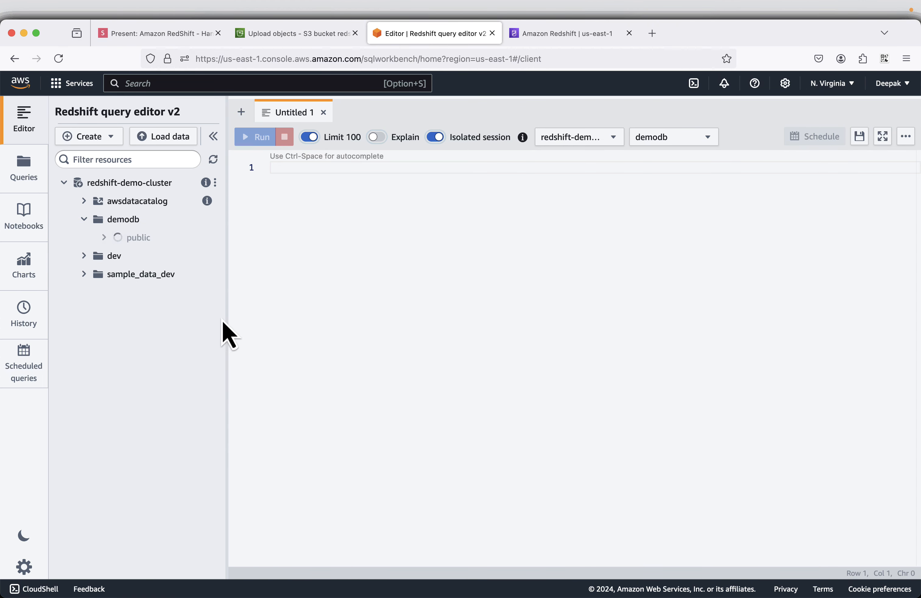
left_click_drag(226, 318, 302, 319)
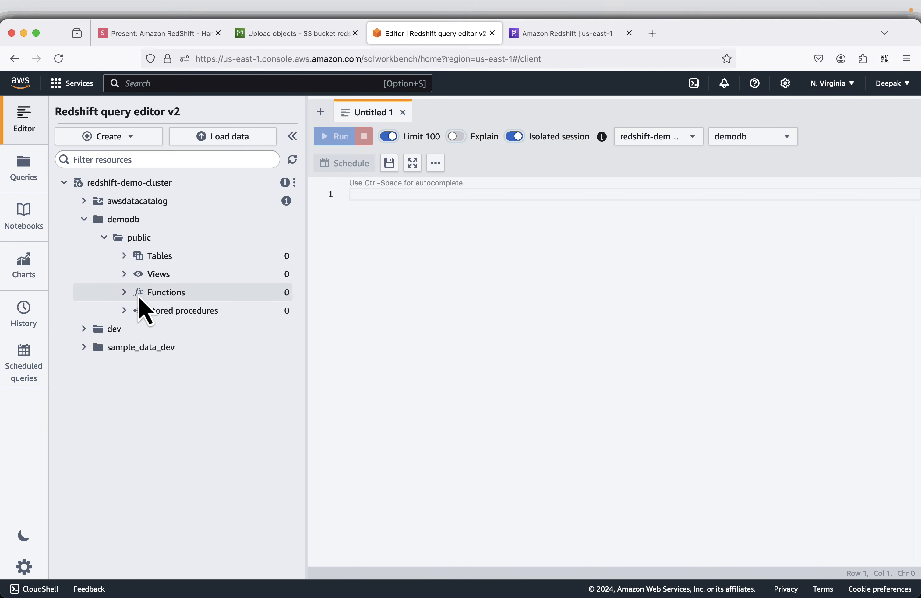
Expand the tables in dev's public schema and the schemas of sample_data_dev to examine them.
left_click(84, 329)
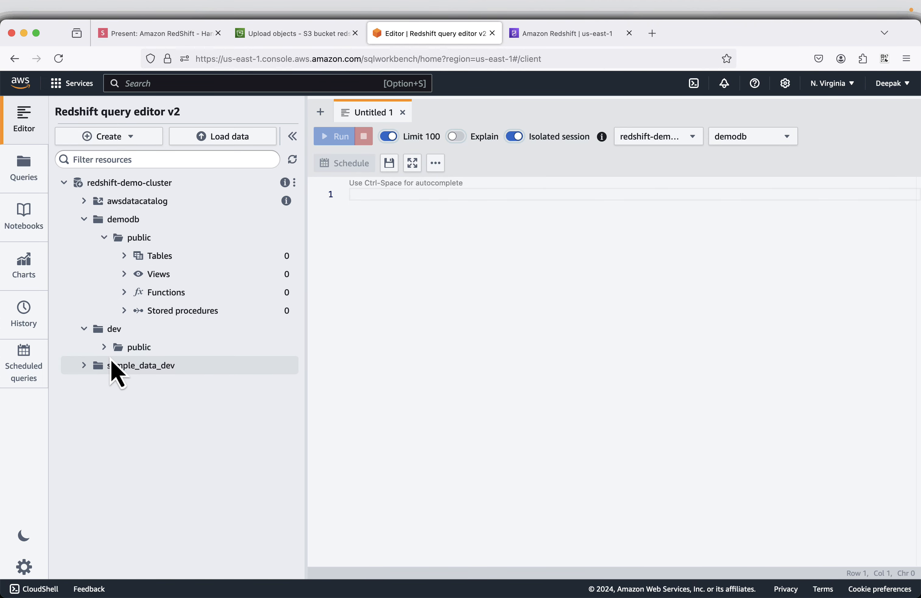
left_click(104, 347)
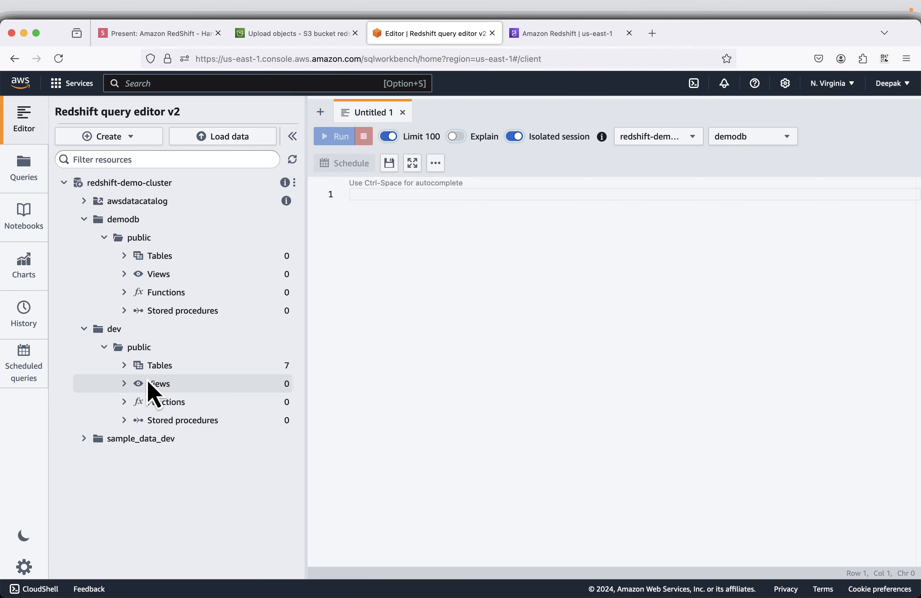
left_click(126, 365)
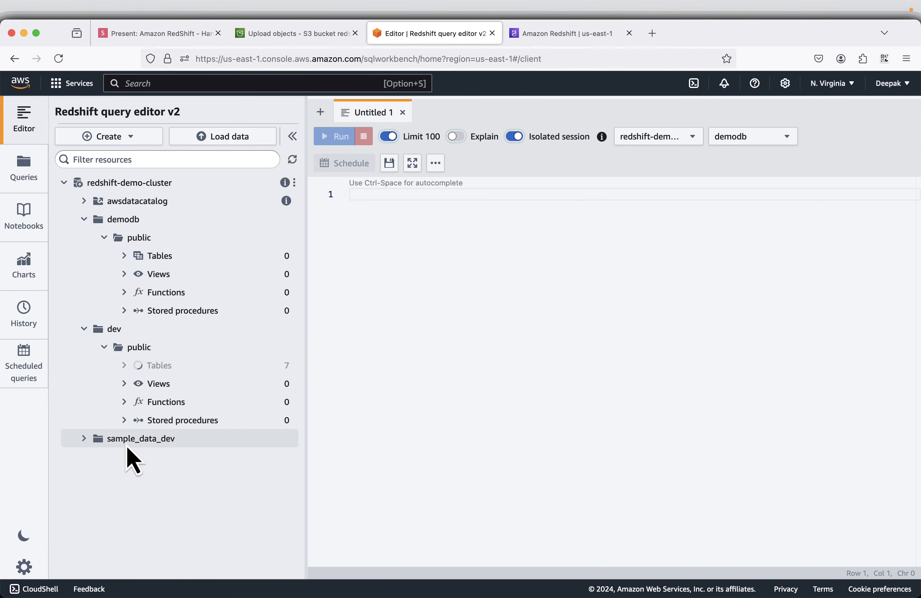
left_click(86, 569)
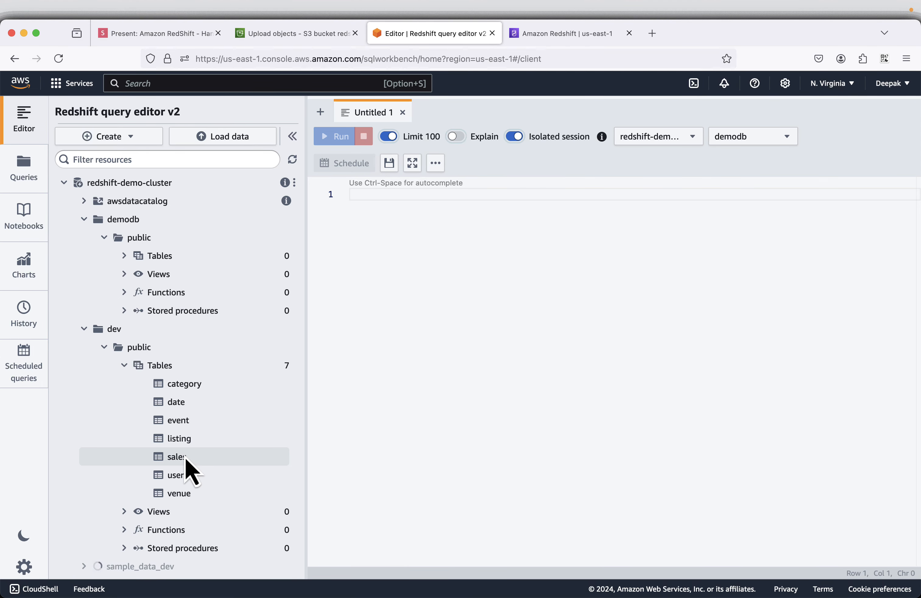
scroll(279, 383, "down", 2)
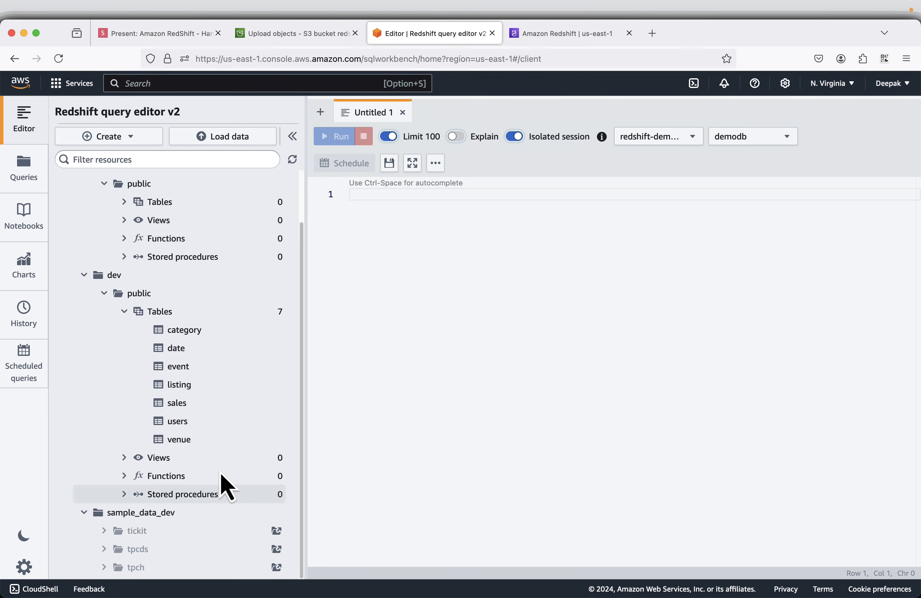
Check the presentation's Load Sample Data slide and return to the query editor.
left_click(151, 35)
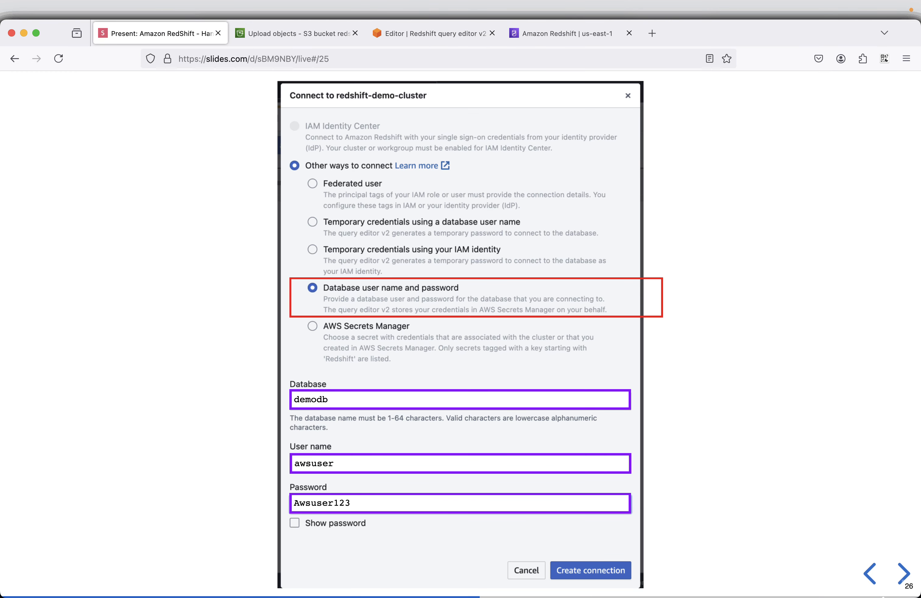
left_click(899, 569)
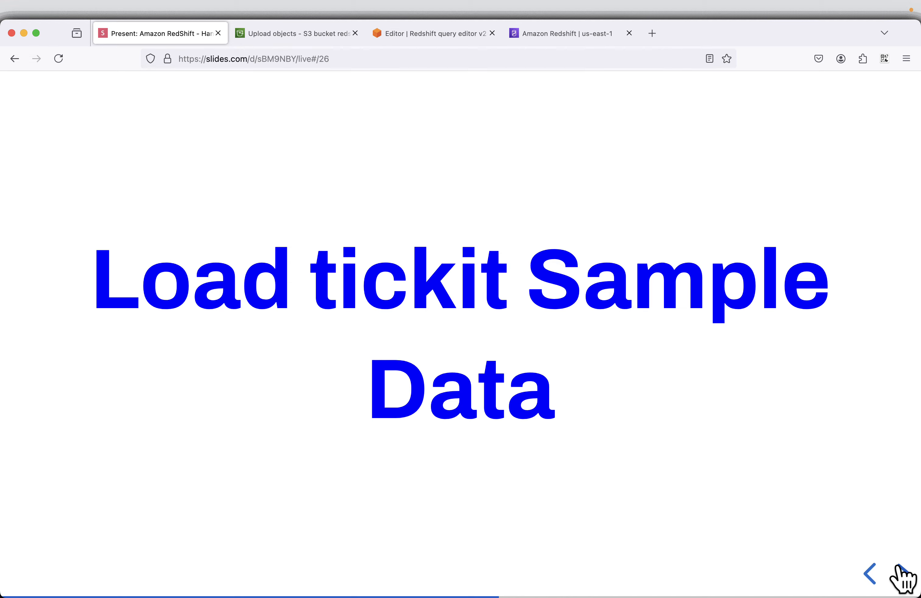
left_click(899, 570)
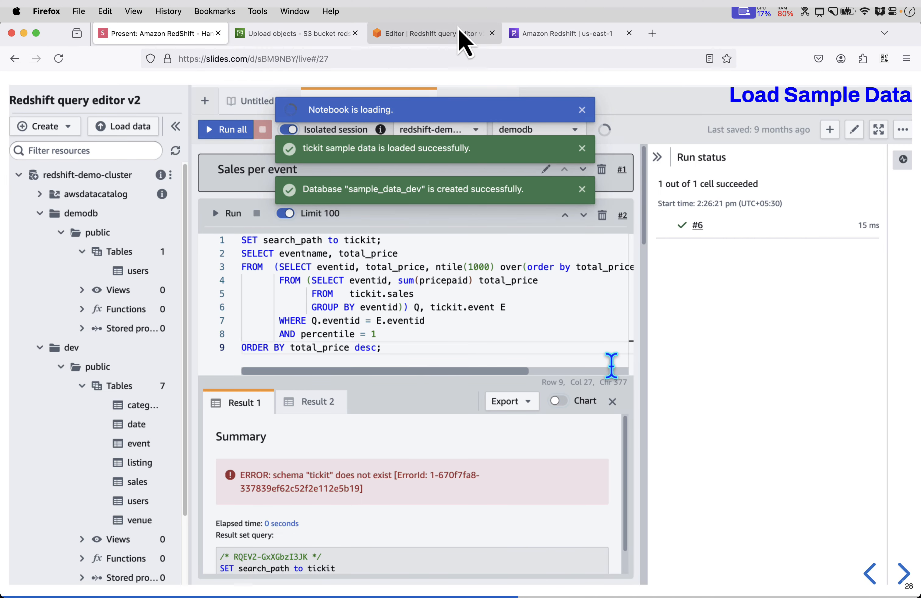
left_click(456, 37)
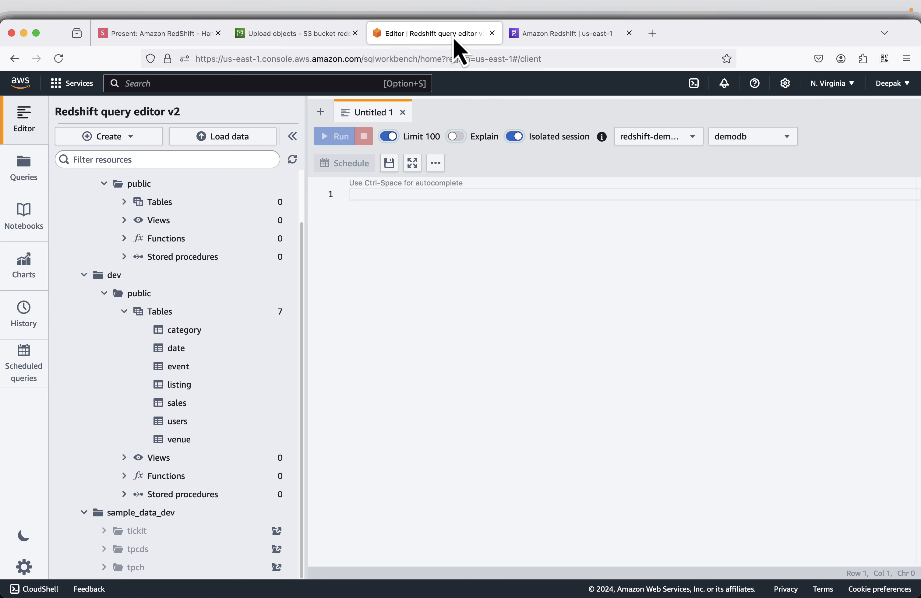
Load the tickit sample data in sample_data_dev, agreeing to create the sample database, and dismiss the notifications.
left_click(275, 530)
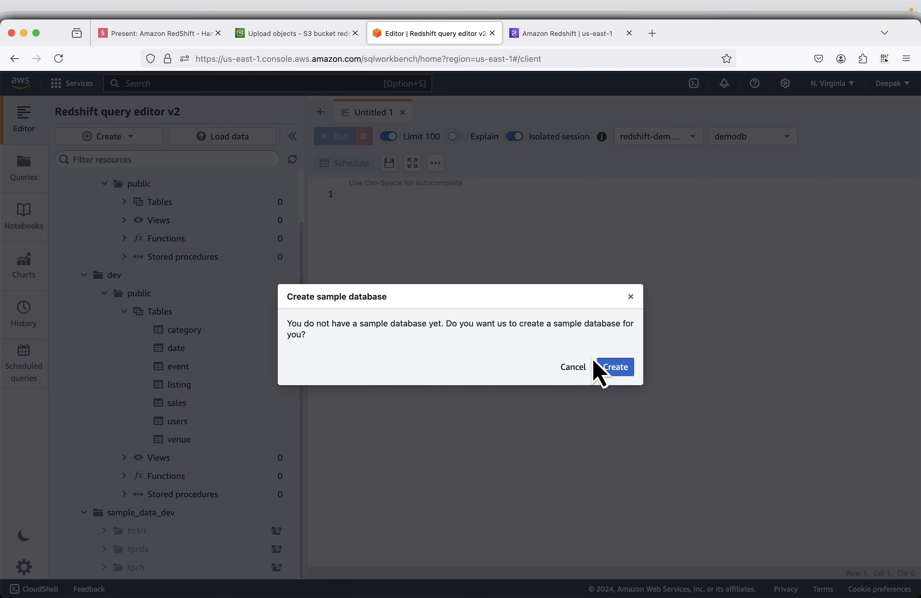
left_click(626, 369)
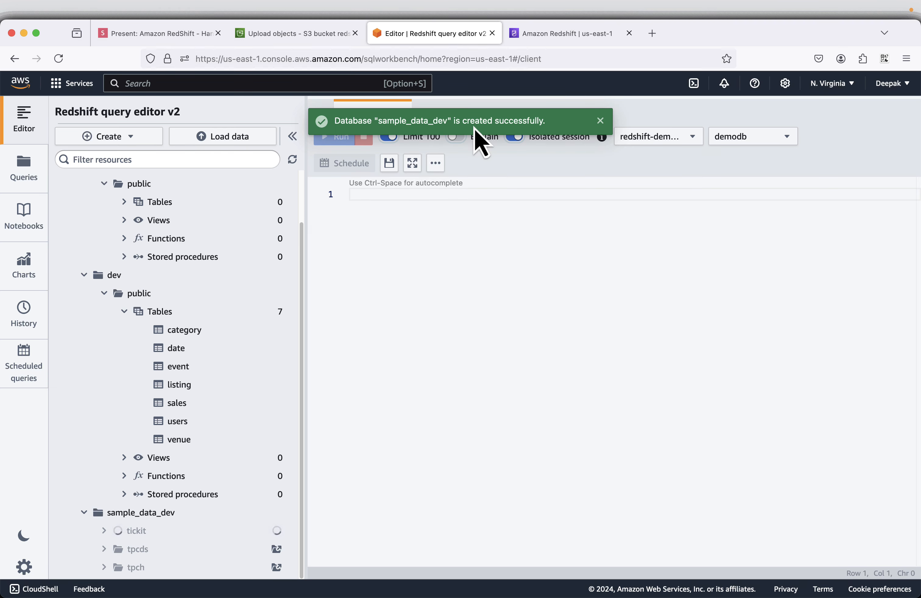
left_click(600, 121)
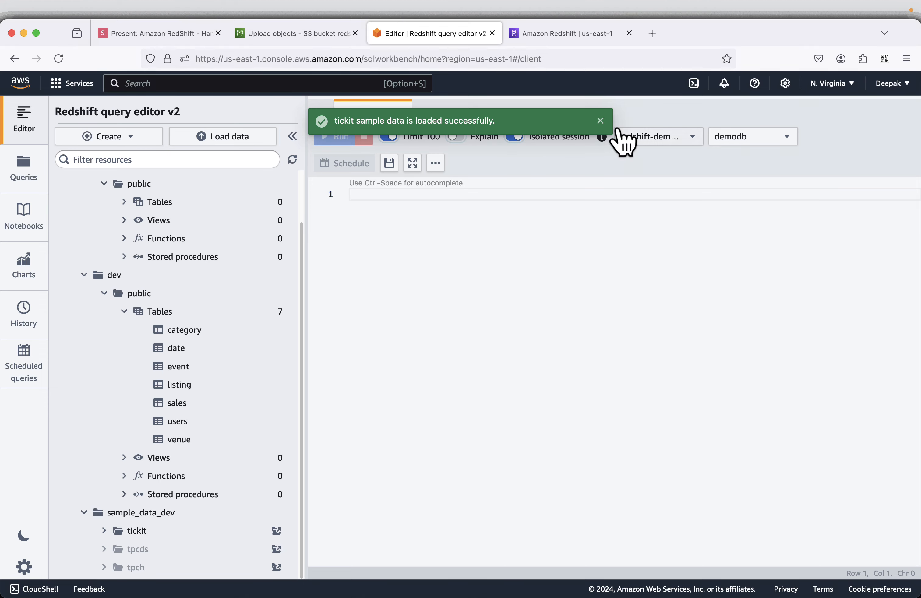
left_click(600, 121)
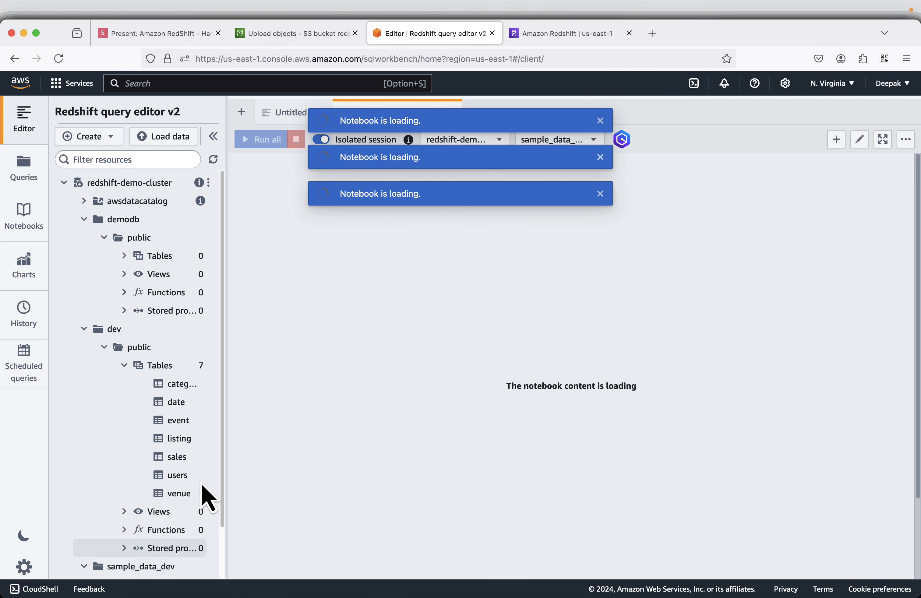
scroll(205, 499, "down", 2)
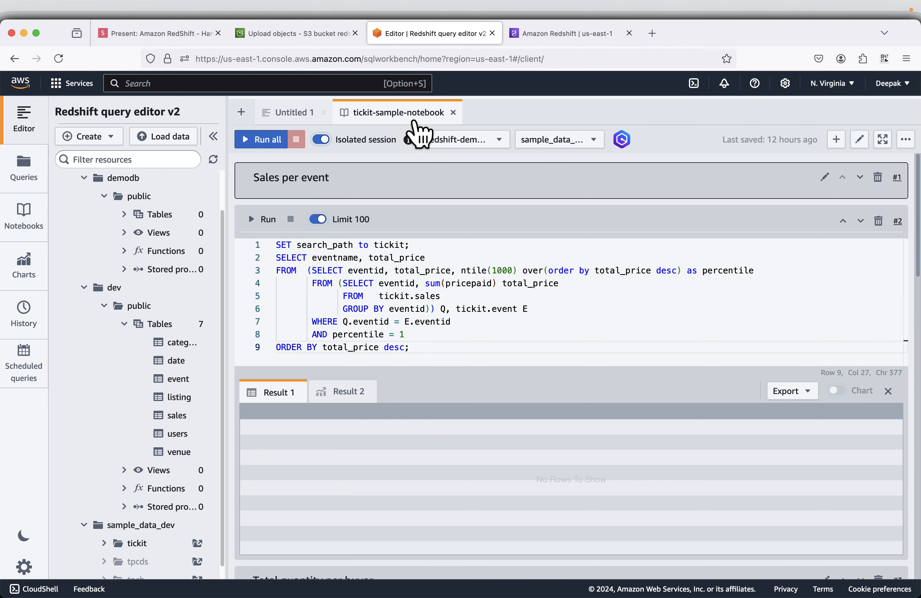
Look at the empty Untitled 1 editor and return to tickit-sample-notebook.
left_click(297, 114)
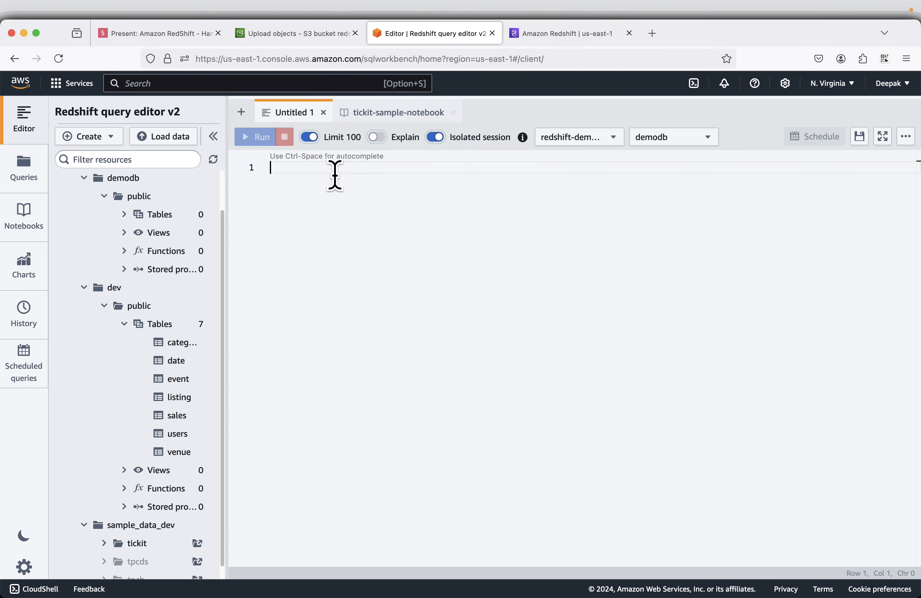
left_click(389, 113)
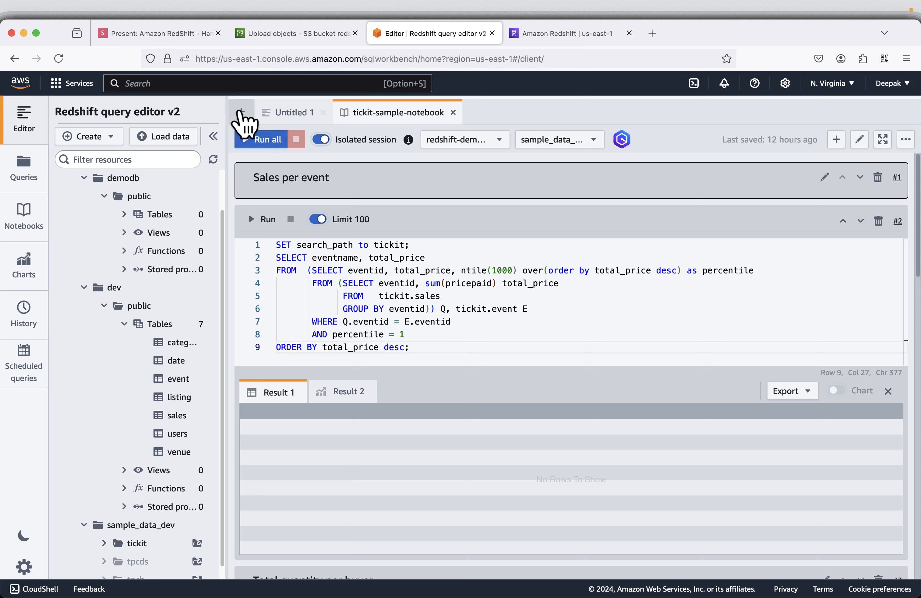
left_click(241, 113)
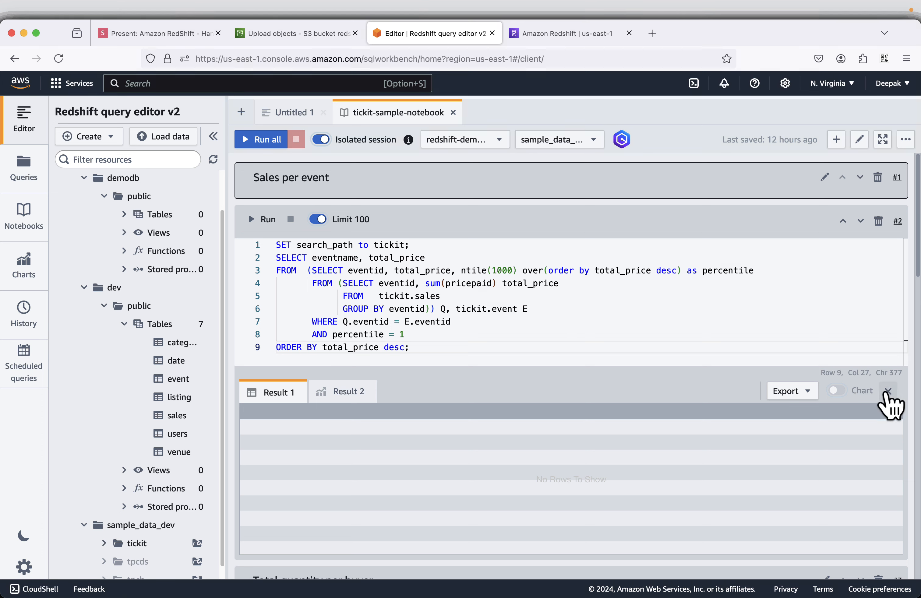
Close the existing result panes under all four queries of tickit-sample-notebook.
left_click(887, 391)
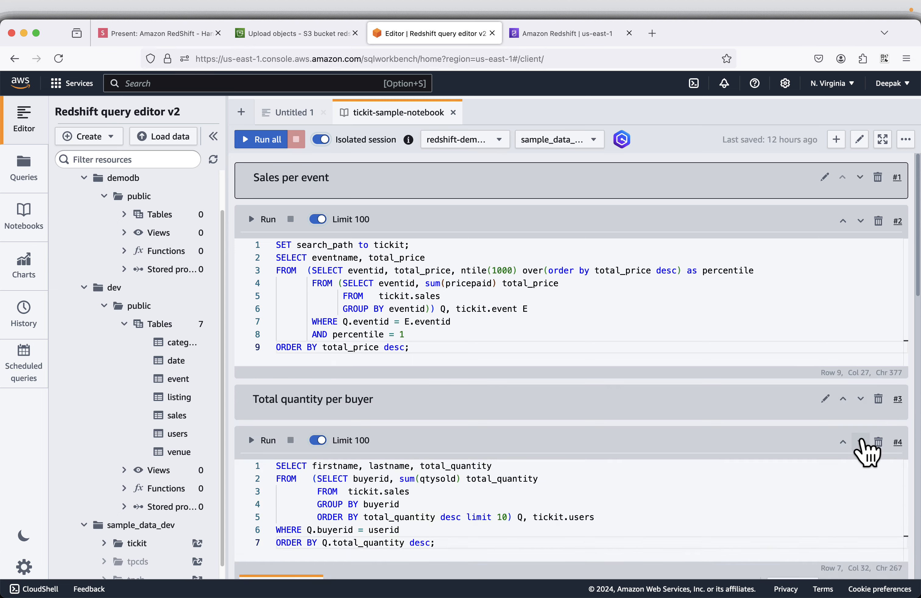
scroll(864, 451, "down", 4)
left_click(888, 442)
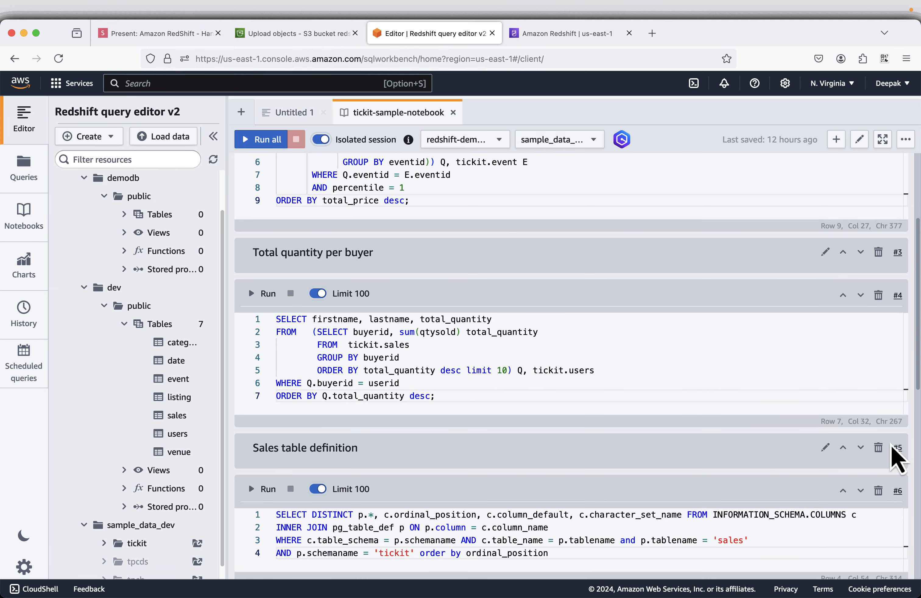
scroll(786, 441, "down", 3)
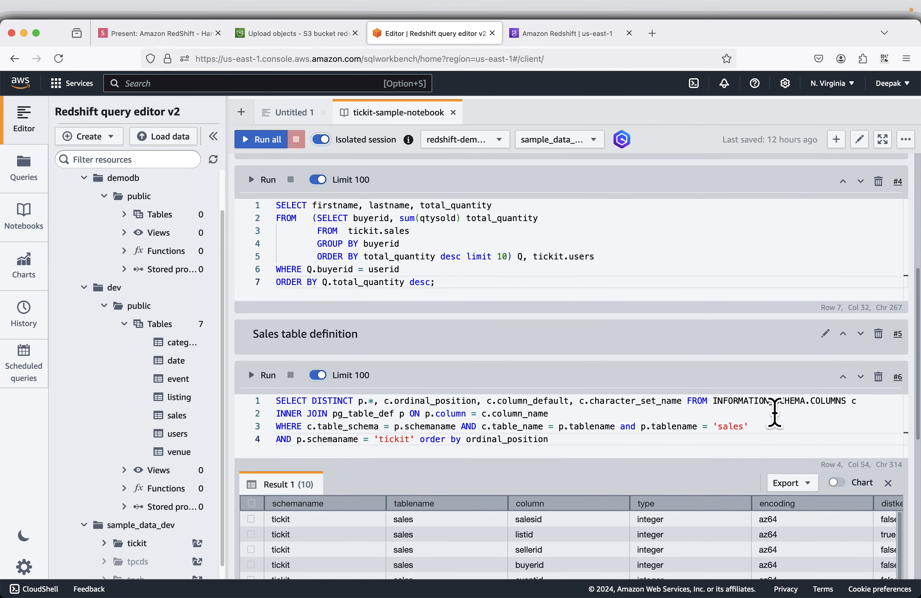
scroll(773, 409, "down", 3)
left_click(888, 399)
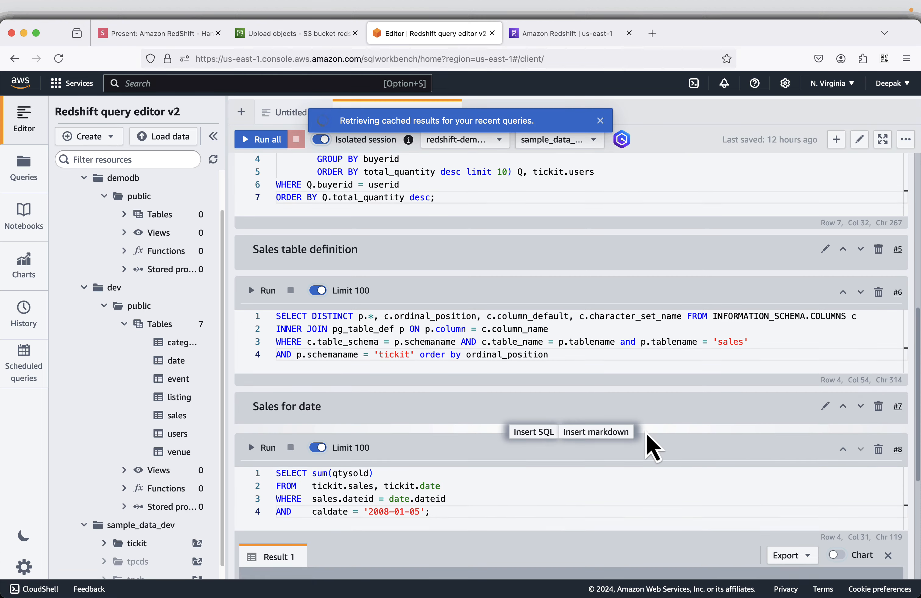
scroll(650, 442, "down", 5)
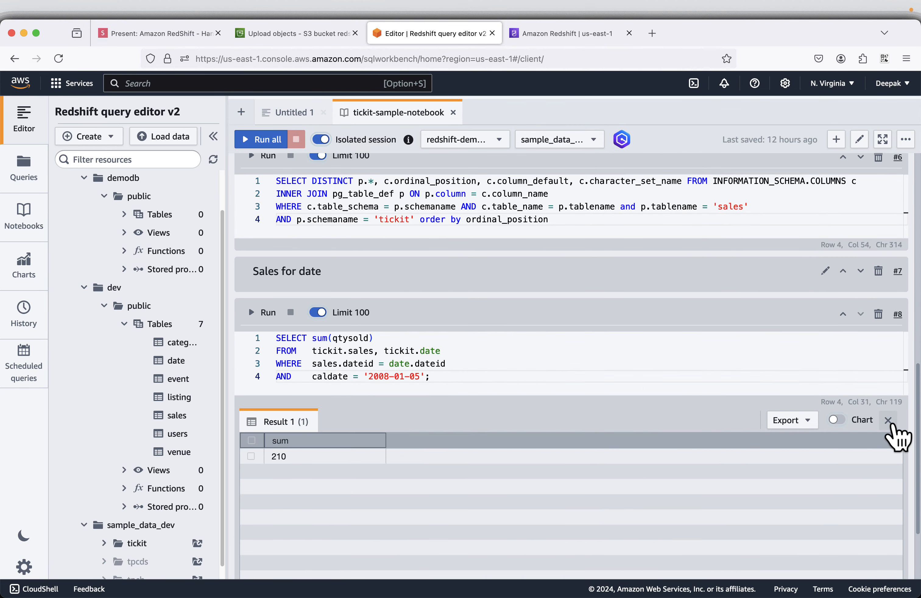
left_click(887, 420)
scroll(539, 414, "up", 8)
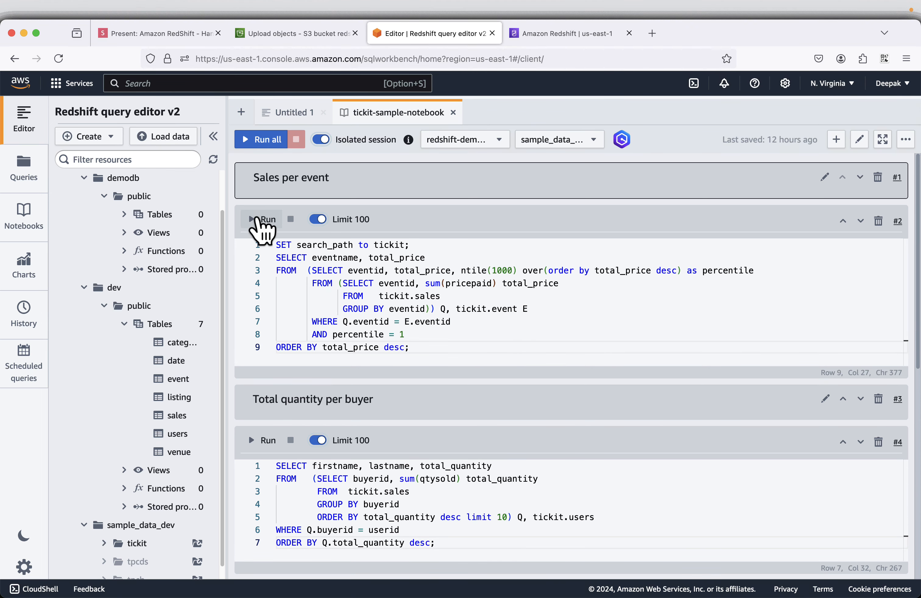
Run the Sales per event query, collapse the resource tree and show the query's second result set.
left_click(262, 220)
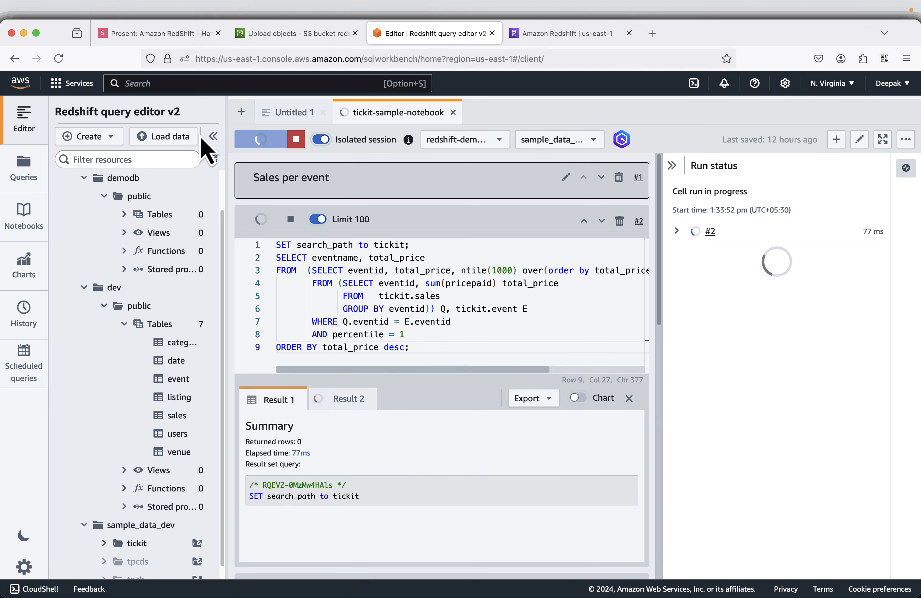
left_click(214, 137)
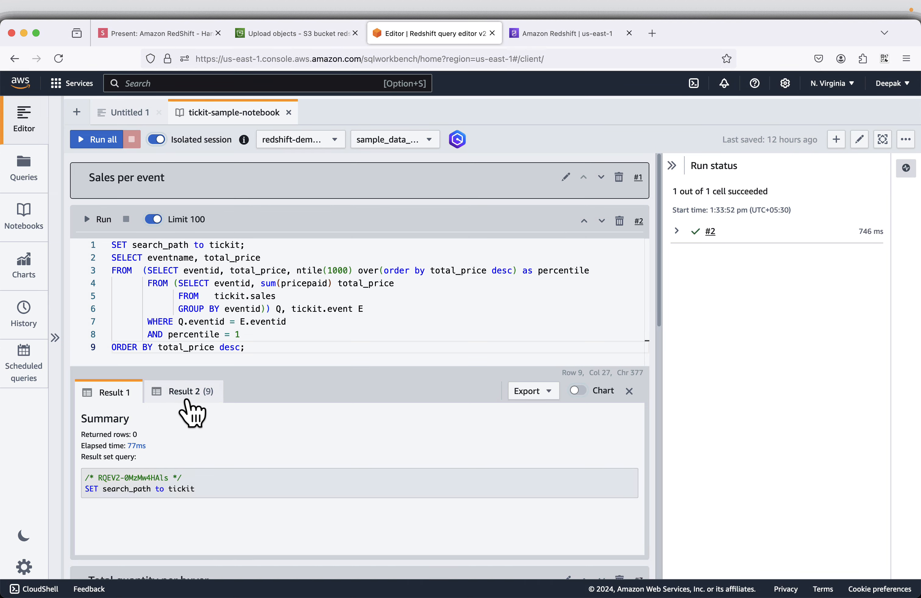
left_click(185, 401)
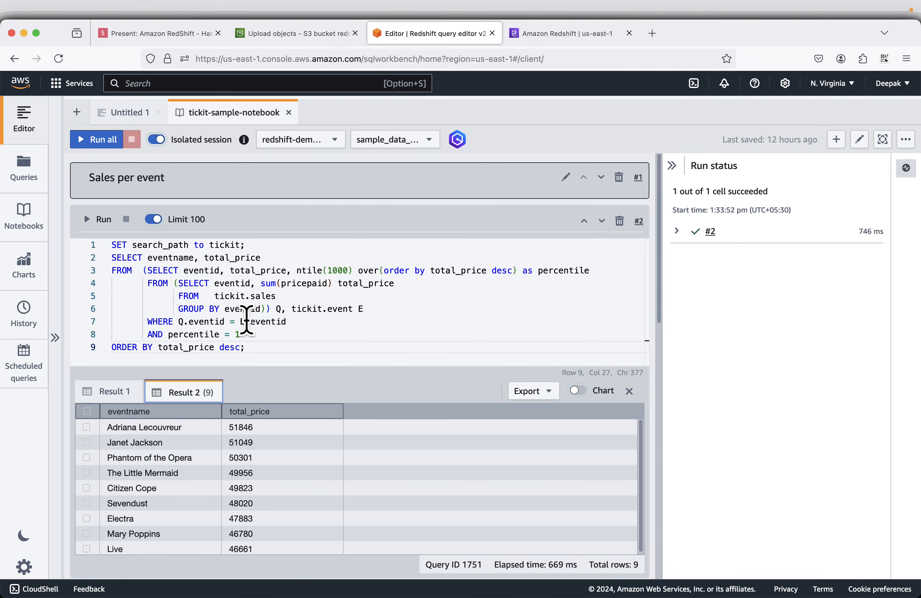
scroll(318, 279, "down", 1)
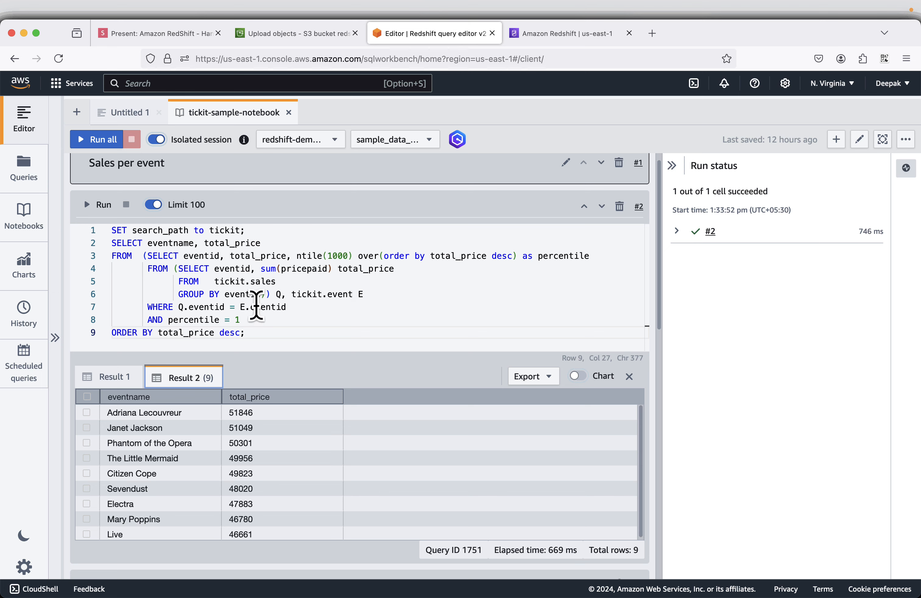
Run the Total quantity per buyer query and look through its result rows.
scroll(421, 298, "down", 6)
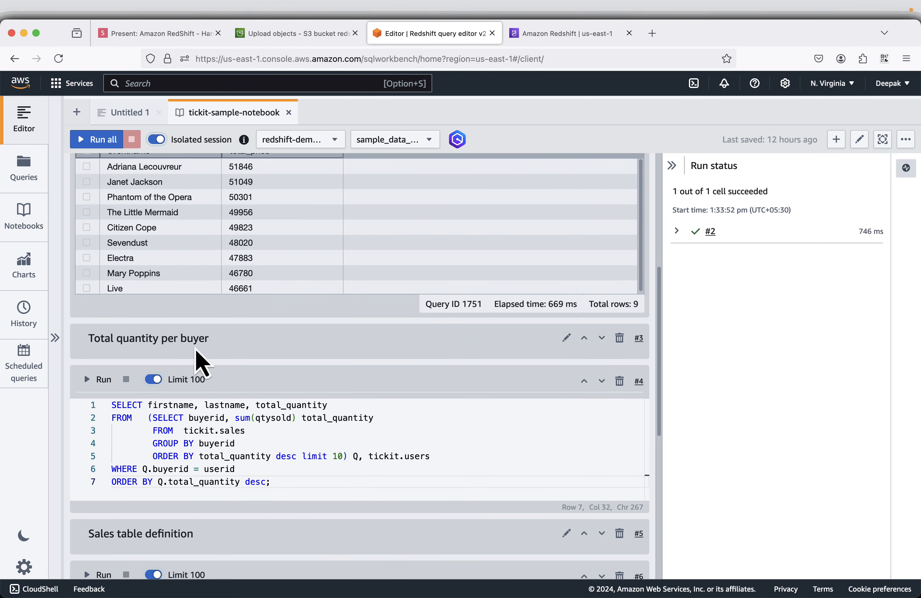
left_click(94, 381)
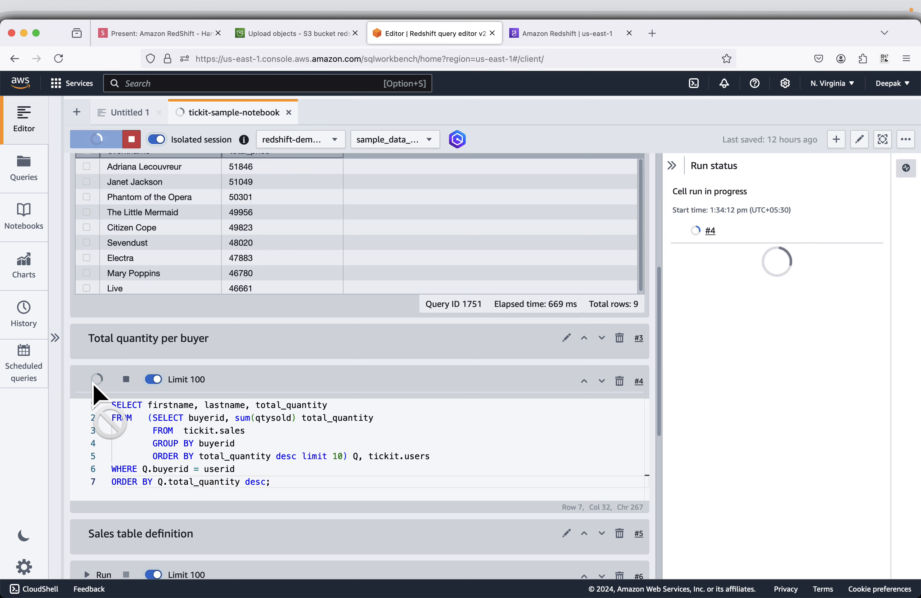
scroll(286, 412, "down", 3)
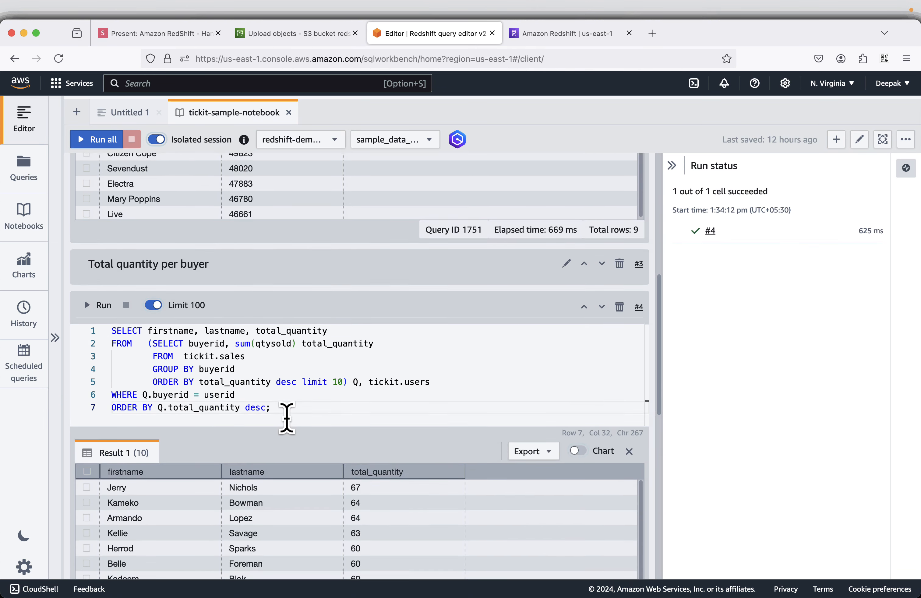
scroll(204, 487, "down", 1)
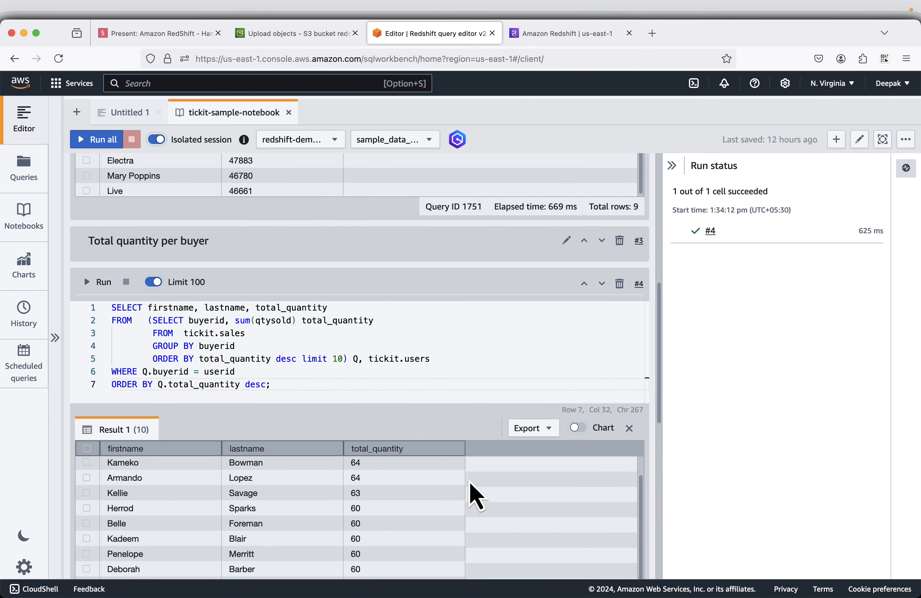
scroll(431, 495, "up", 1)
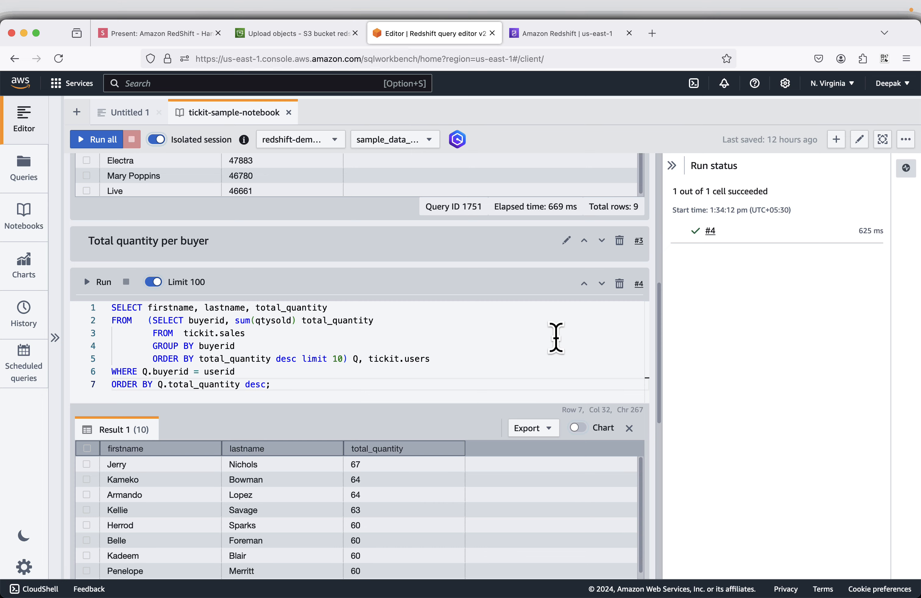
scroll(556, 337, "down", 1)
scroll(559, 344, "down", 3)
scroll(544, 387, "down", 1)
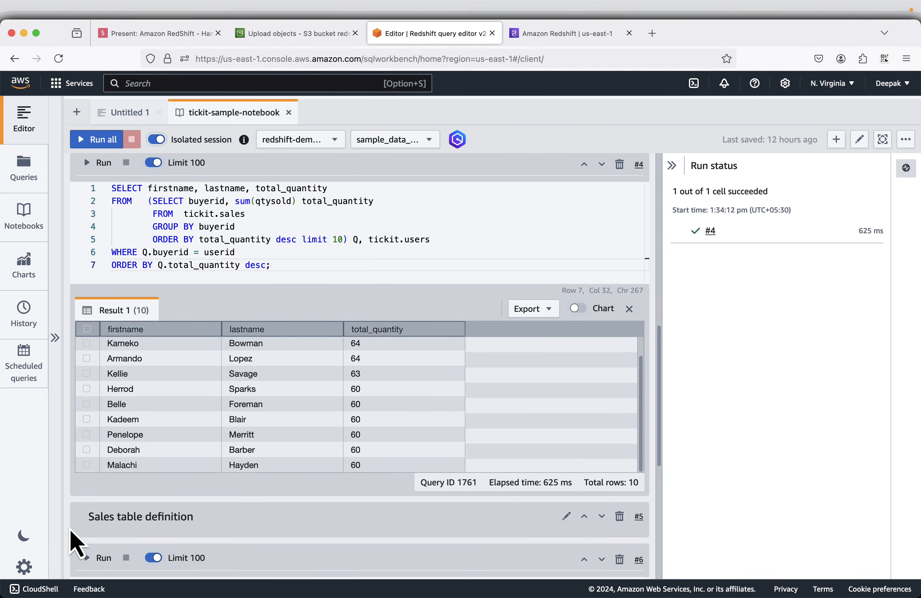
Run the Sales table definition query and look across its result columns.
scroll(384, 487, "down", 3)
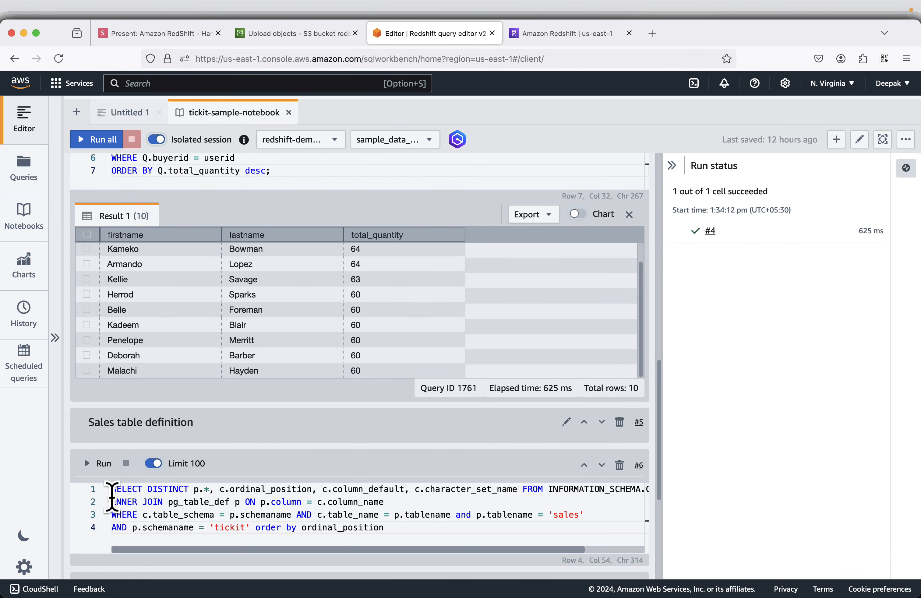
left_click(97, 464)
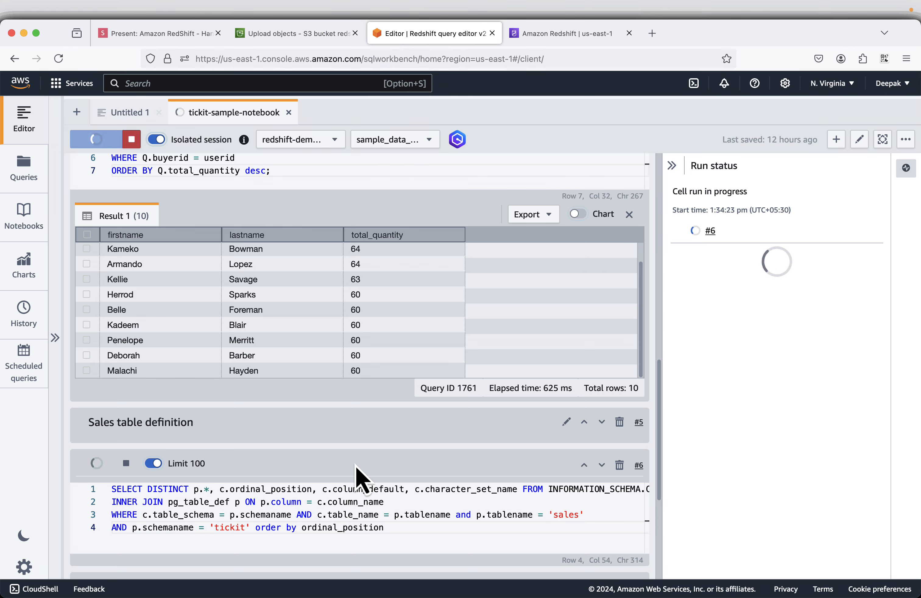
scroll(501, 364, "down", 8)
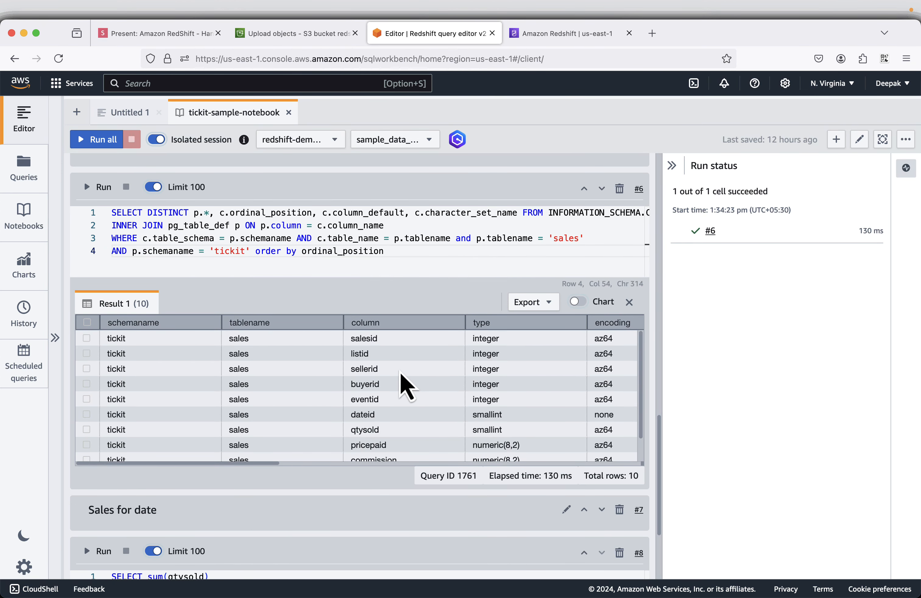
scroll(404, 376, "right", 5)
scroll(405, 377, "right", 8)
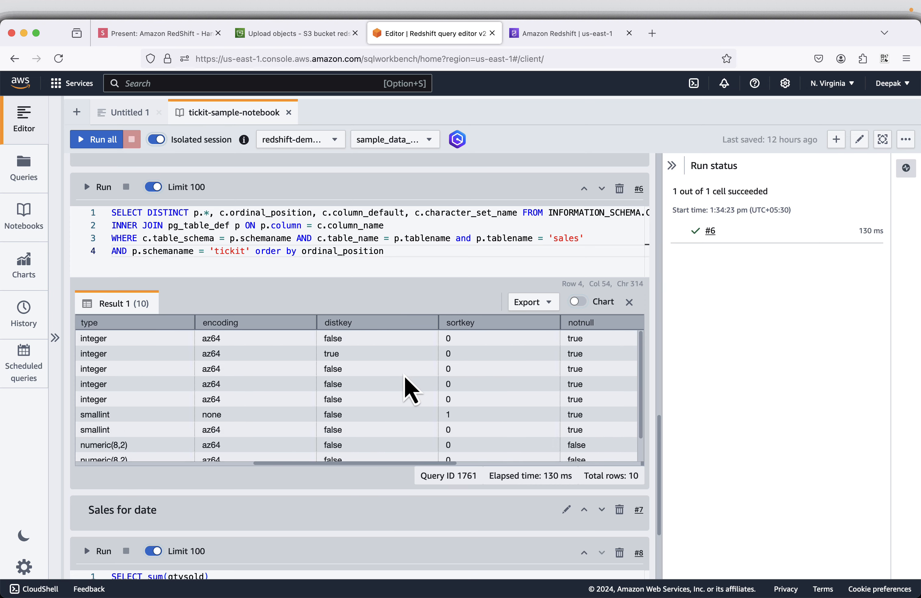
scroll(405, 377, "left", 13)
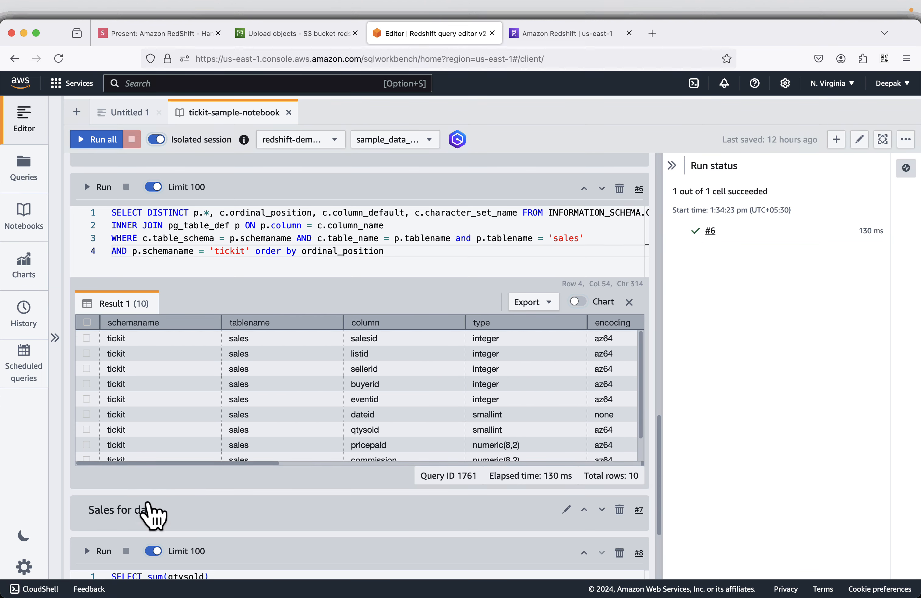
Run the Sales for date query for caldate 2008-01-05 and view its result.
scroll(316, 466, "down", 4)
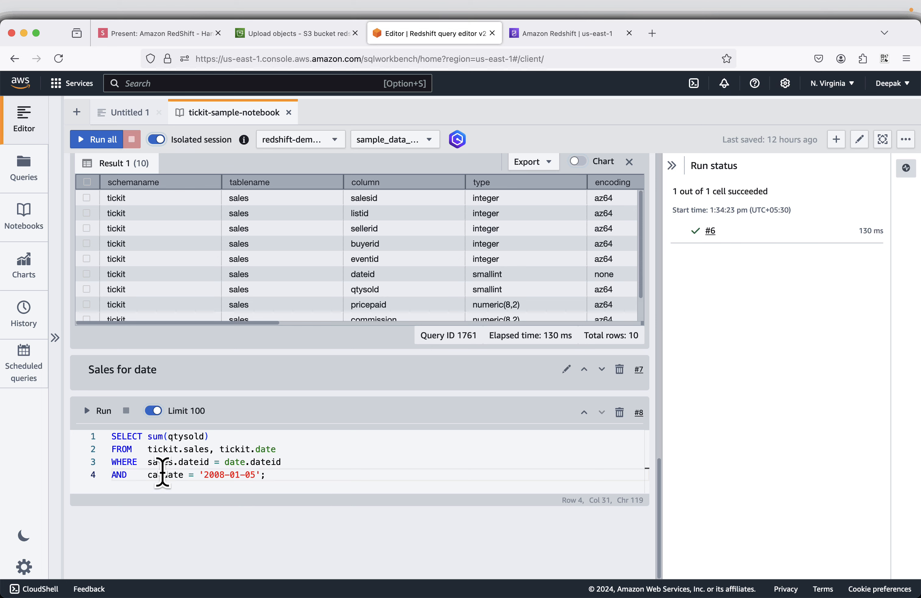
left_click(100, 411)
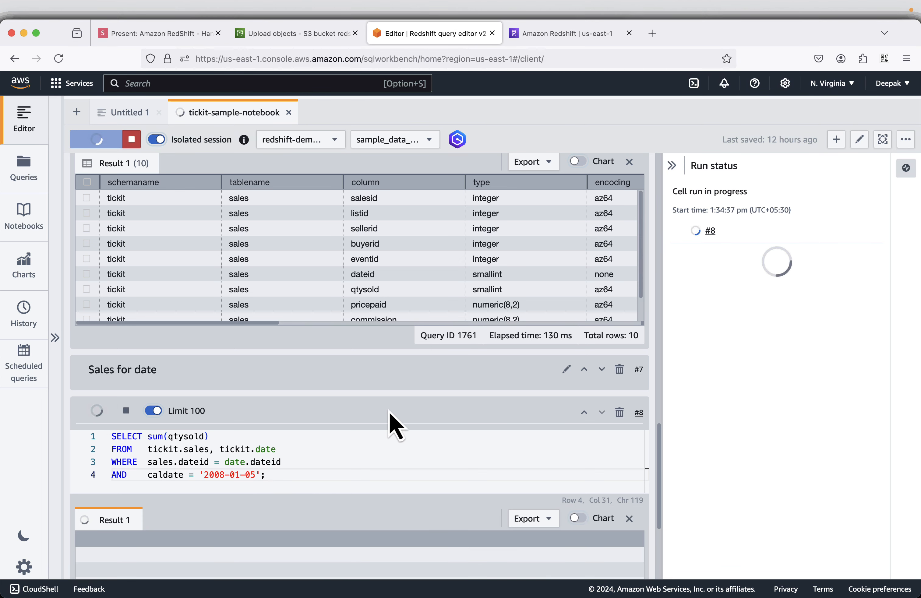
scroll(403, 413, "down", 1)
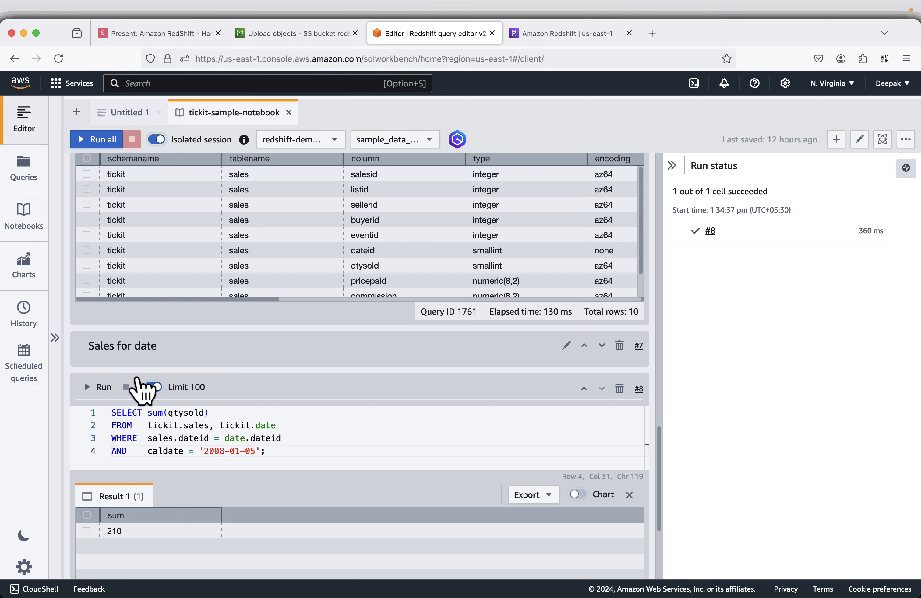
Switch to the Amazon RedShift presentation and advance past the sample query slide to the Load your own data slide.
left_click(152, 37)
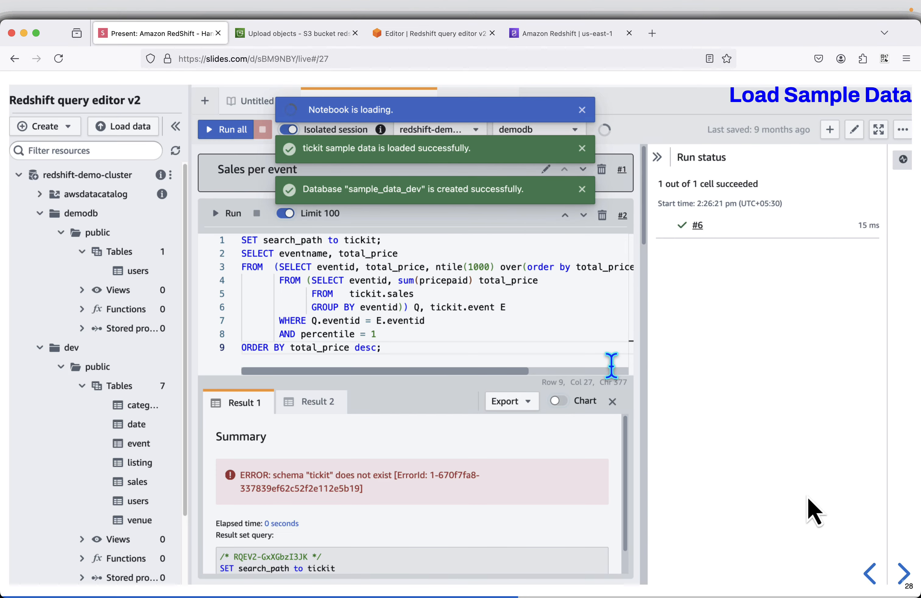
left_click(903, 574)
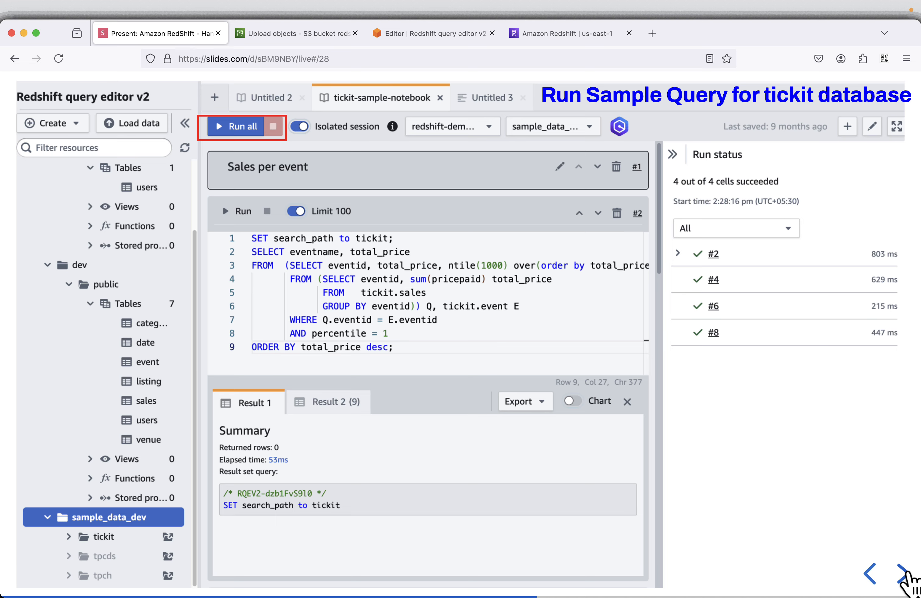
left_click(904, 574)
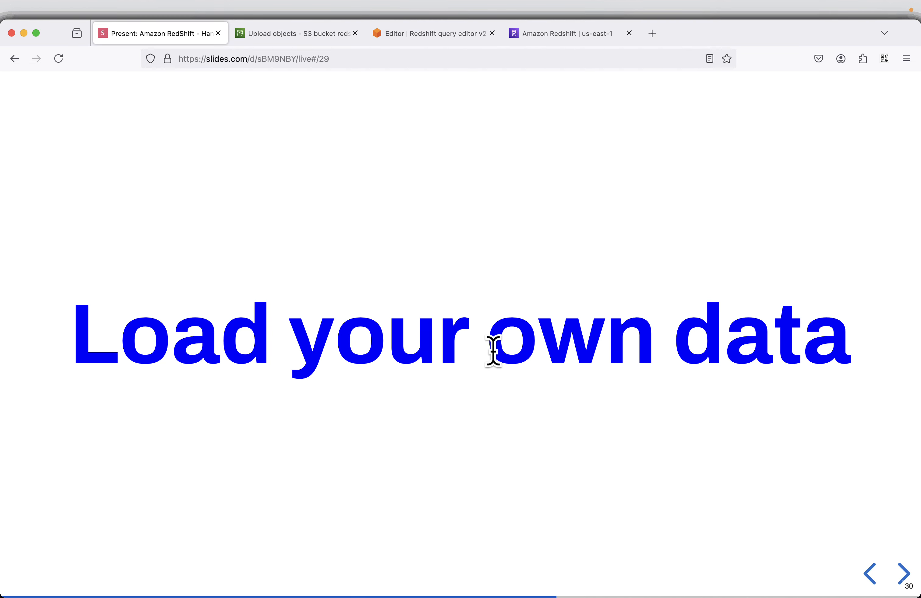
Copy the users table statement from the presentation's Create Table slide and create a new notebook in Redshift query editor v2.
left_click(904, 575)
mouse_move(604, 458)
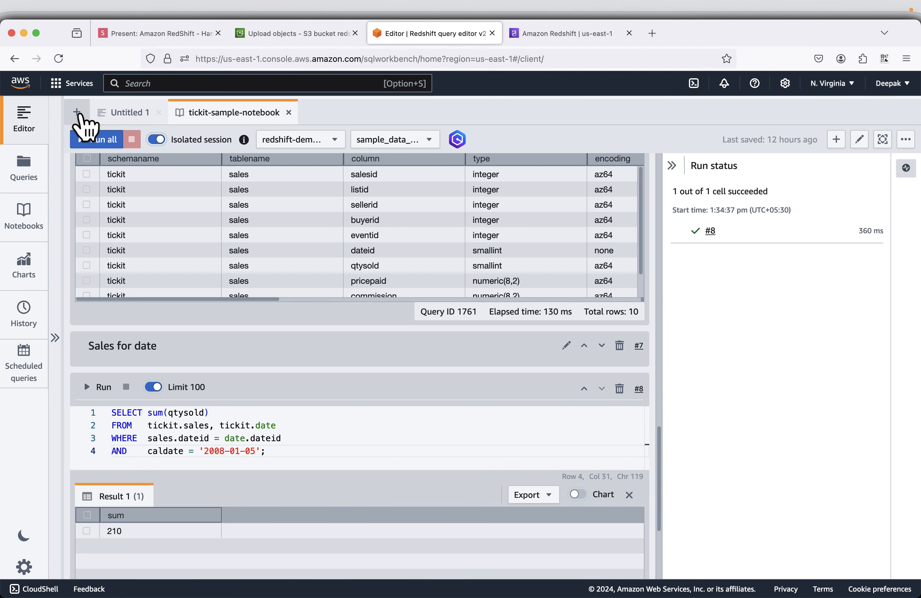
left_click(84, 116)
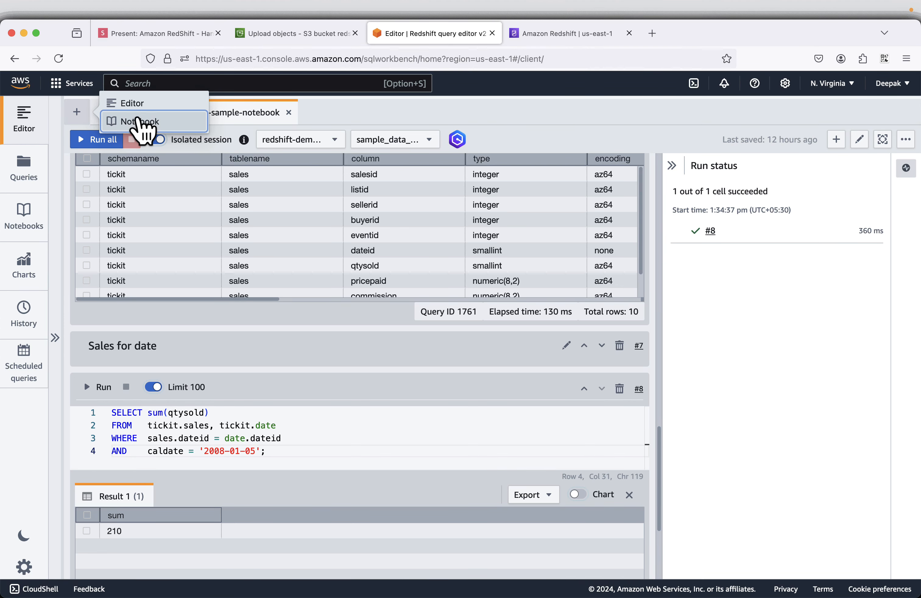
left_click(139, 123)
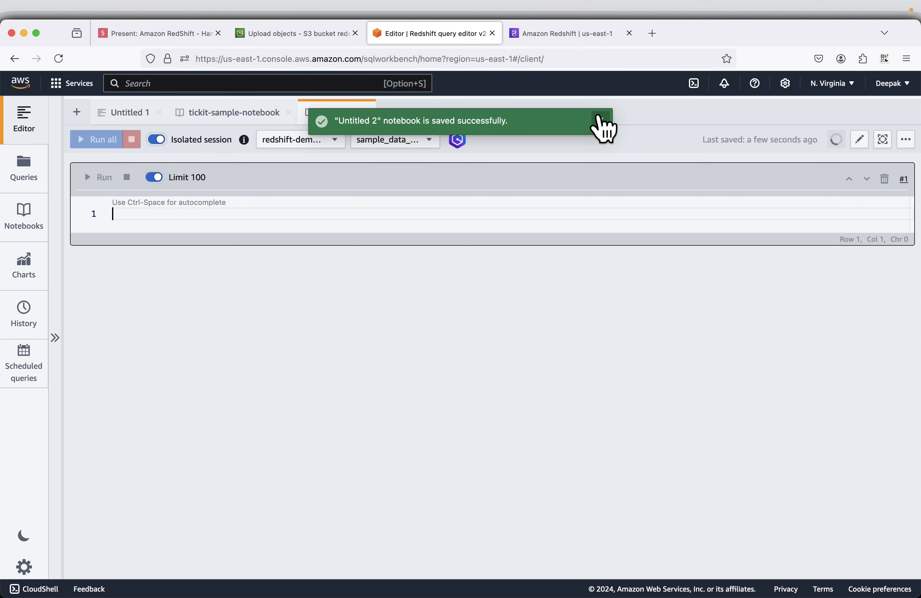
left_click(600, 121)
Select database demodb and run CREATE TABLE users with user_id INT PRIMARY KEY, username VARCHAR(50), email VARCHAR(100) and signup_date DATE.
left_click(398, 140)
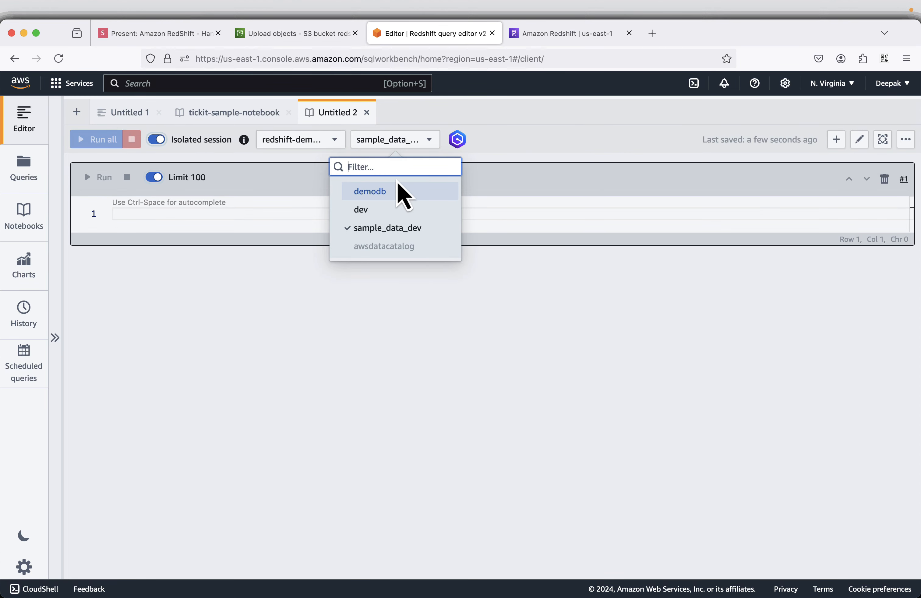
left_click(395, 192)
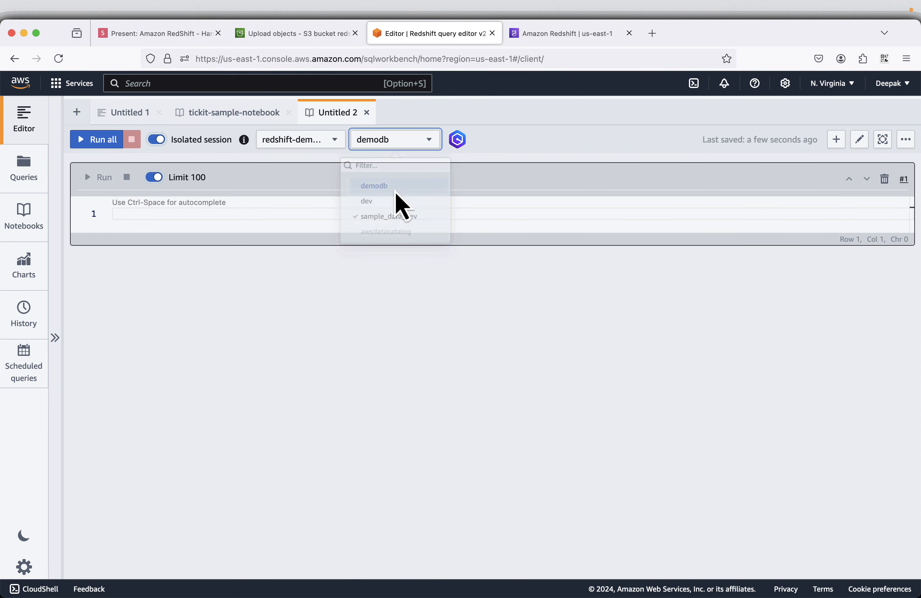
right_click(147, 216)
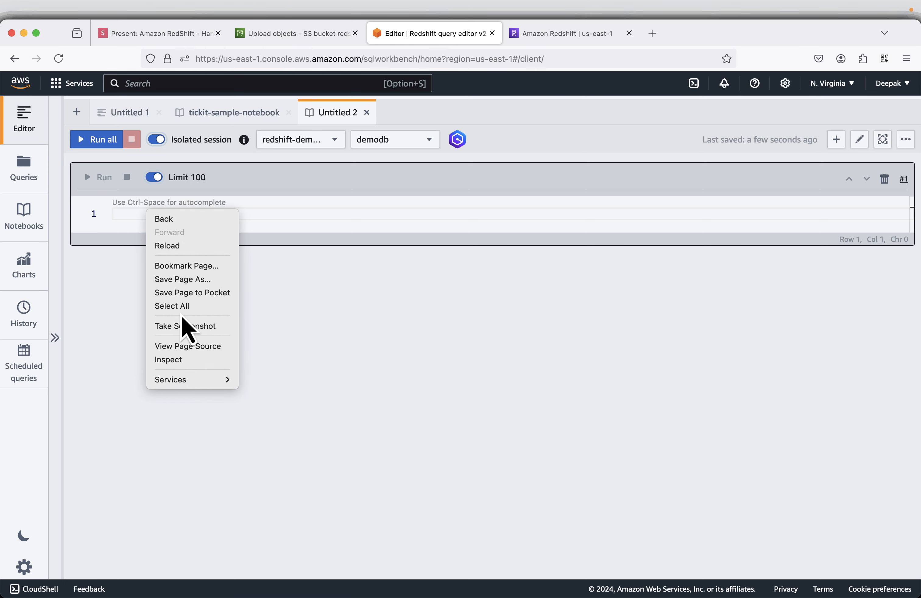
left_click(123, 237)
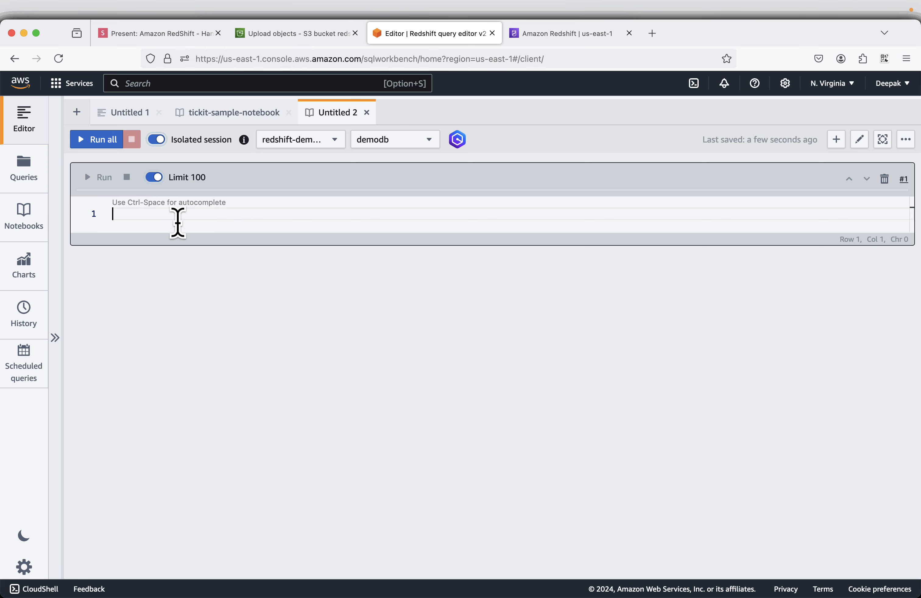
key("super+v")
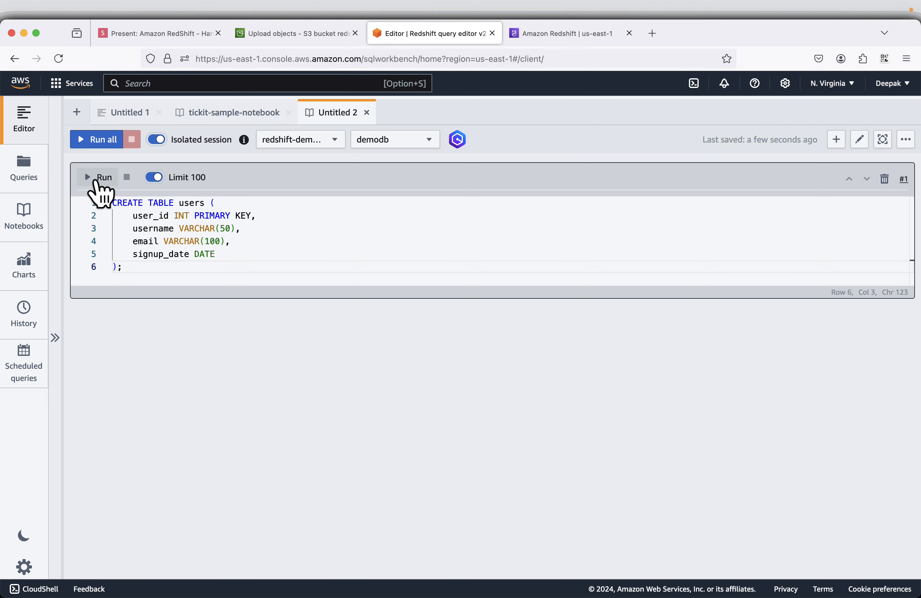
left_click(98, 178)
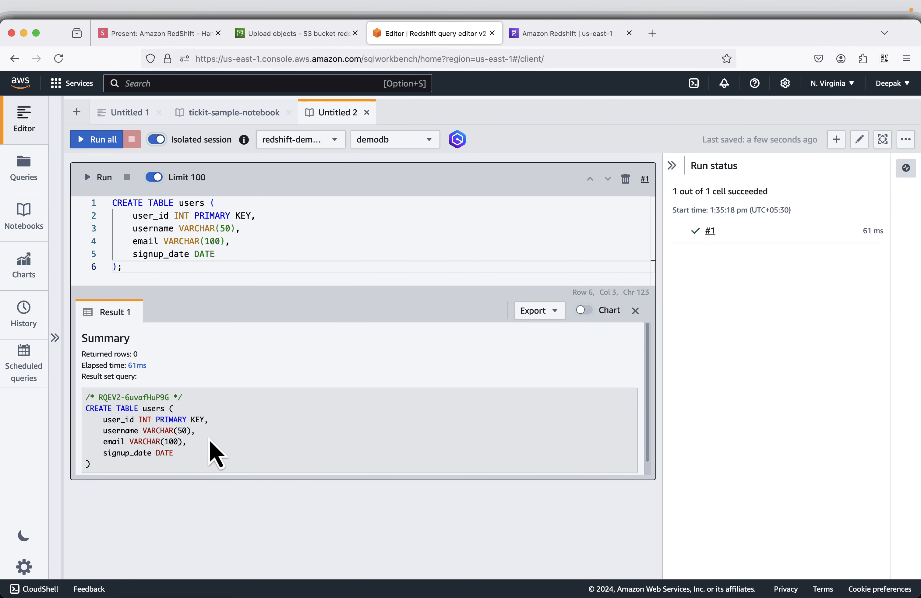
Refresh the database resources and expand redshift-demo-cluster down to the tables in demodb's public schema to check for the users table.
left_click(55, 337)
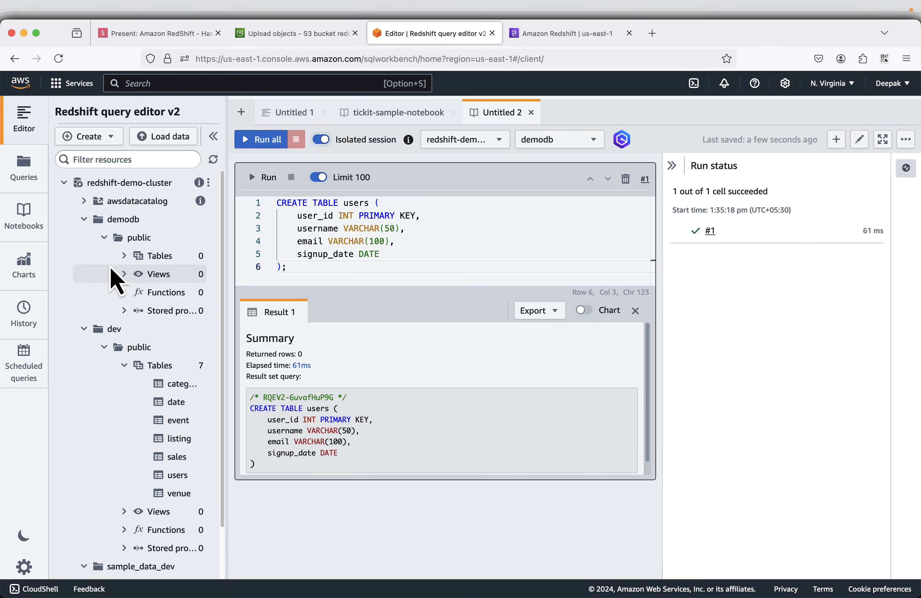
left_click(213, 159)
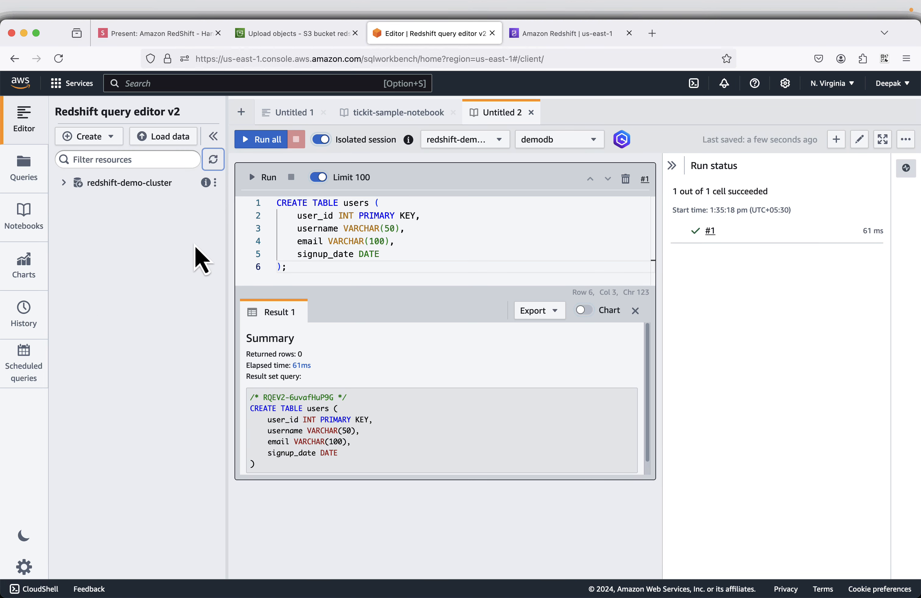
left_click(63, 183)
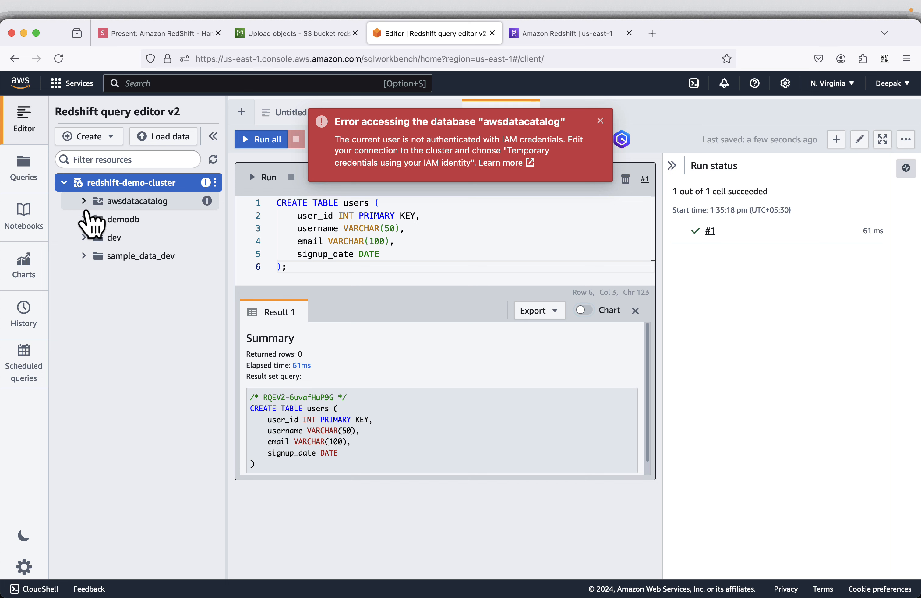
left_click(84, 219)
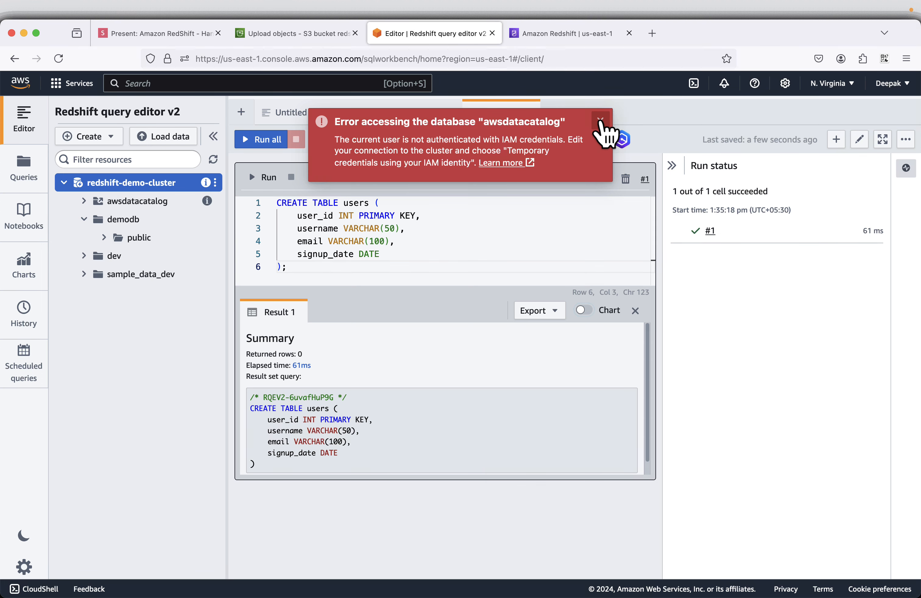
left_click(600, 120)
left_click(113, 238)
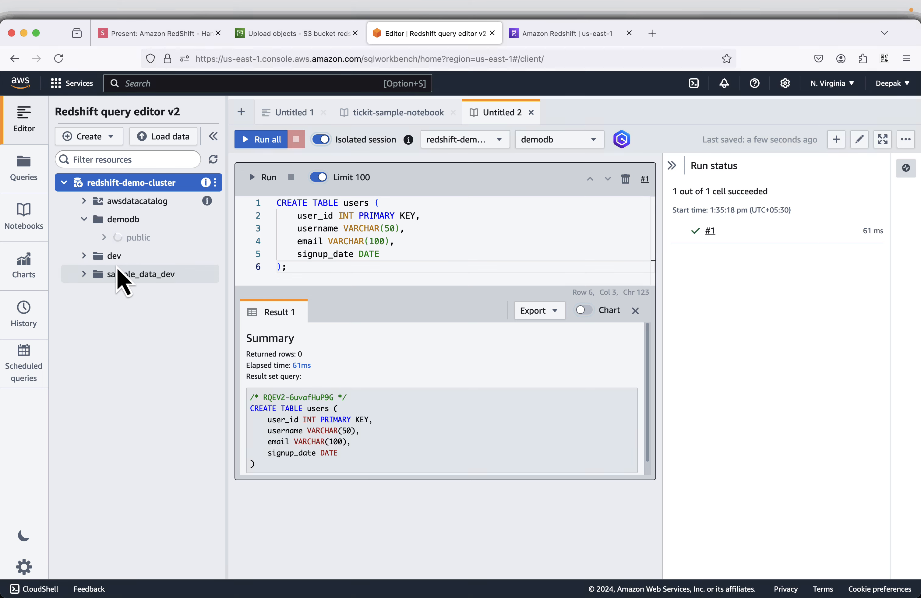
left_click(128, 258)
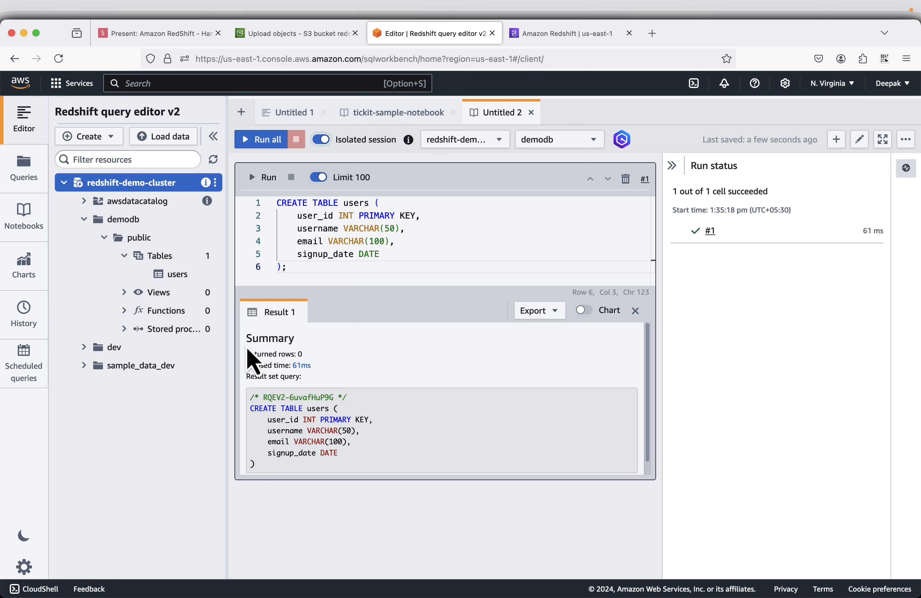
left_click(213, 137)
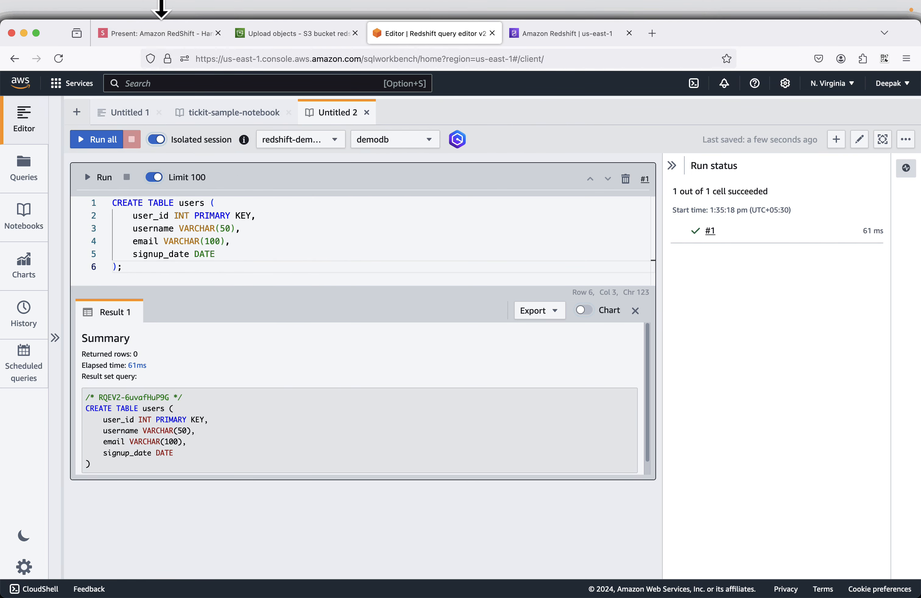
Switch to the Amazon RedShift presentation, advance to the Insert Query slide and copy its INSERT INTO users statement.
left_click(163, 34)
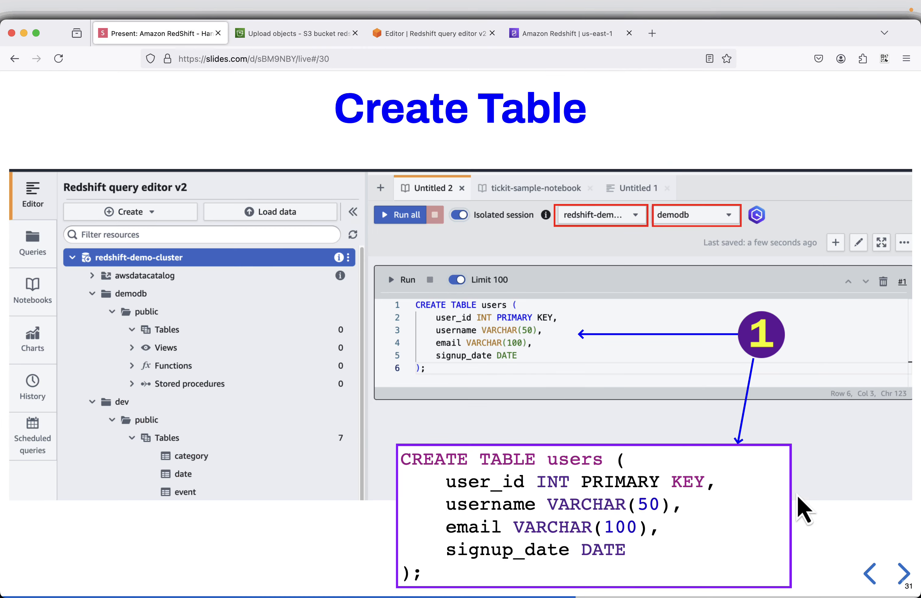
left_click(903, 576)
left_click(902, 576)
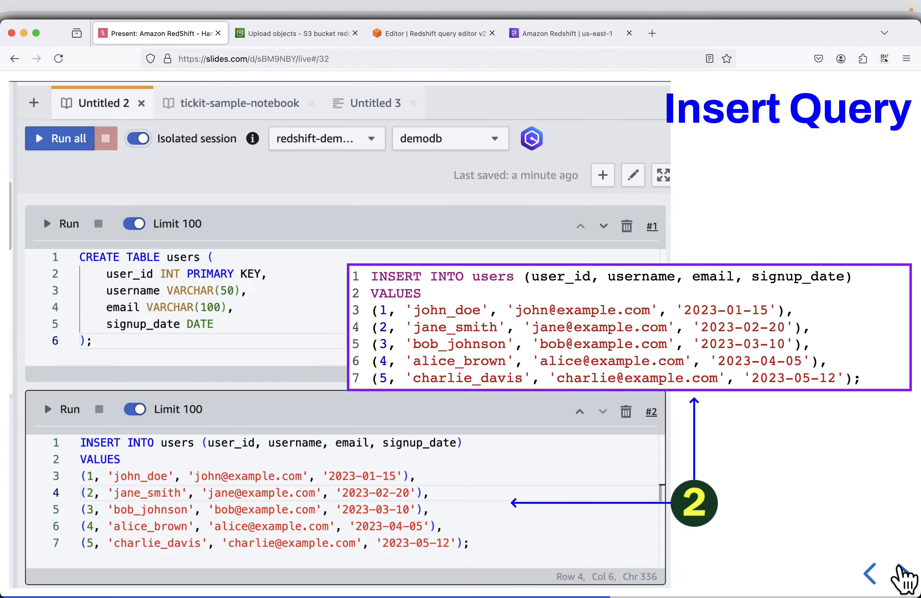
mouse_move(805, 331)
left_click(895, 274)
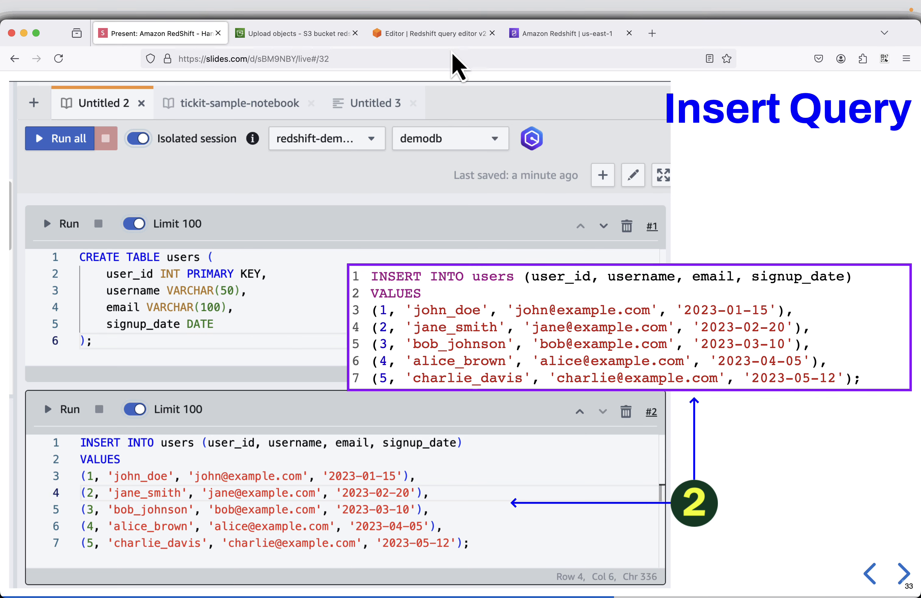
Switch back to Redshift query editor v2 and add a Markdown cell containing "# 2nd query" below the create table query.
left_click(450, 35)
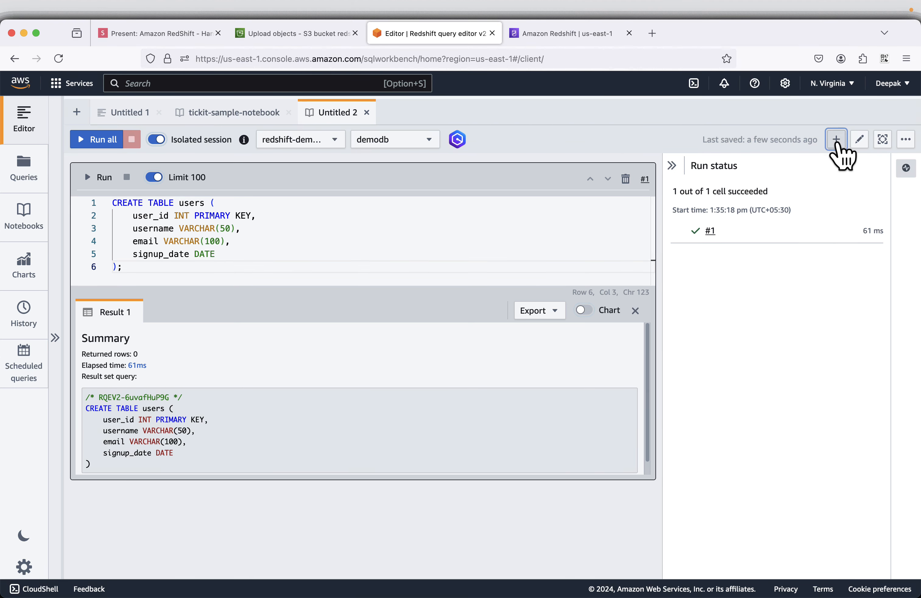
left_click(836, 141)
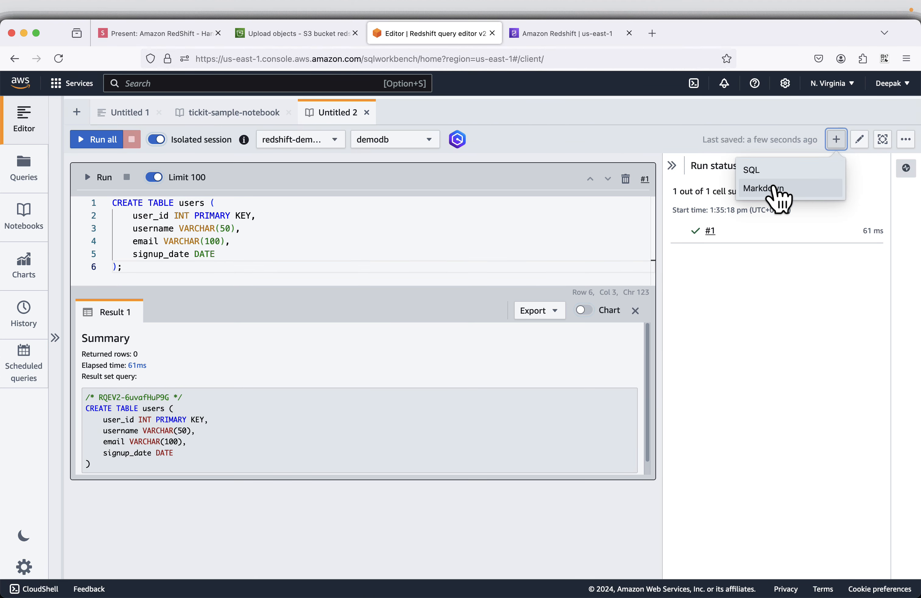
left_click(777, 194)
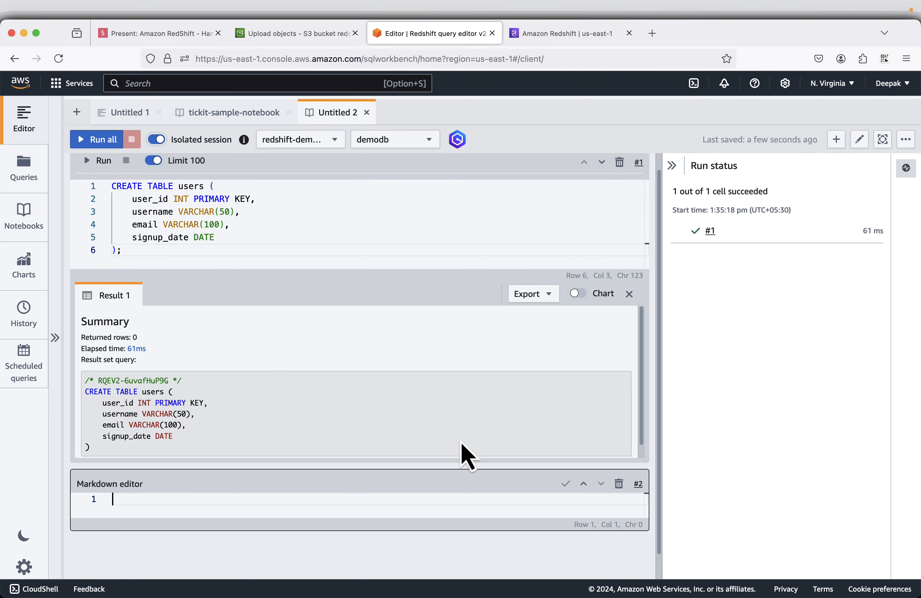
scroll(462, 454, "down", 2)
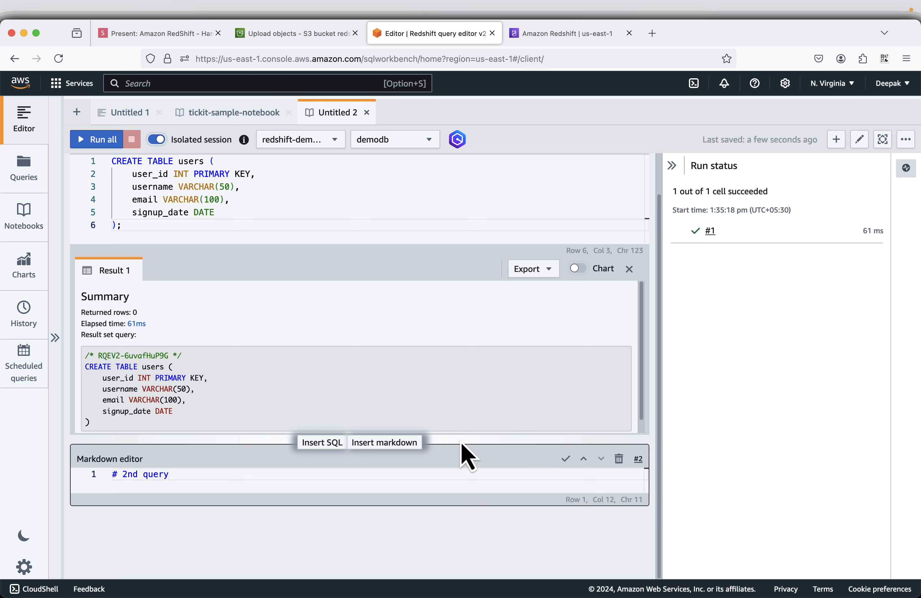
Add an SQL cell with the copied INSERT INTO users statement for five sample users, run it and view the result summary.
left_click(835, 140)
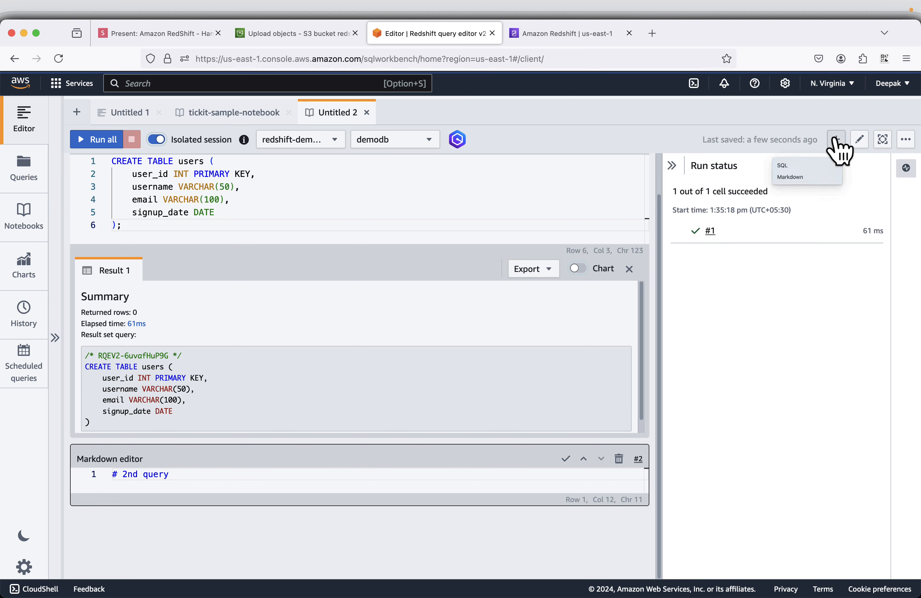
left_click(780, 171)
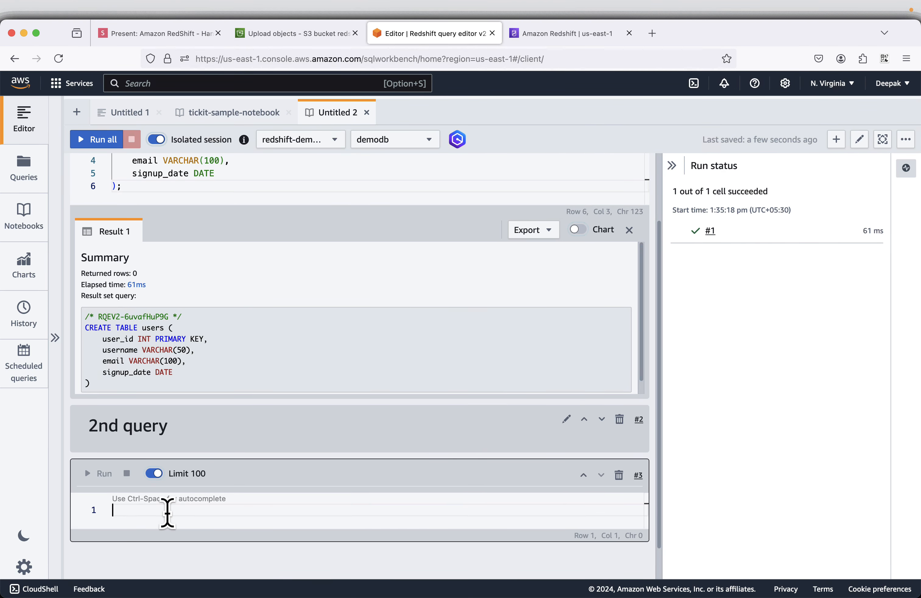
key("super+v")
scroll(395, 453, "down", 3)
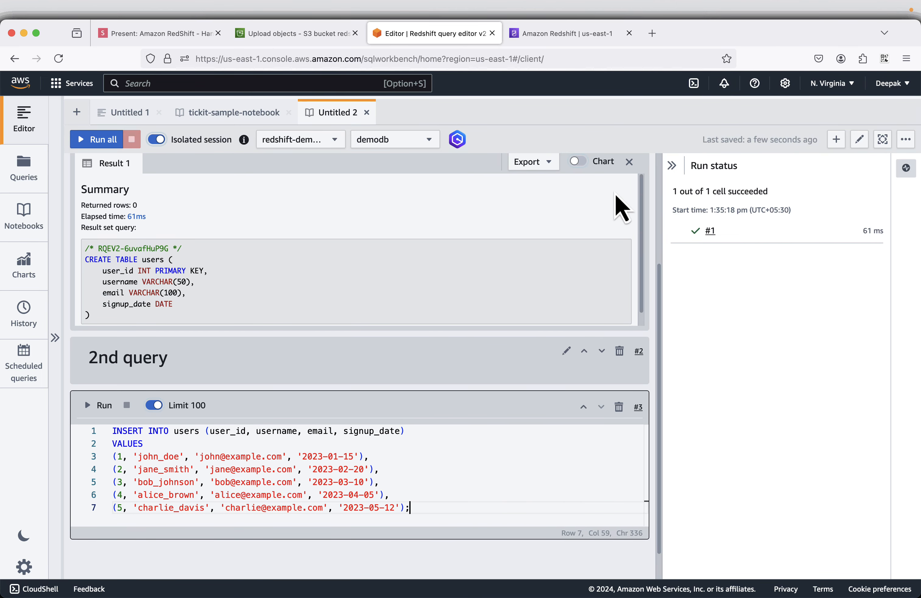
left_click(100, 405)
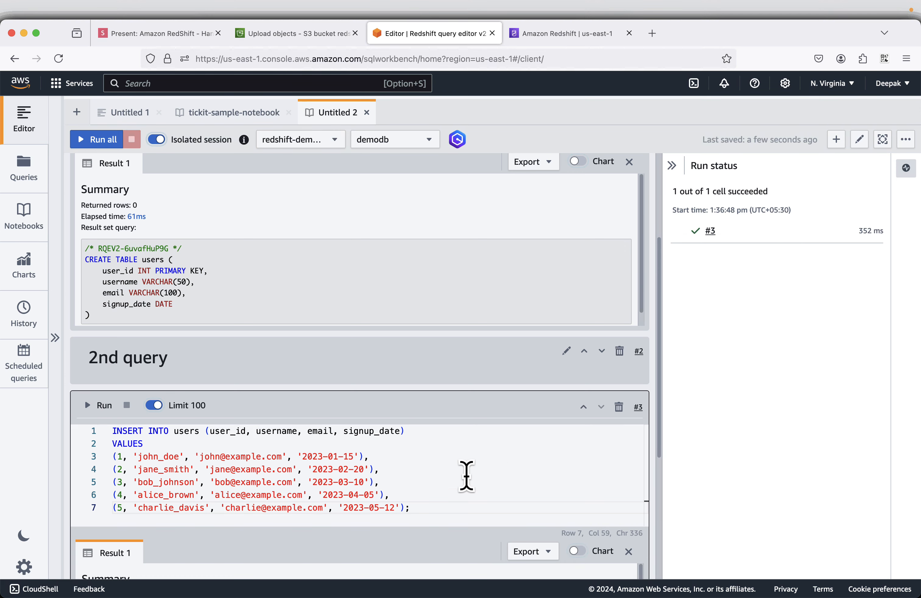
scroll(402, 490, "down", 5)
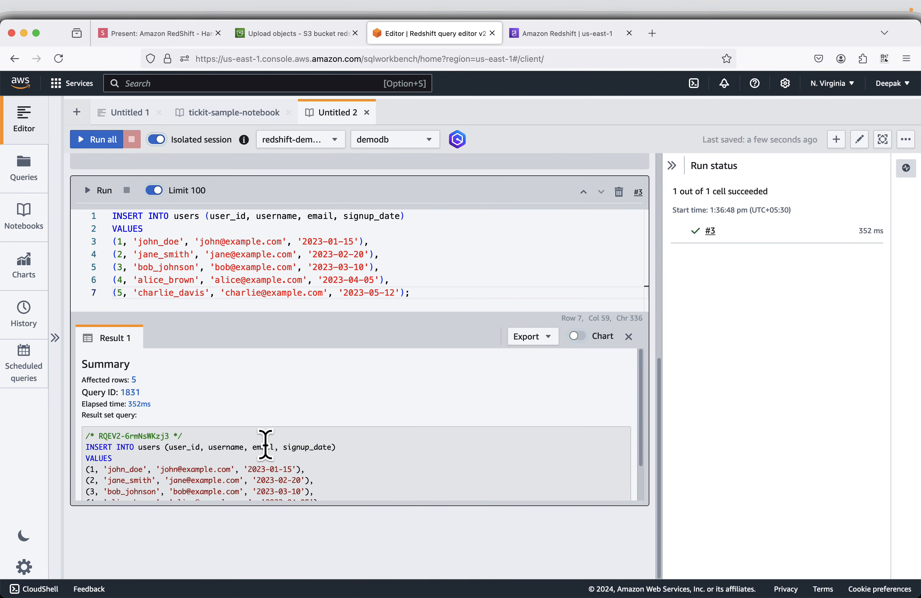
Copy the query from the presentation's Select Query slide and return to Redshift query editor v2.
left_click(167, 34)
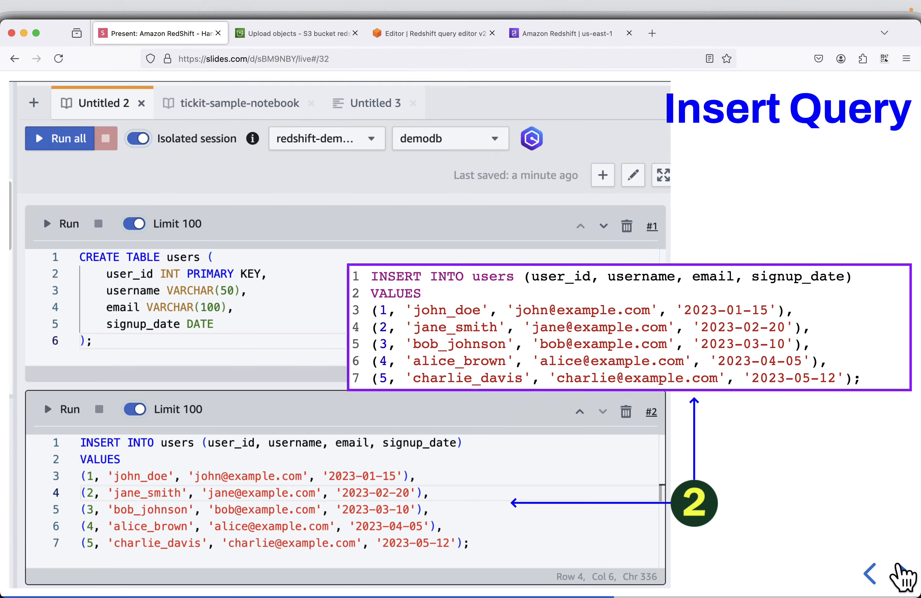
left_click(899, 568)
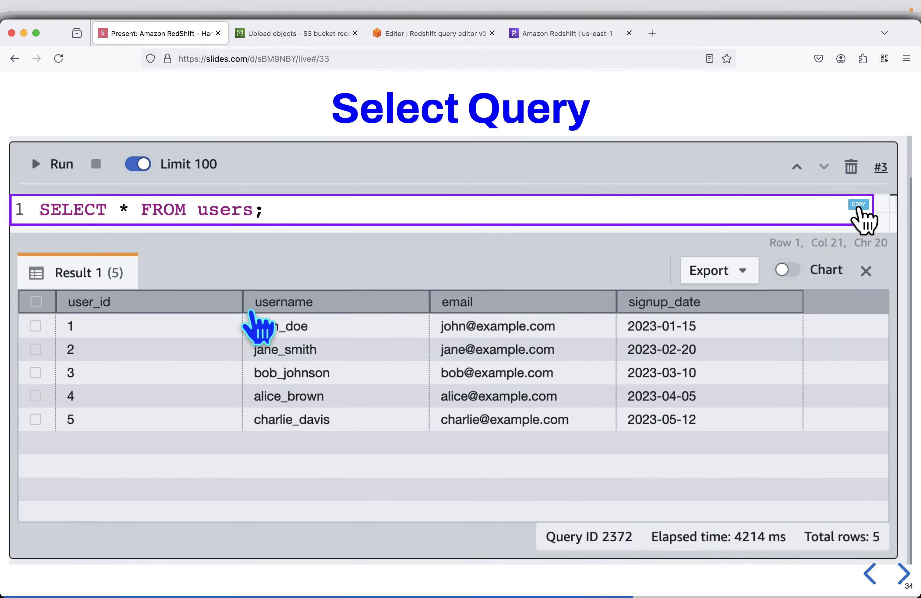
left_click(430, 34)
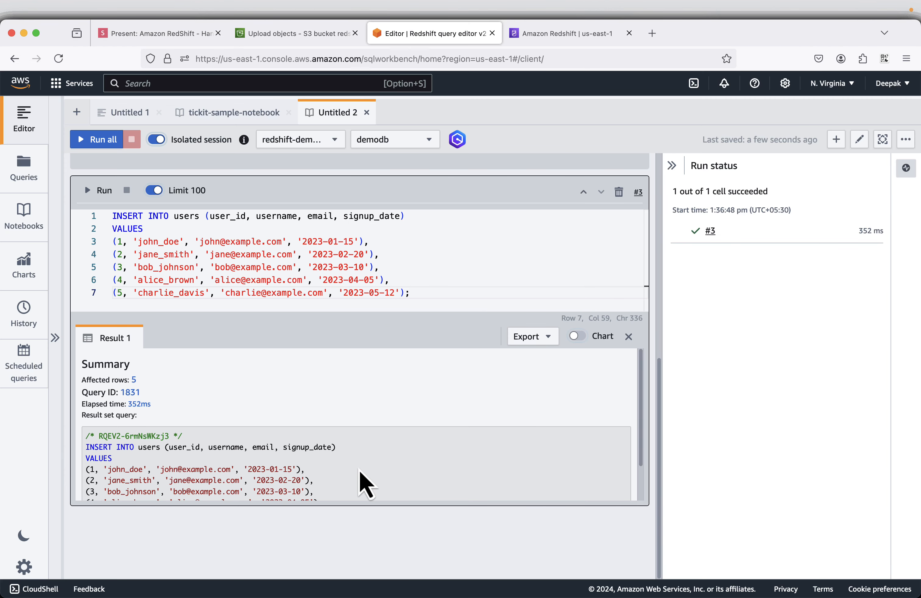
Add an SQL cell with "SELECT * FROM users;", run it and view the returned rows.
left_click(836, 139)
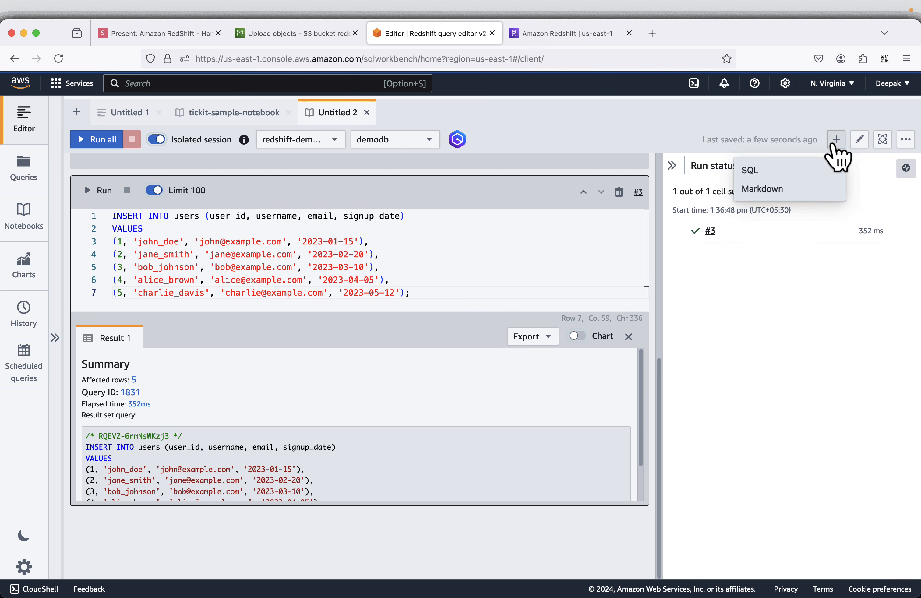
left_click(766, 173)
type("SELECT * FROM users;")
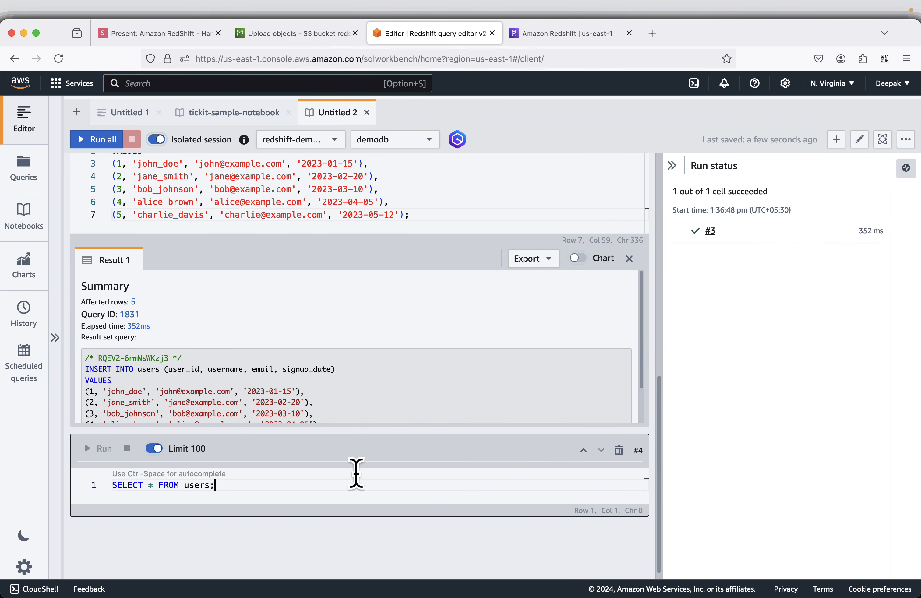
left_click(97, 450)
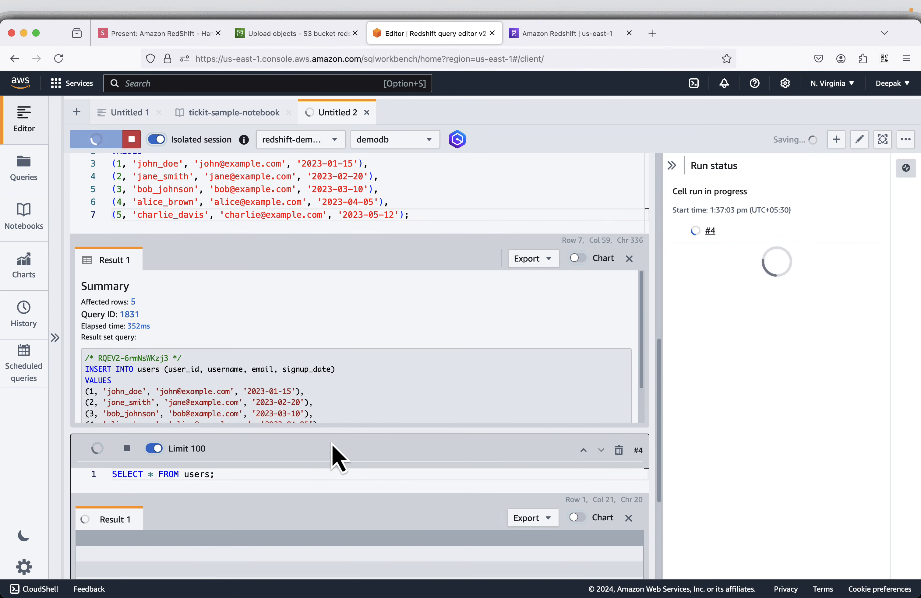
scroll(395, 425, "down", 2)
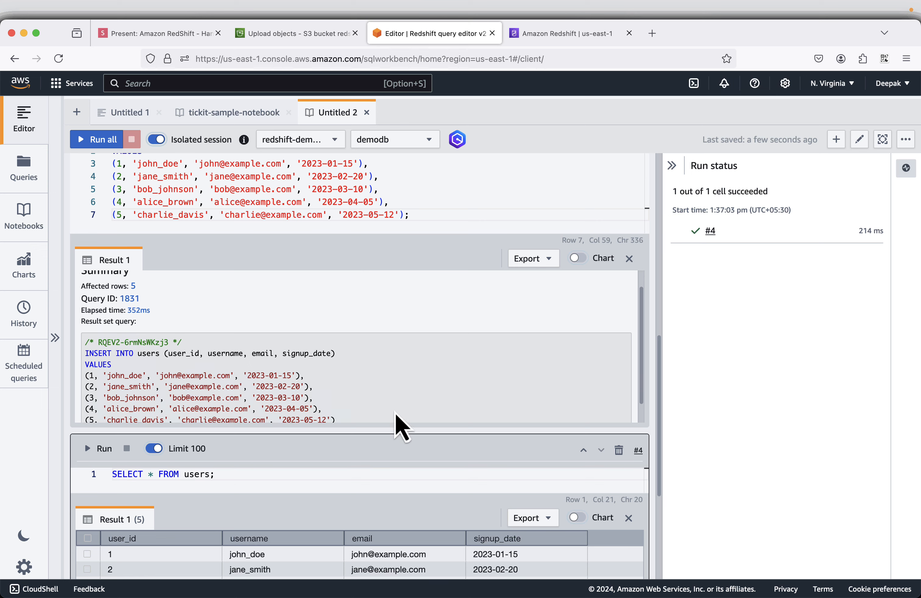
Examine the rows returned by the SELECT query on the users table.
scroll(276, 514, "down", 2)
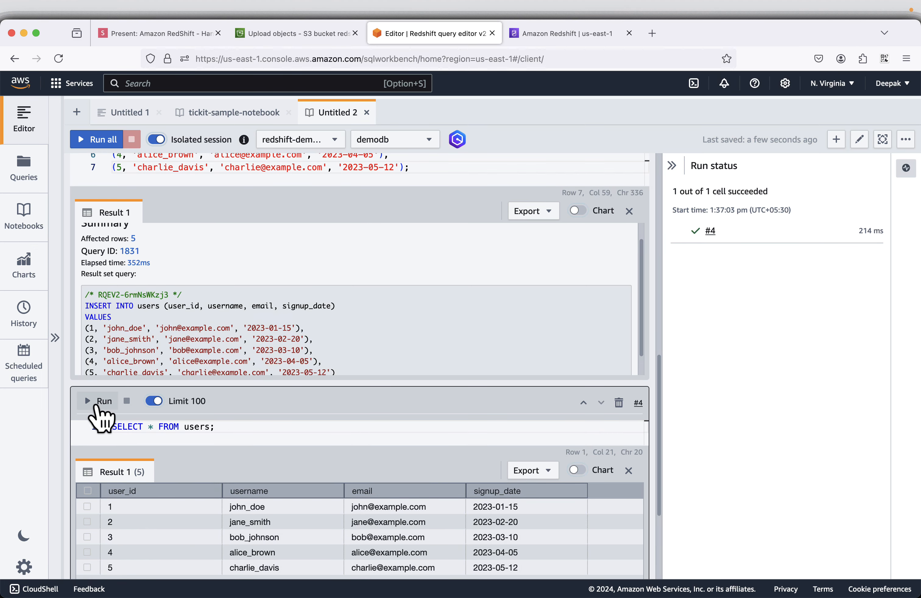
scroll(287, 474, "down", 3)
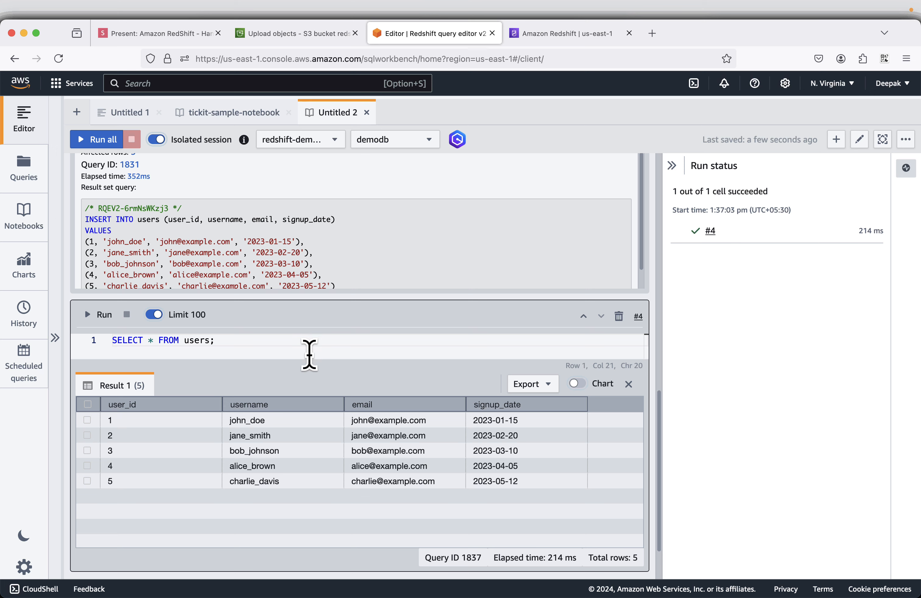
mouse_move(369, 299)
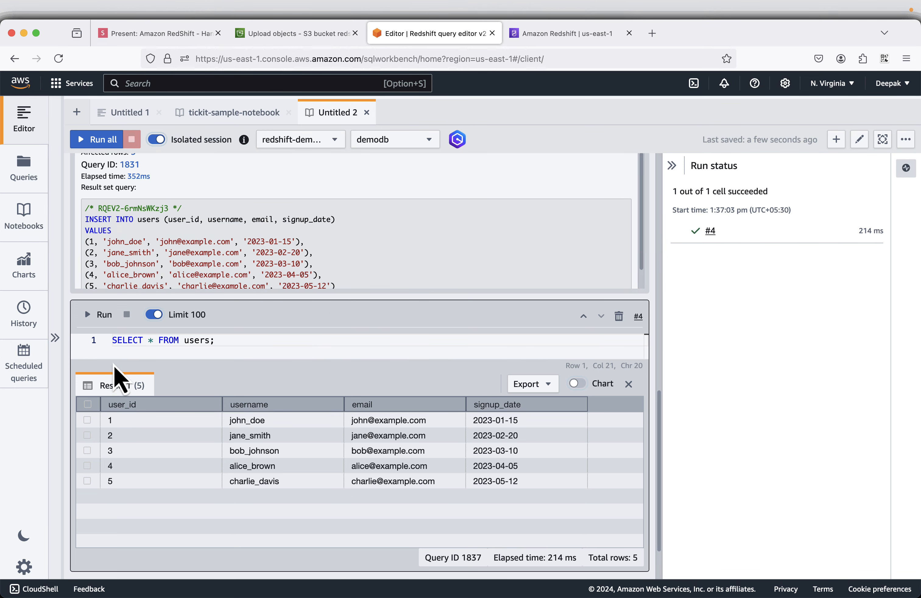
Copy the query from the presentation's Aggregation Query slide and return to Redshift query editor v2.
left_click(147, 38)
left_click(900, 575)
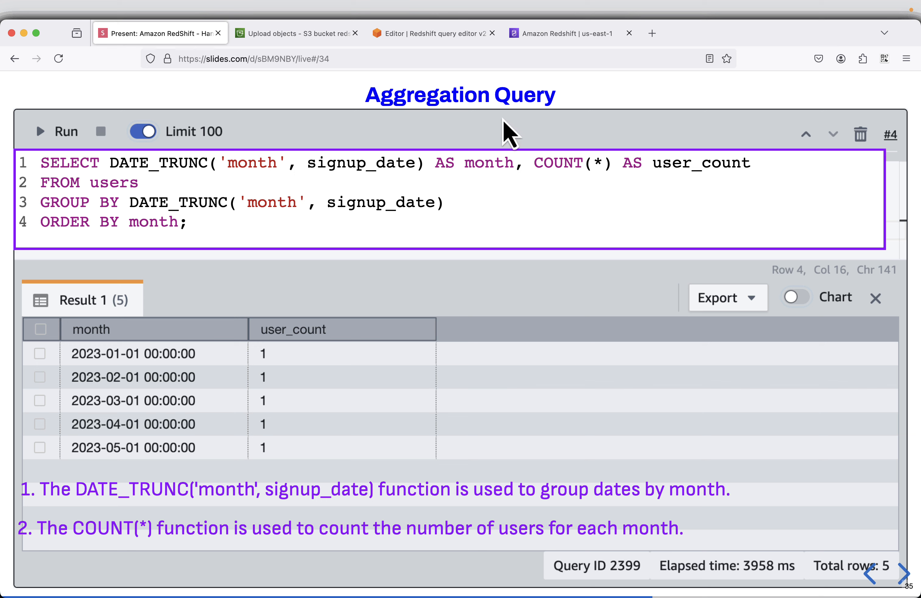
left_click(415, 35)
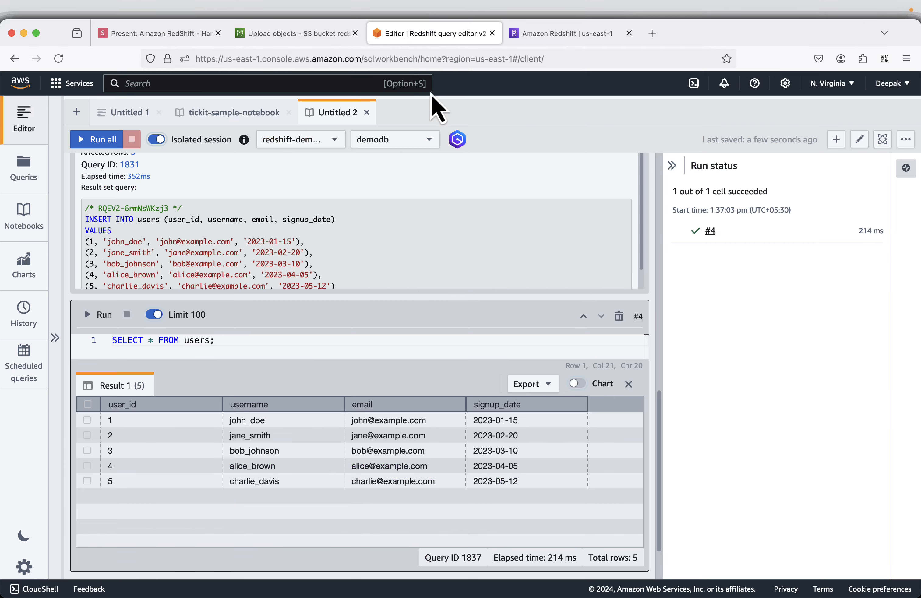
Add an SQL cell with the copied DATE_TRUNC query counting users by signup month, run it and view the results.
left_click(836, 141)
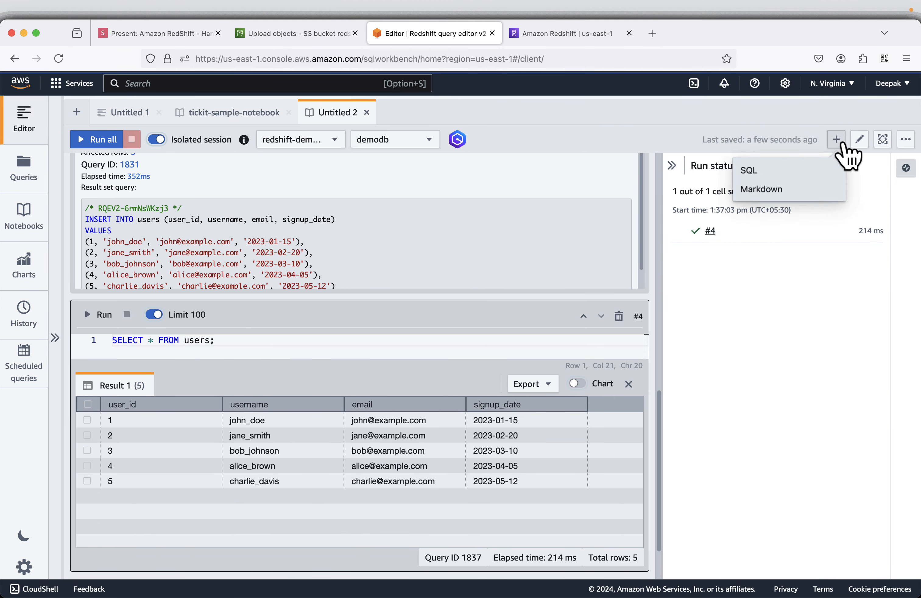
left_click(792, 171)
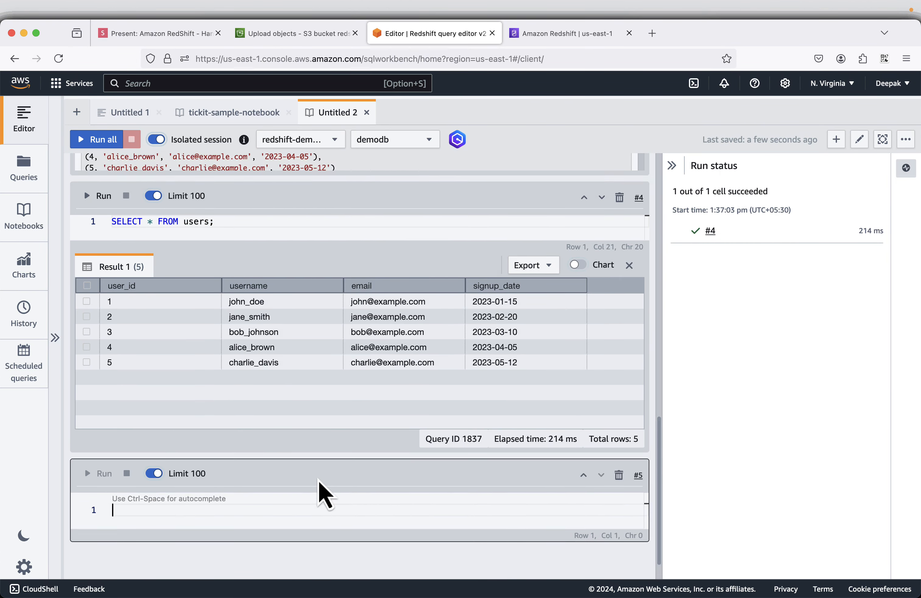
left_click(316, 477)
type("SELECT DATE_TRUNC('month', signup_date) AS month, COUNT(*) AS user_count FROM users GROUP BY DATE_TRUNC('month', signup_date) ORDER BY month;")
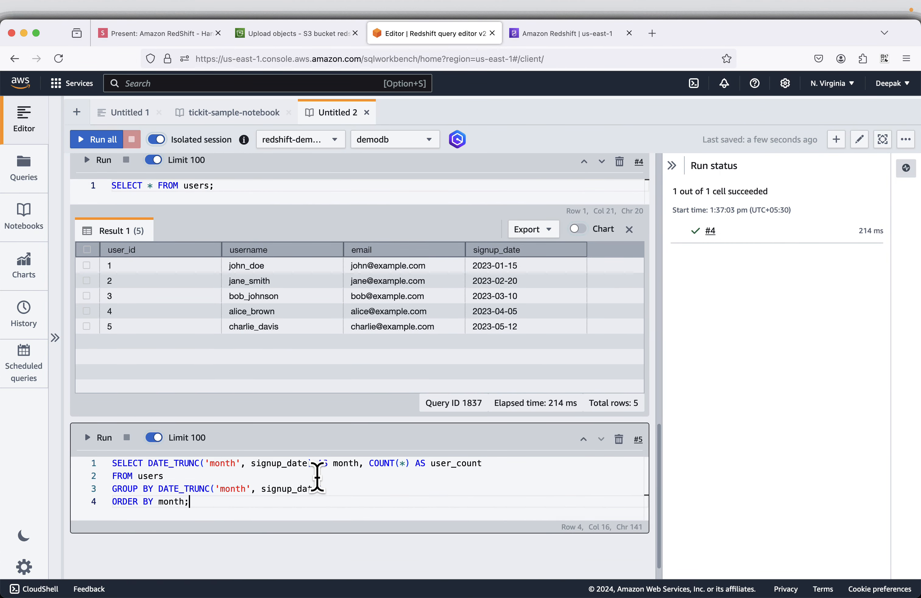
left_click(93, 438)
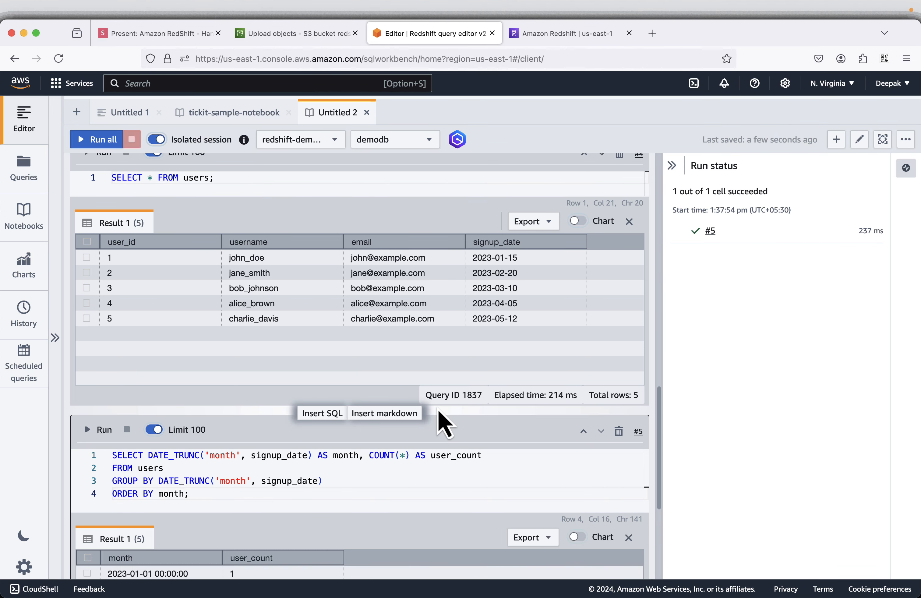
scroll(438, 412, "down", 5)
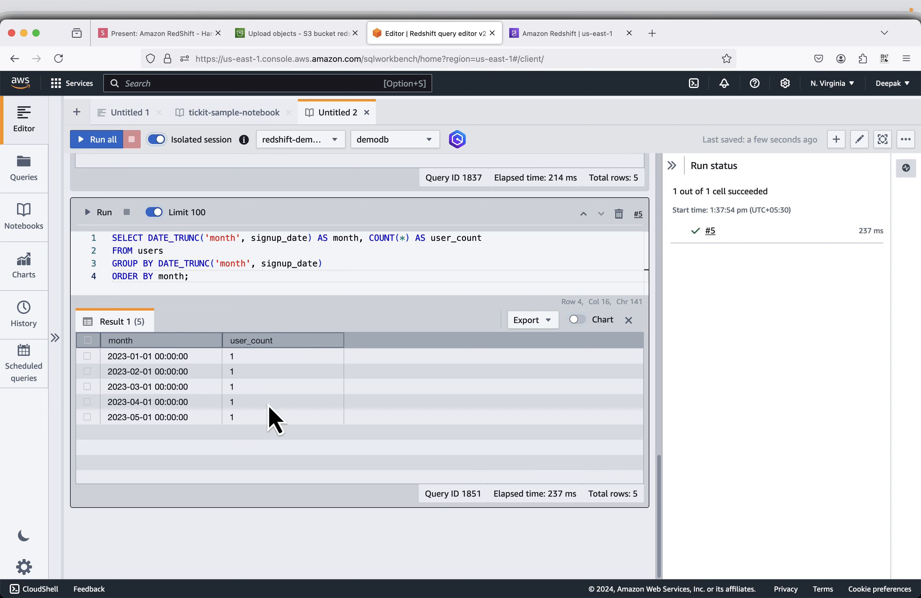
Switch to the presentation and show the slide explaining the query for monthly user sign-ups.
left_click(155, 34)
left_click(901, 575)
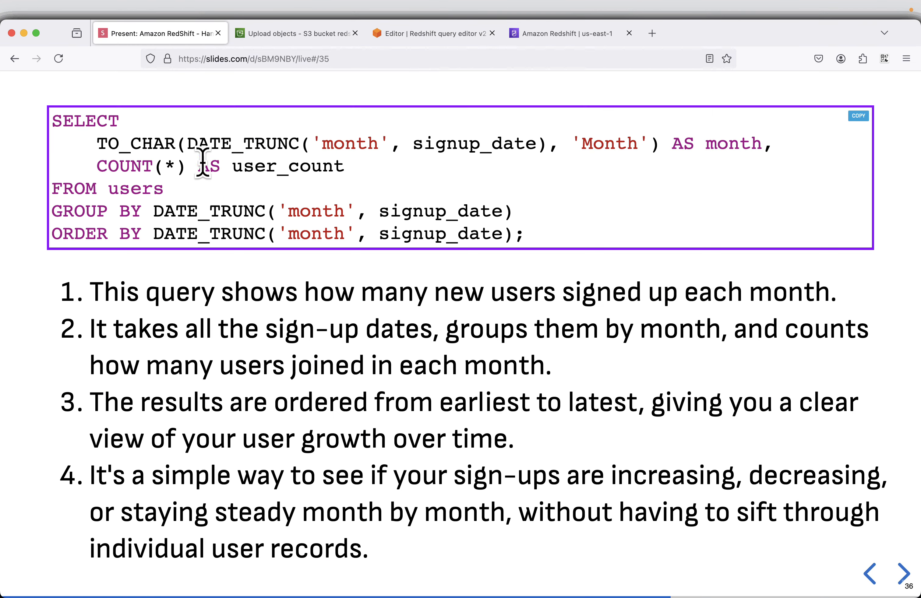
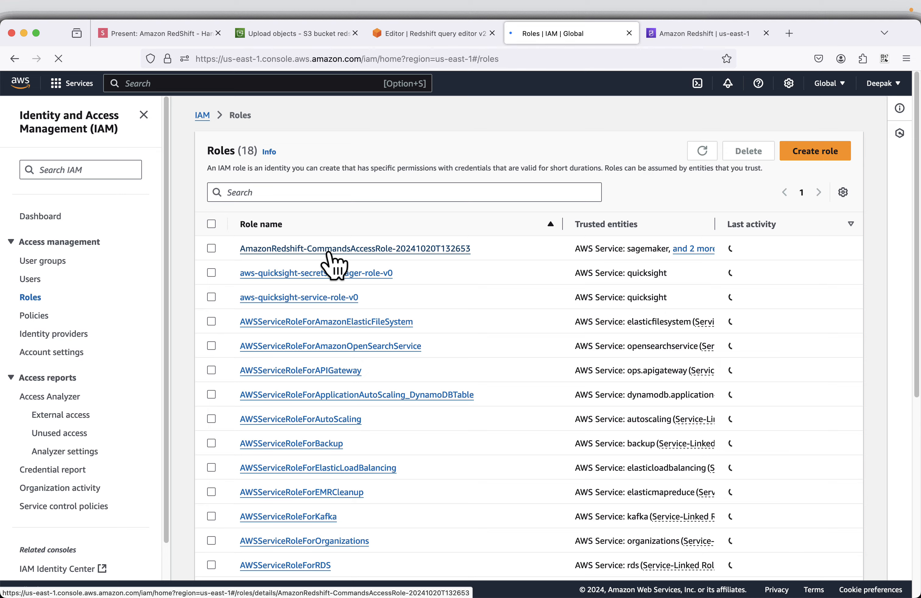
Copy the ARN of IAM role AmazonRedshift-CommandsAccessRole-20241020T132653 and return to the notebook in Redshift query editor v2.
left_click(329, 254)
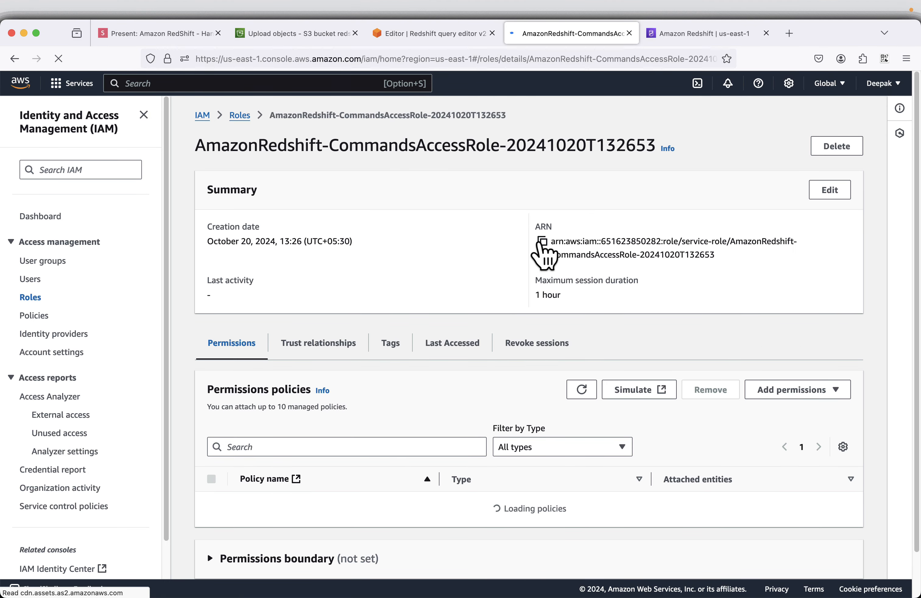
left_click(542, 241)
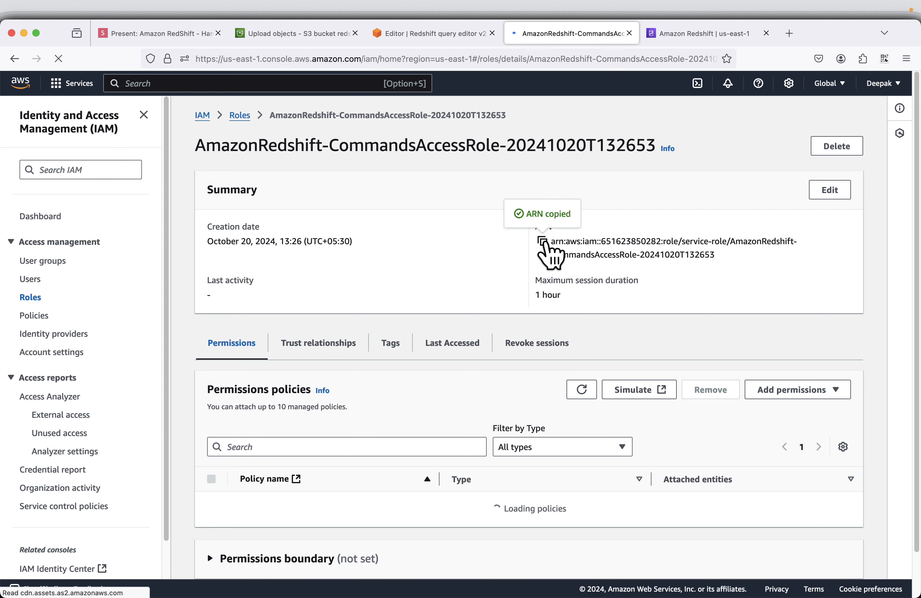
left_click(420, 42)
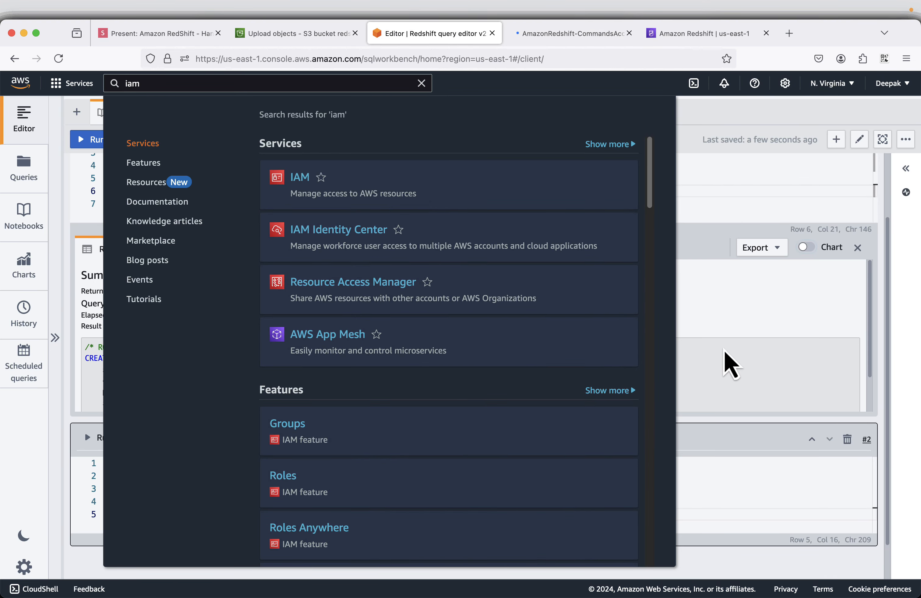
left_click(726, 364)
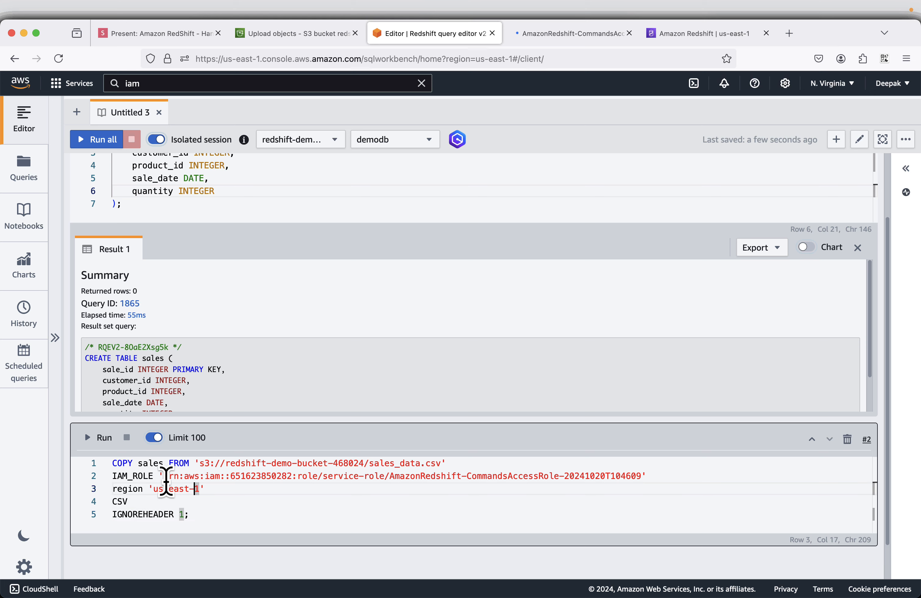
Replace the IAM_ROLE value in the COPY sales statement with the copied role ARN, run the cell and view its summary.
left_click_drag(164, 476, 627, 476)
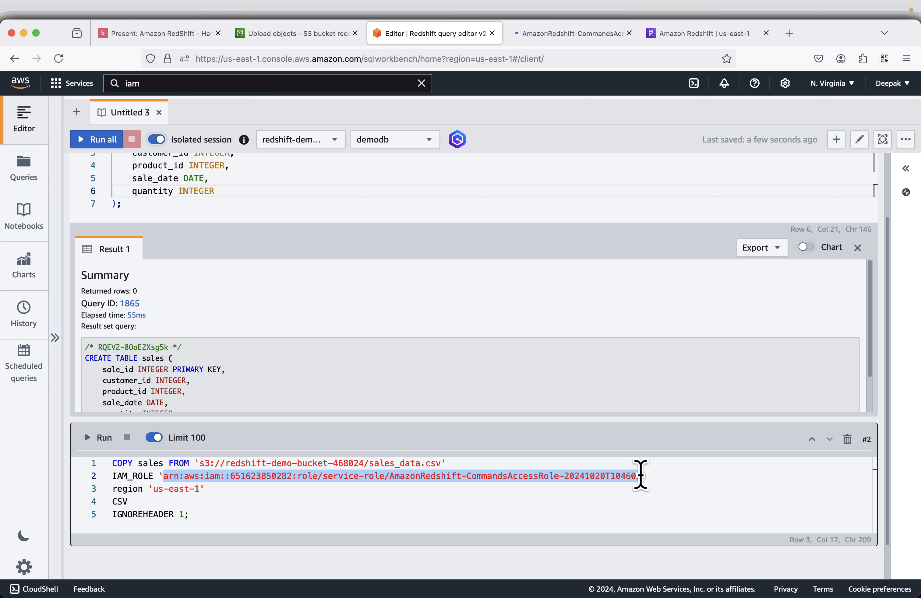
key("BackSpace")
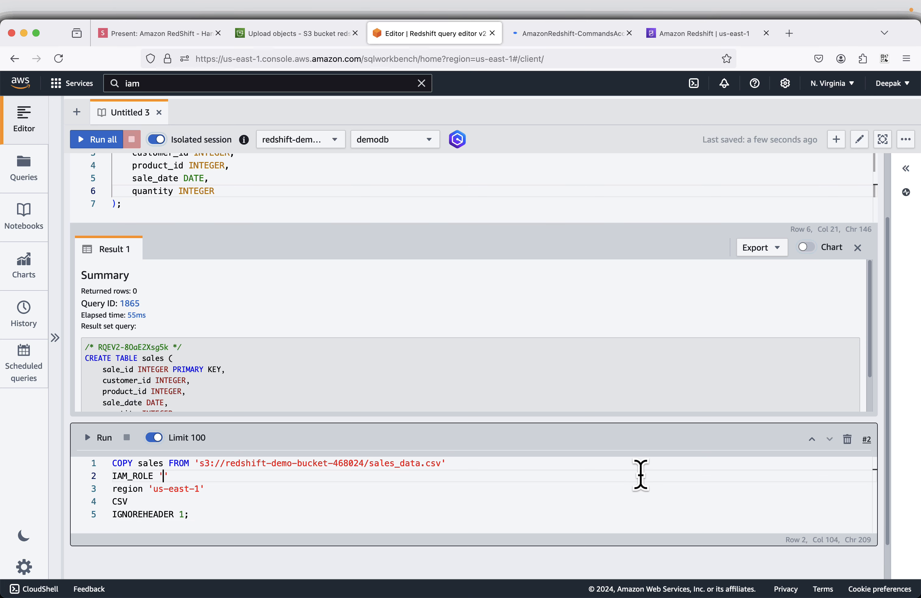
key("super+v")
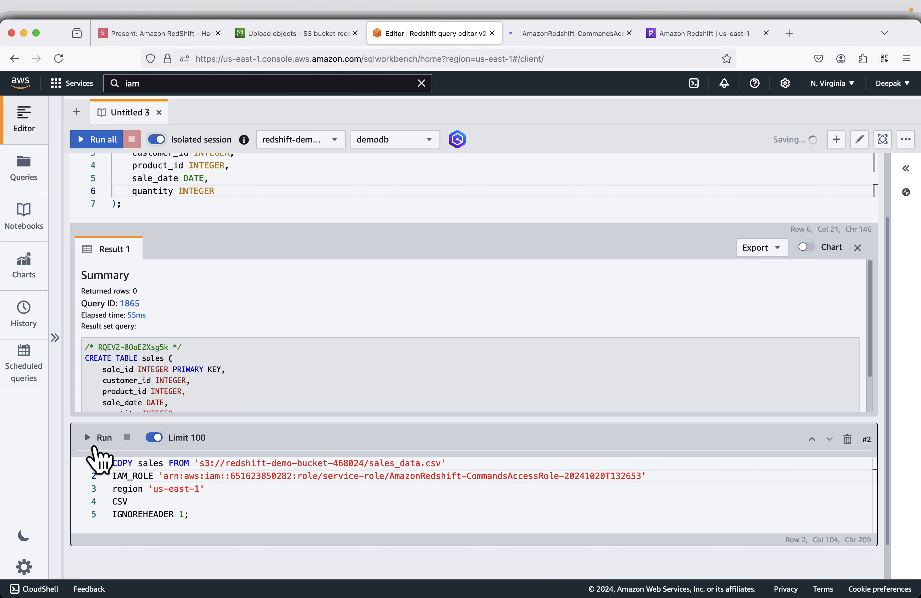
left_click(98, 437)
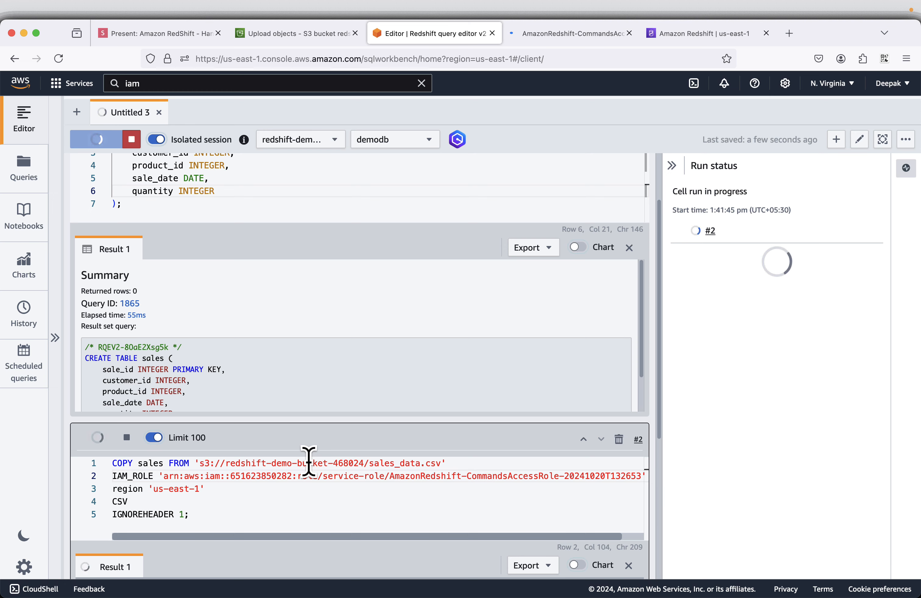
scroll(309, 463, "down", 3)
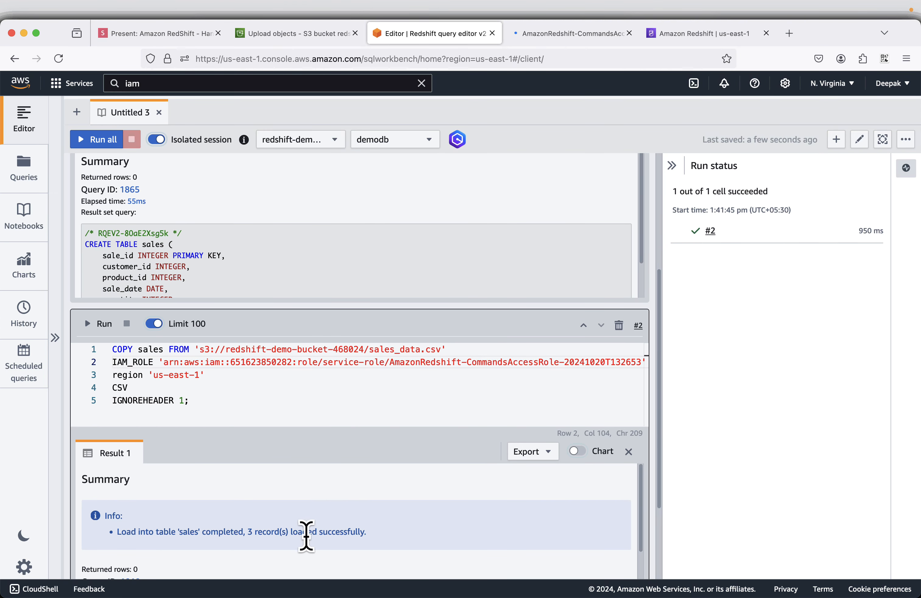
Check the records of sales_data.csv in Visual Studio Code and copy the query from the presentation's Select query slide.
key("super+Tab")
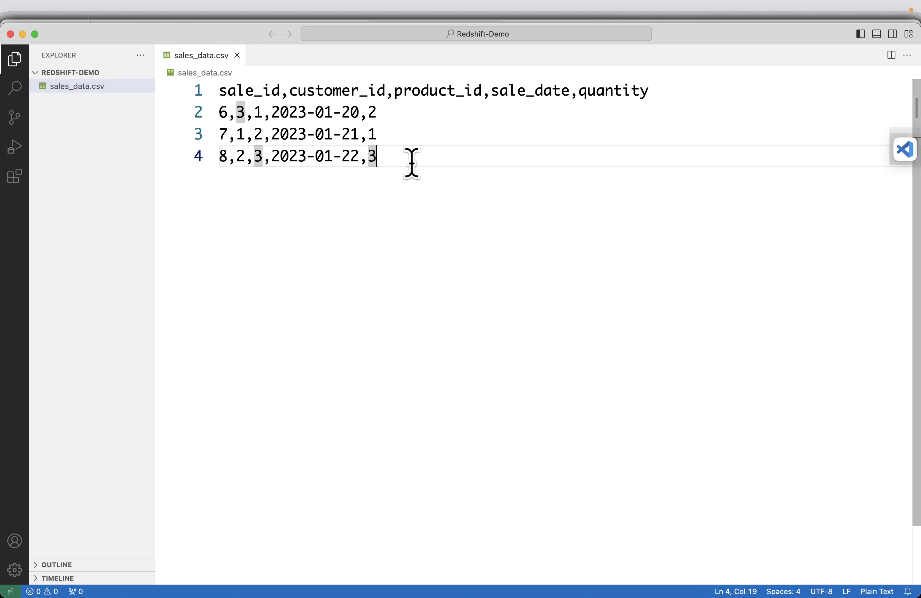
key("super+Tab")
left_click(157, 35)
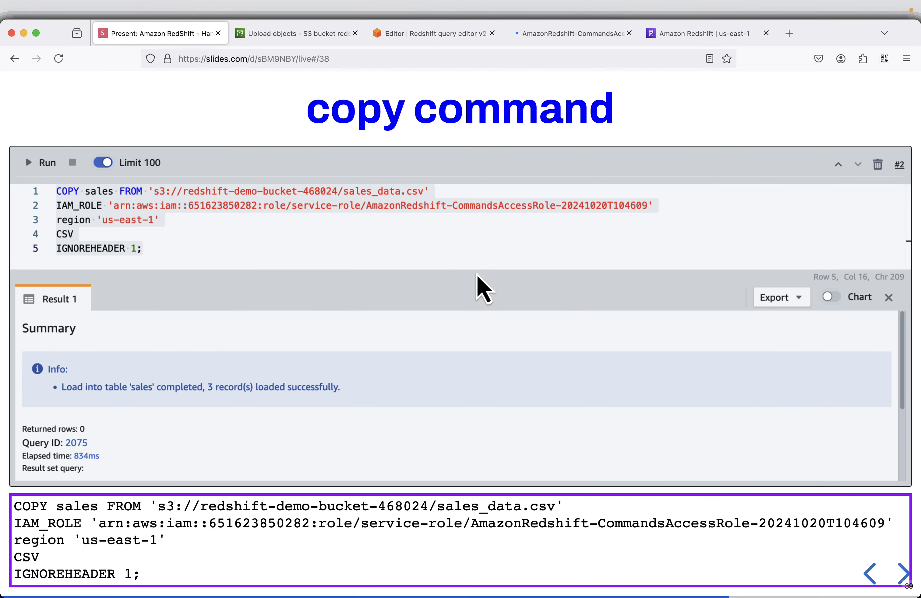
left_click(899, 573)
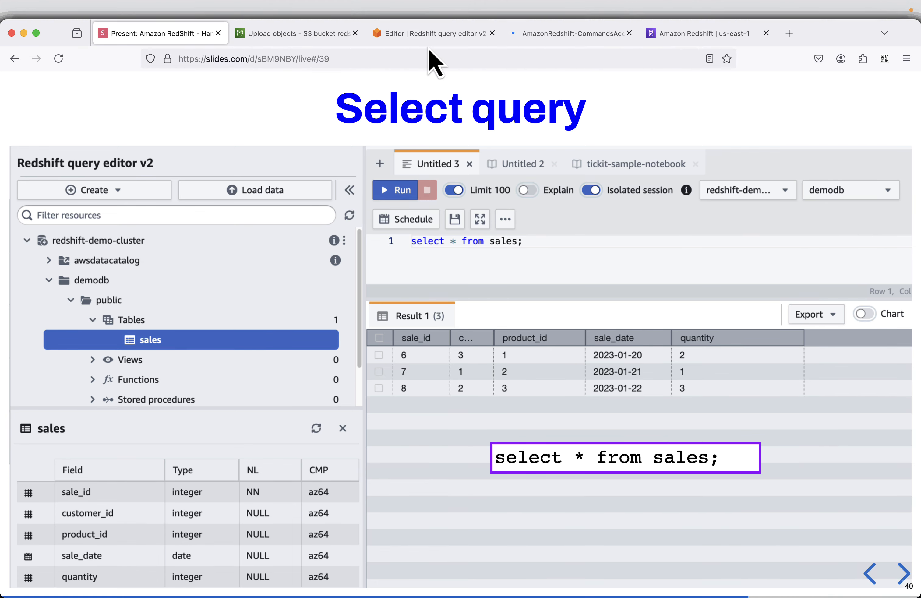
In Redshift query editor v2, add an SQL cell with "select * from sales;", run it and view the returned rows.
left_click(431, 36)
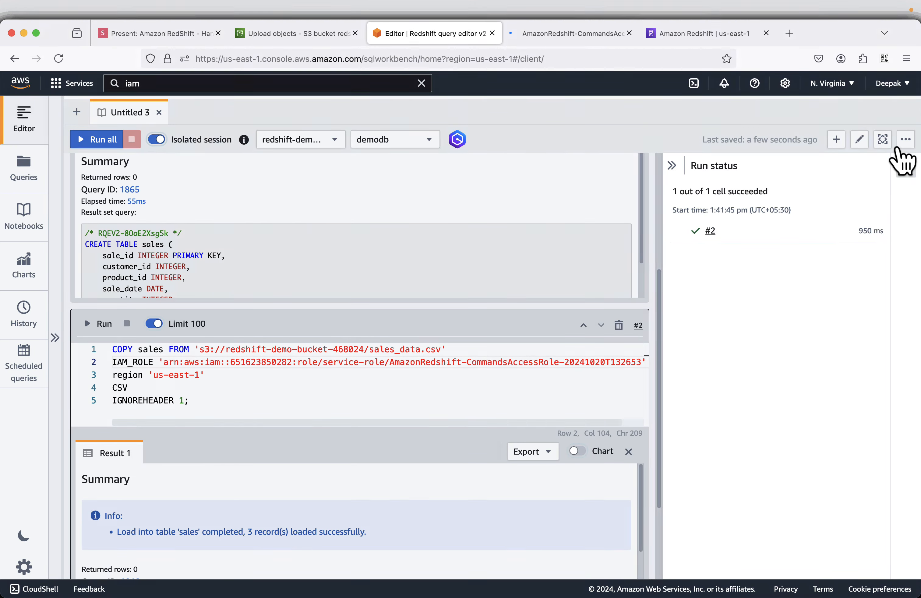
left_click(834, 140)
left_click(755, 170)
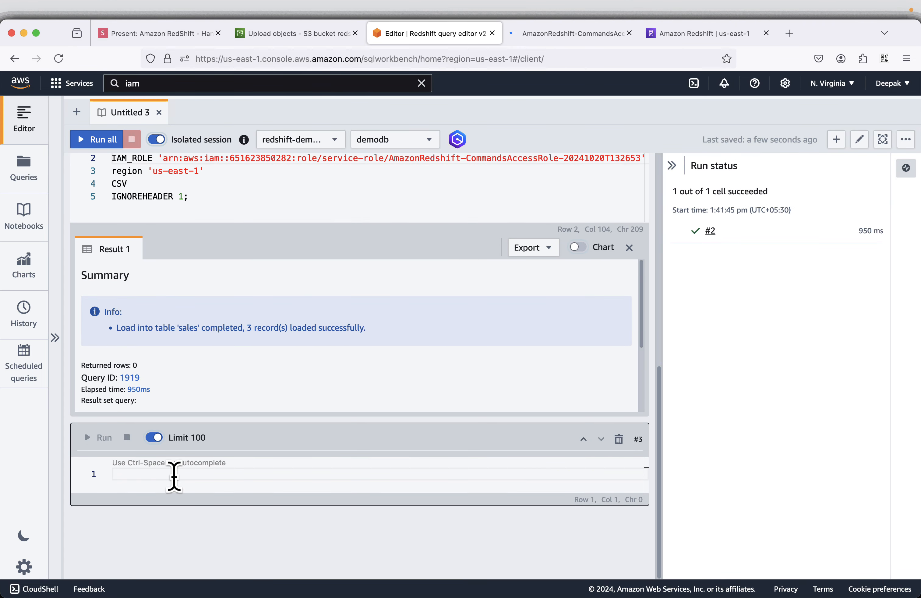
key("ctrl+v")
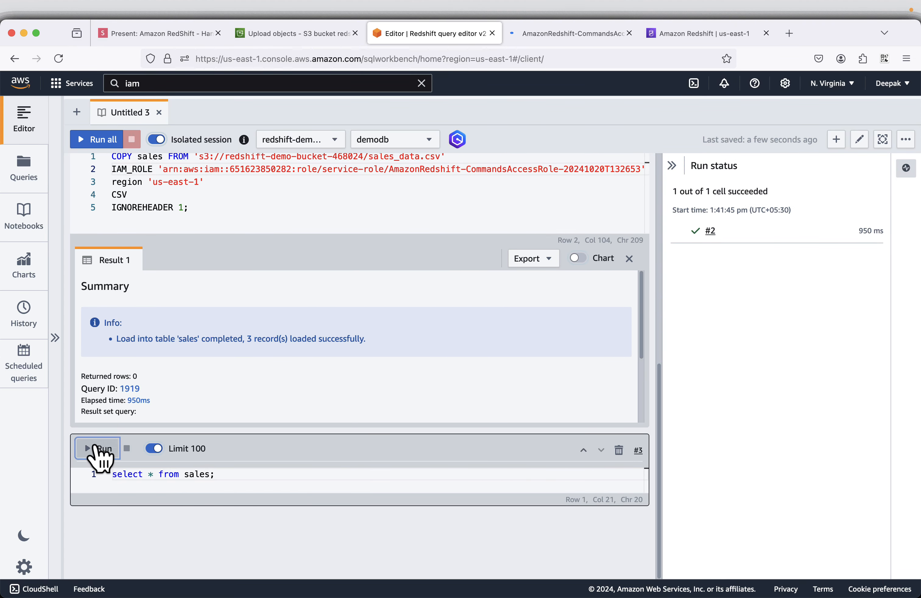
left_click(96, 449)
scroll(419, 416, "down", 10)
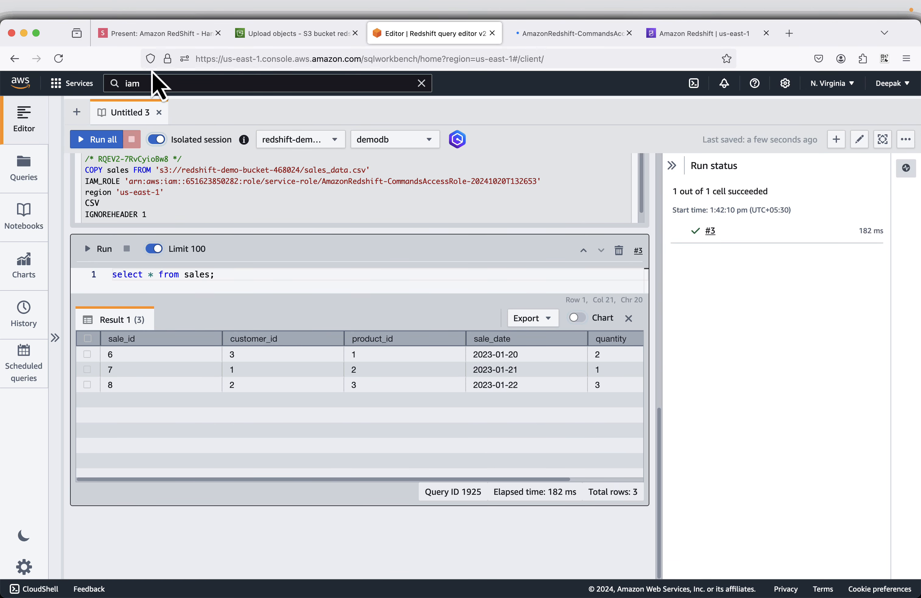
Switch to the presentation and show the slide on editing inbound rules for access from a local machine.
left_click(157, 33)
left_click(900, 578)
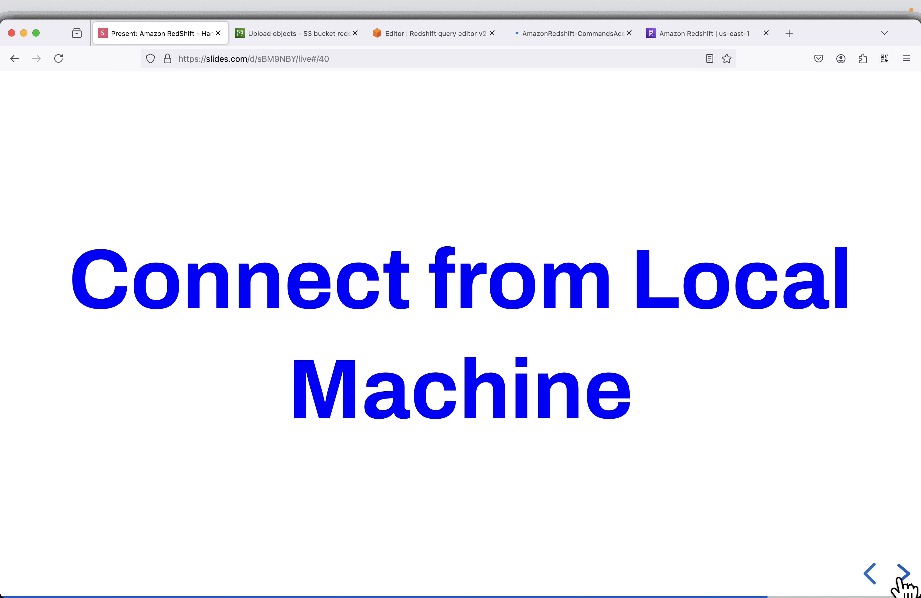
left_click(900, 578)
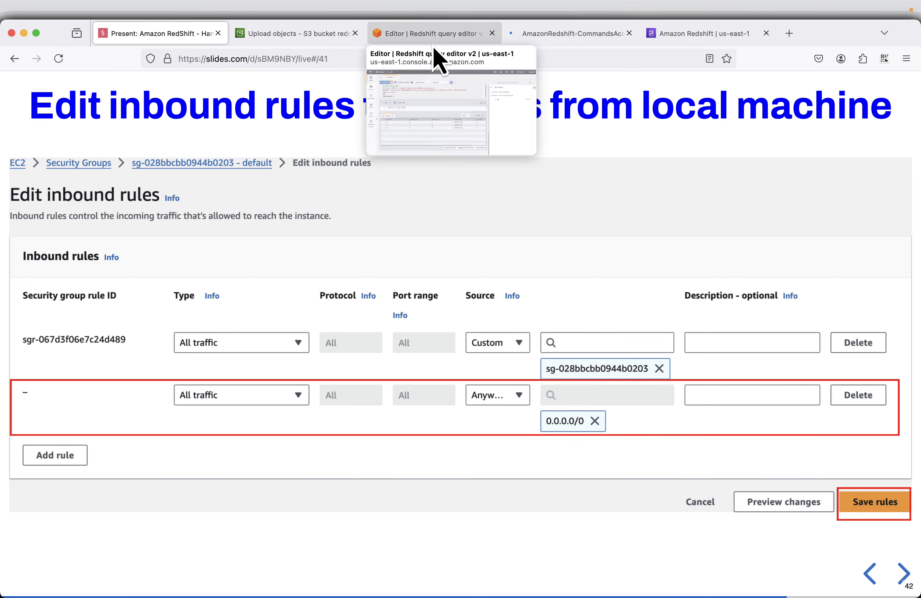
Switch to the Amazon Redshift console and open the provisioned clusters dashboard.
left_click(434, 46)
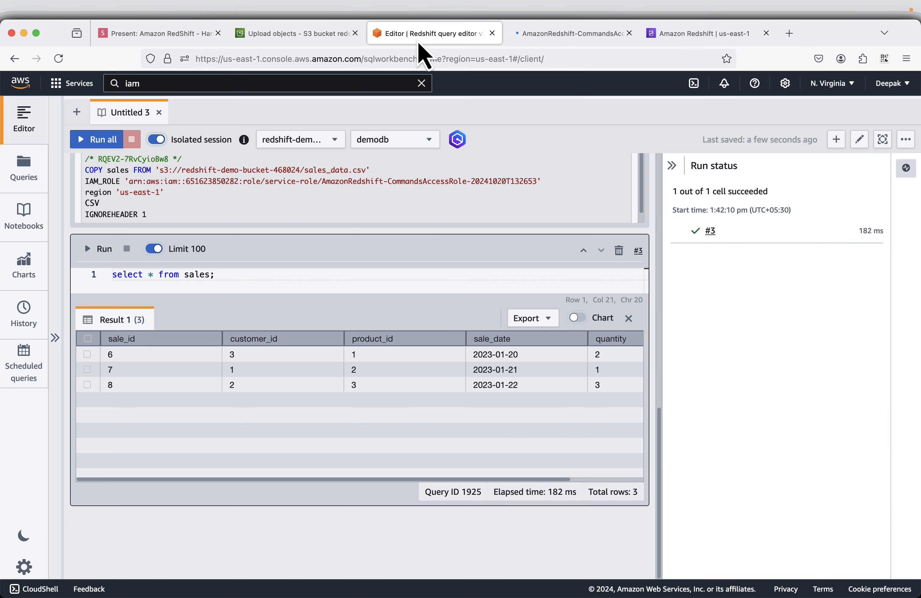
left_click(690, 40)
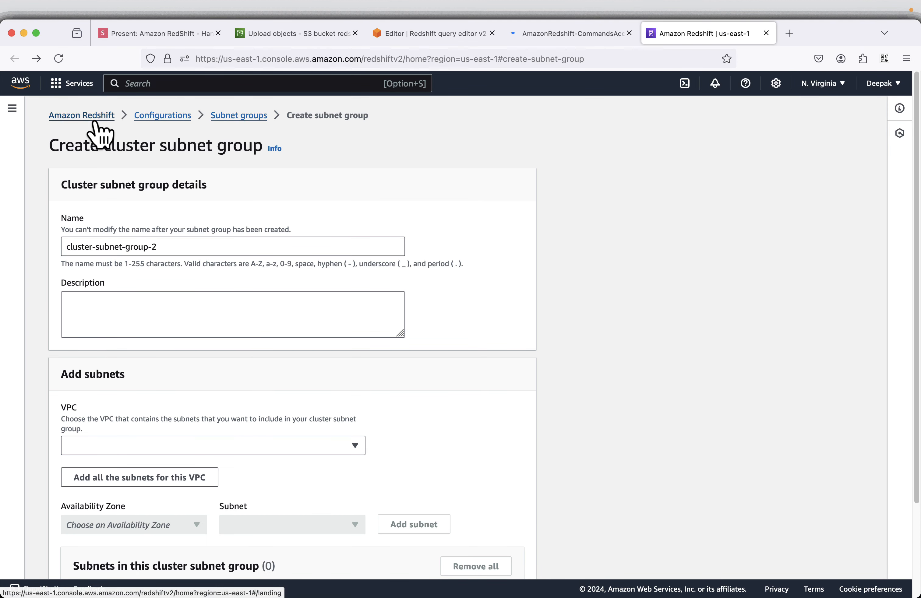
left_click(82, 117)
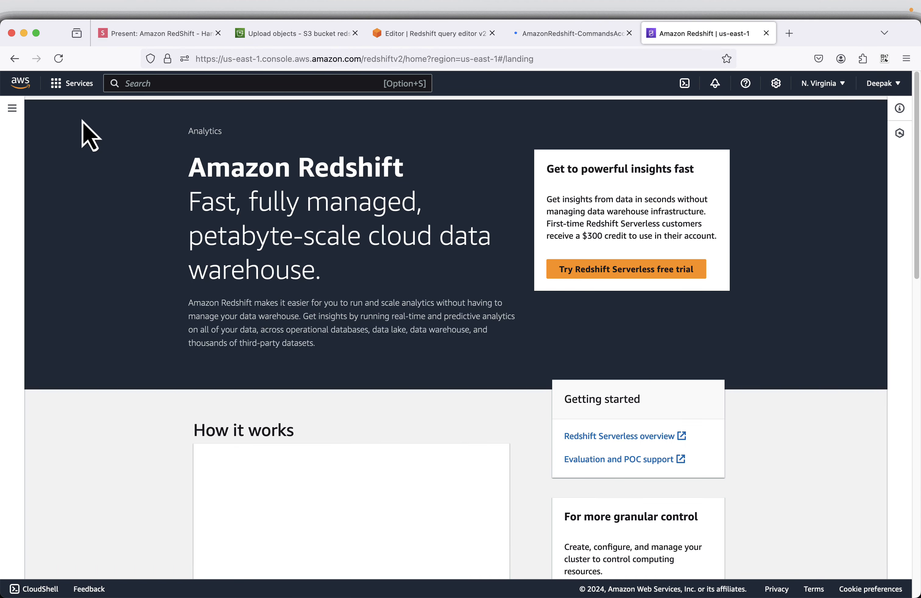
left_click(12, 108)
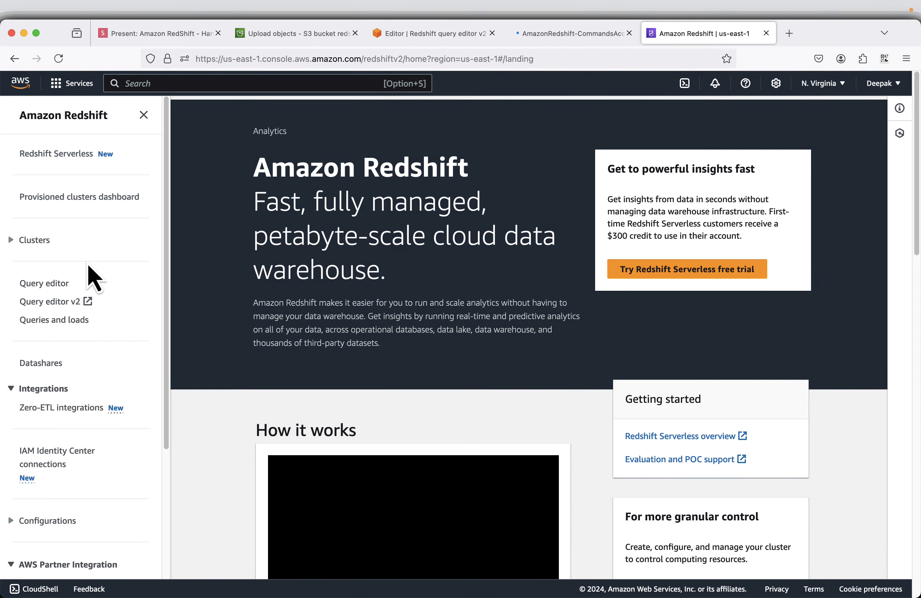
left_click(67, 197)
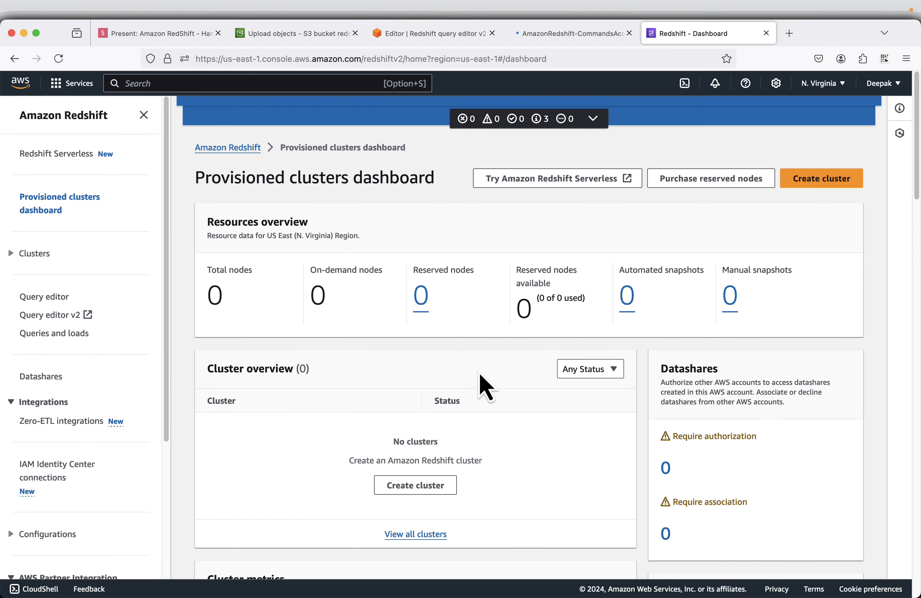
Open the details of redshift-demo-cluster from the full cluster list and copy its JDBC URL.
left_click(406, 535)
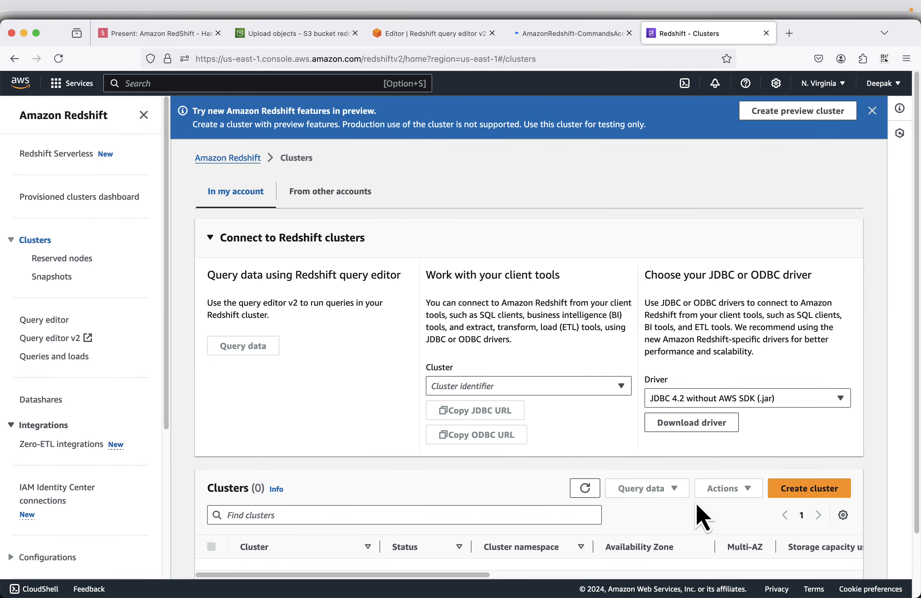
scroll(703, 519, "down", 3)
left_click(587, 420)
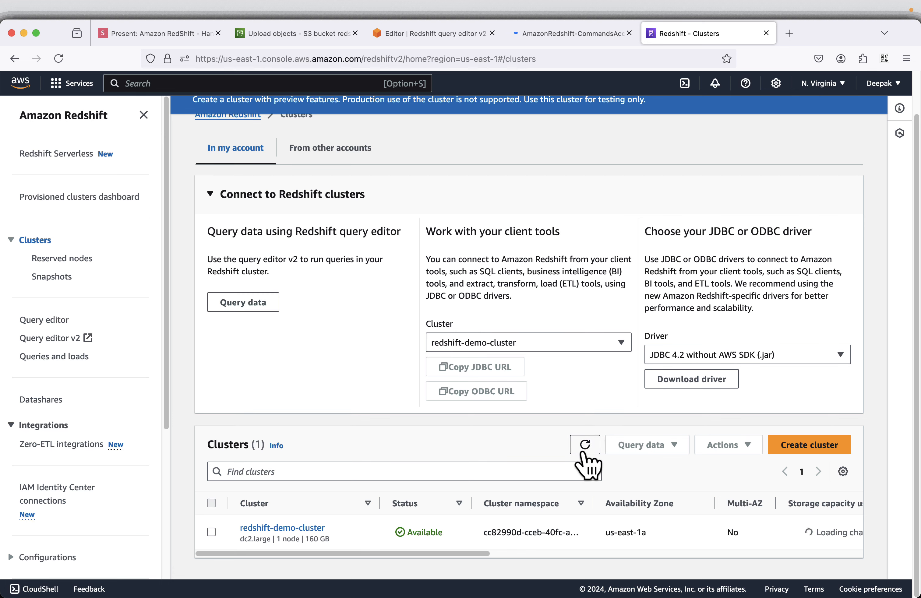
left_click(278, 530)
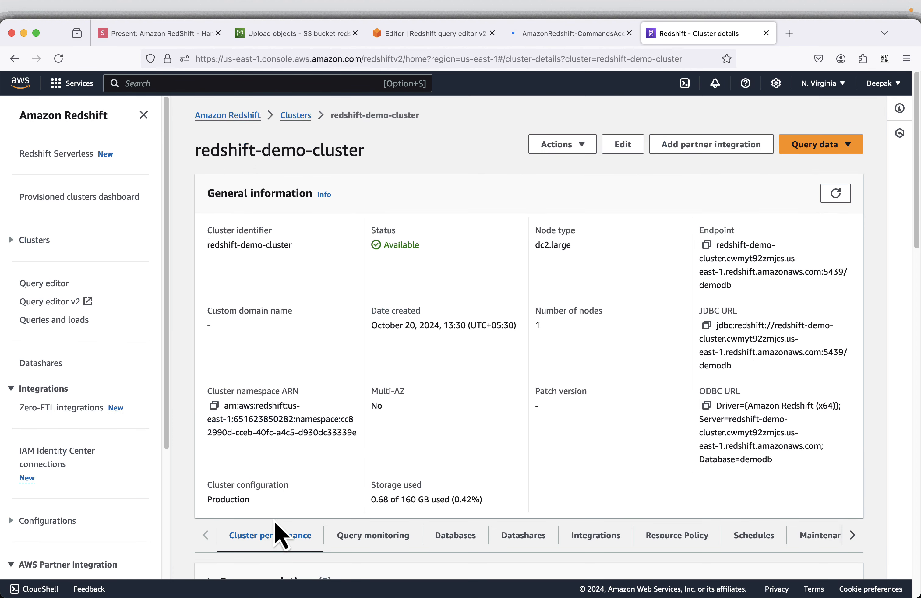
left_click(144, 114)
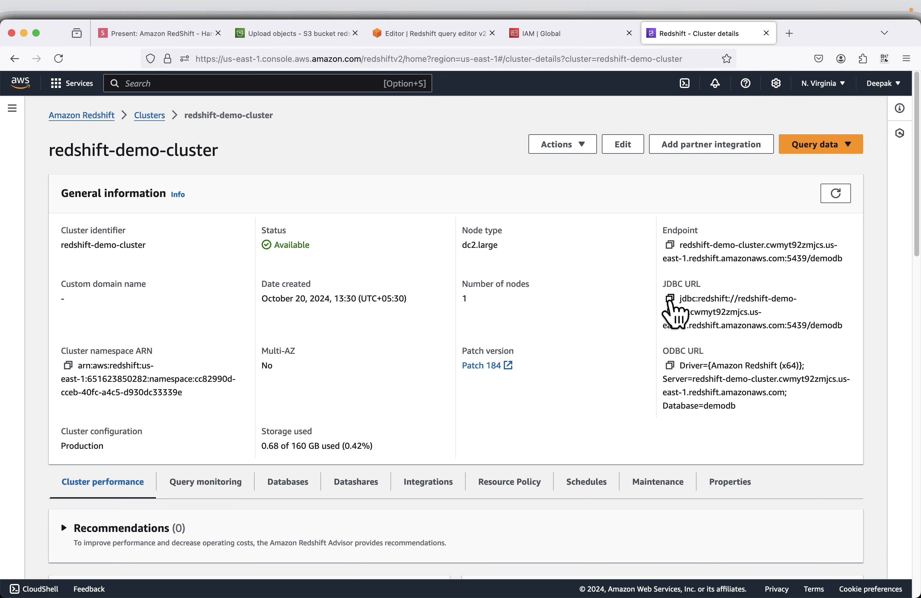
left_click(670, 299)
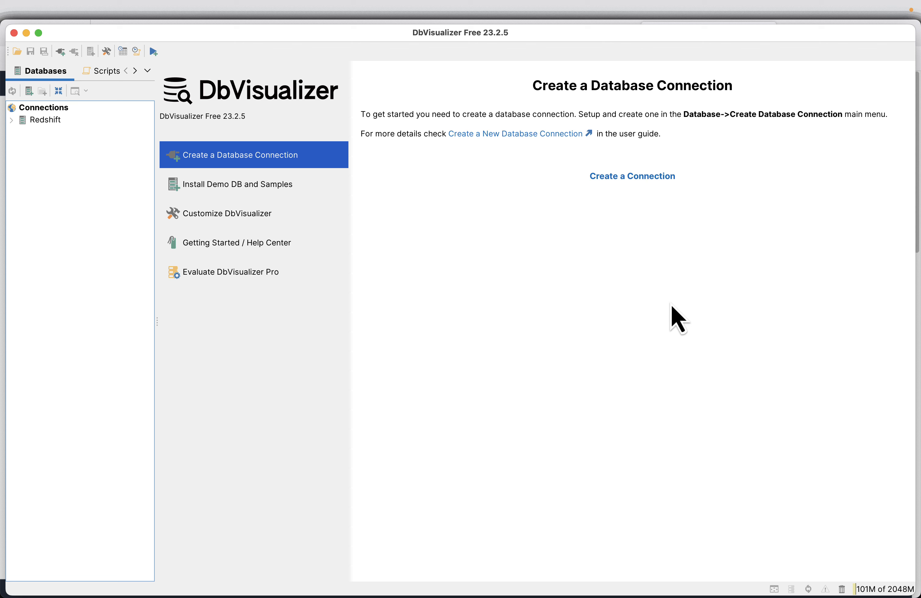
left_click(47, 121)
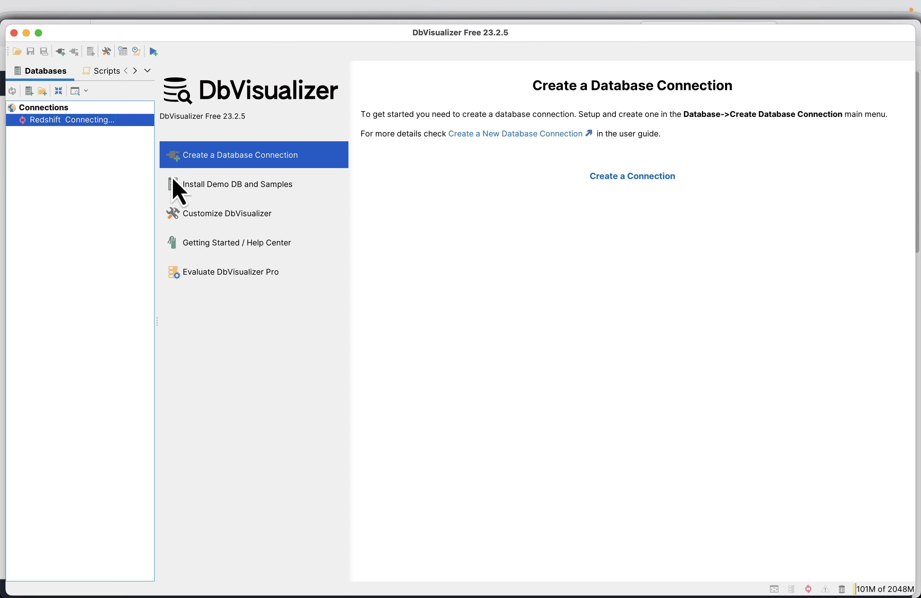
right_click(85, 129)
left_click(62, 155)
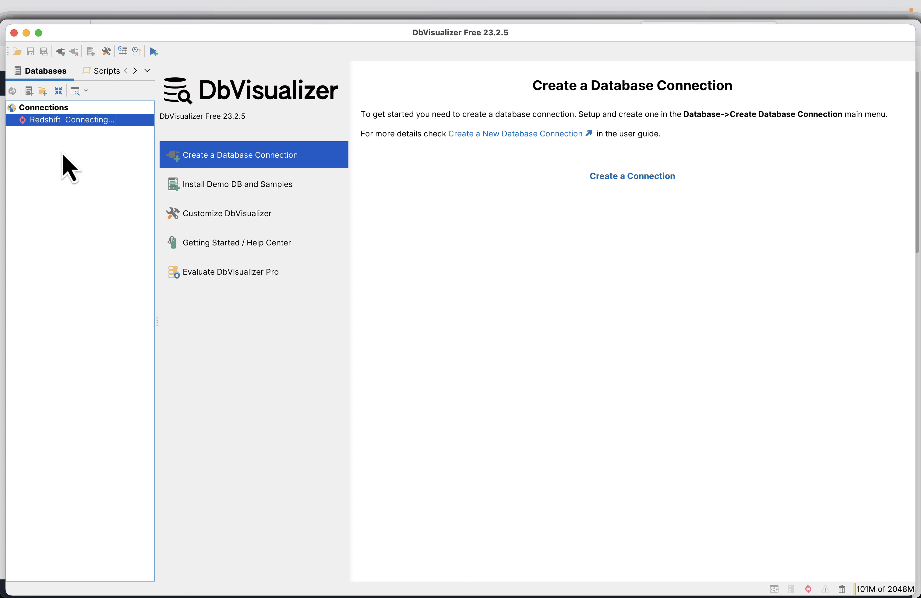
right_click(71, 120)
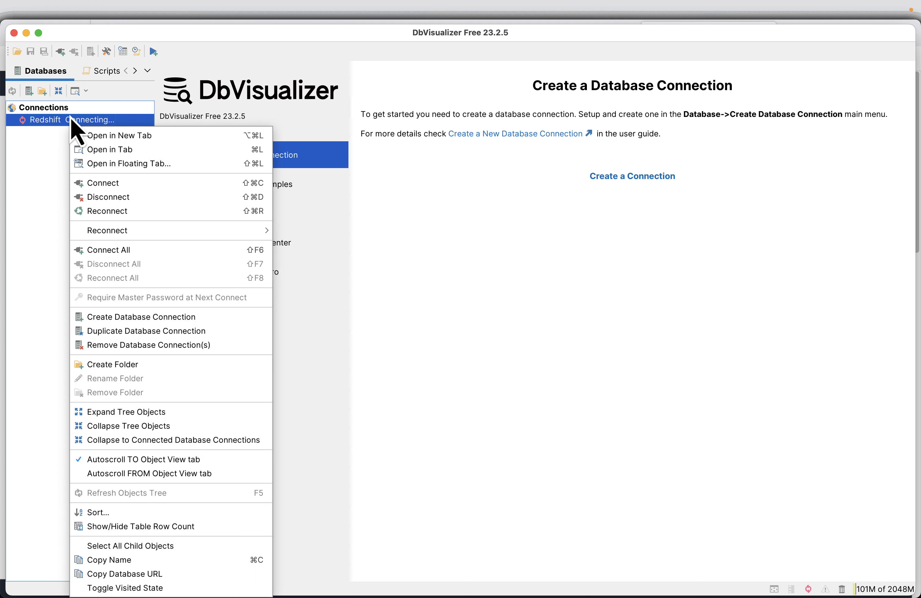
left_click(114, 198)
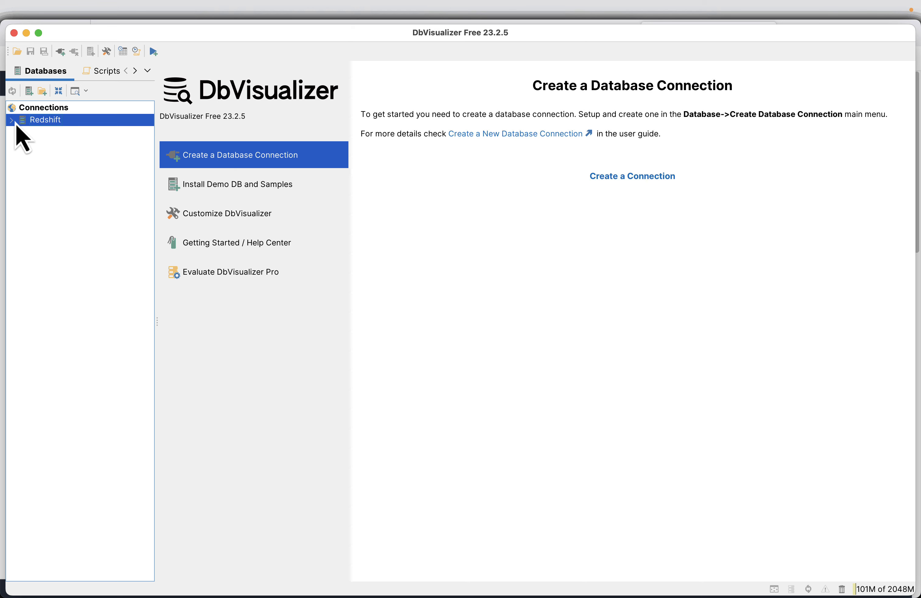
Open the Redshift connection's settings, replace its Database URL with the copied JDBC URL and try to connect.
right_click(52, 125)
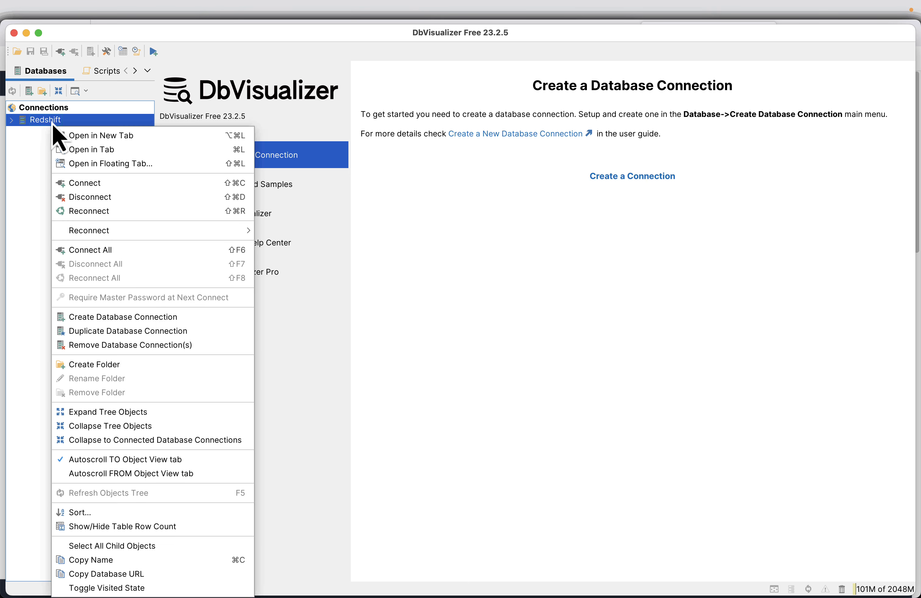
left_click(66, 147)
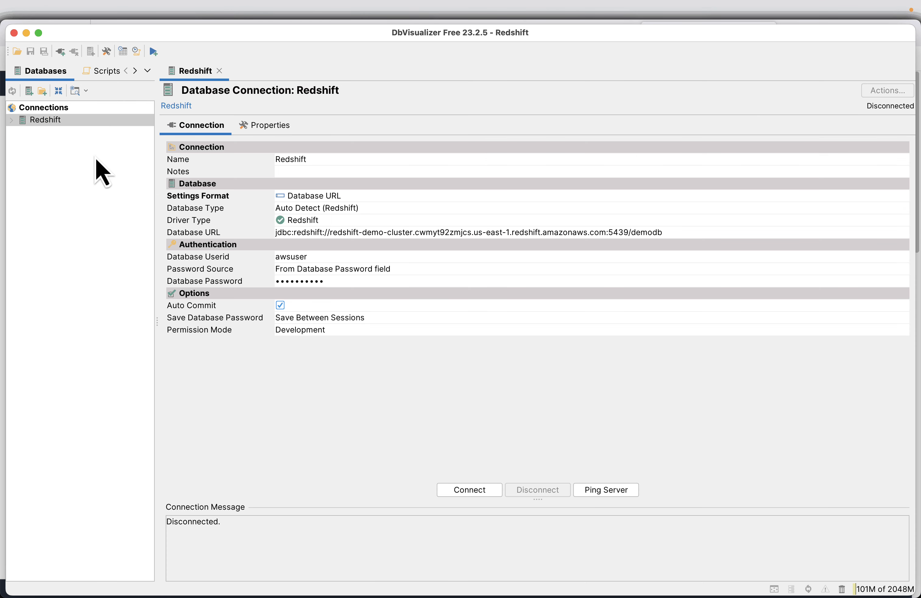
left_click(726, 232)
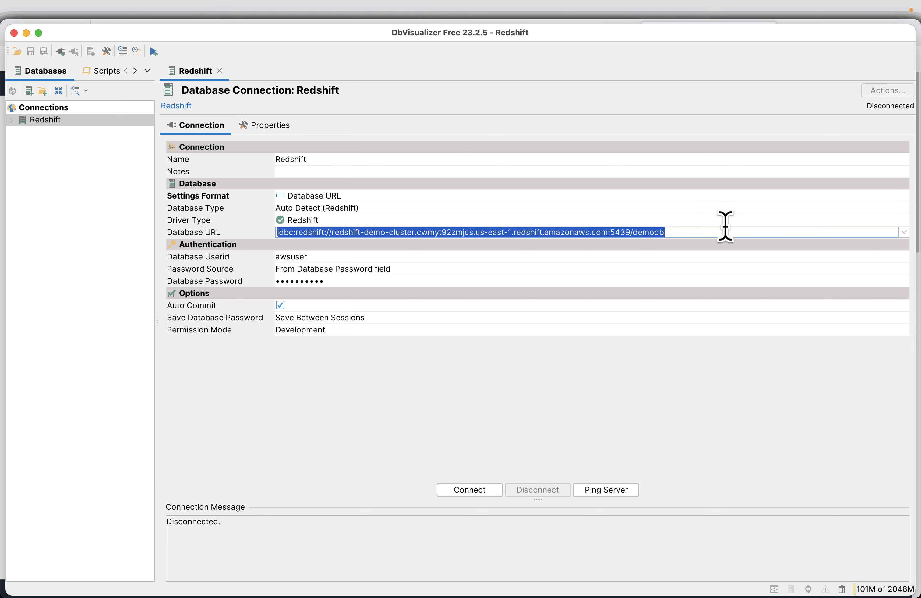
key("BackSpace")
key("super+v")
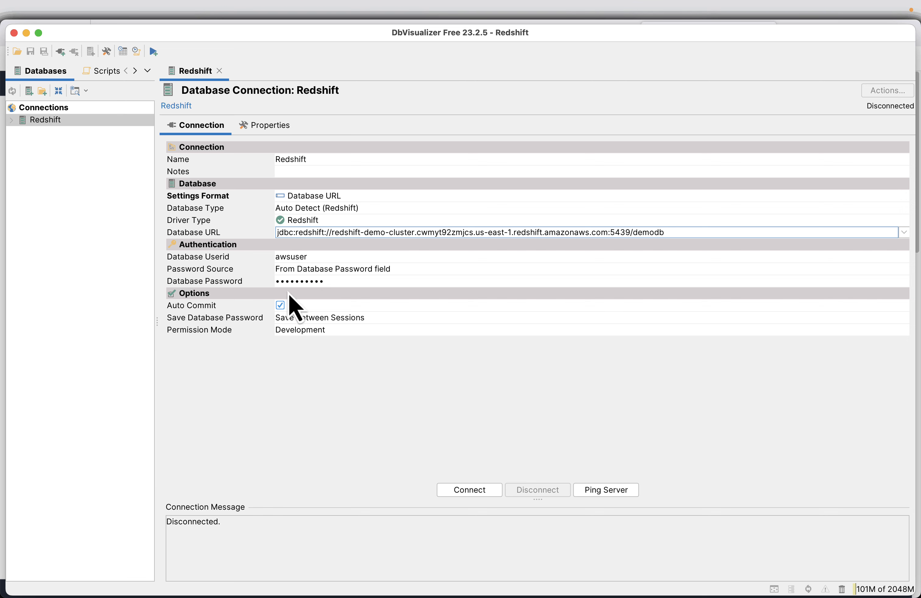
left_click(455, 492)
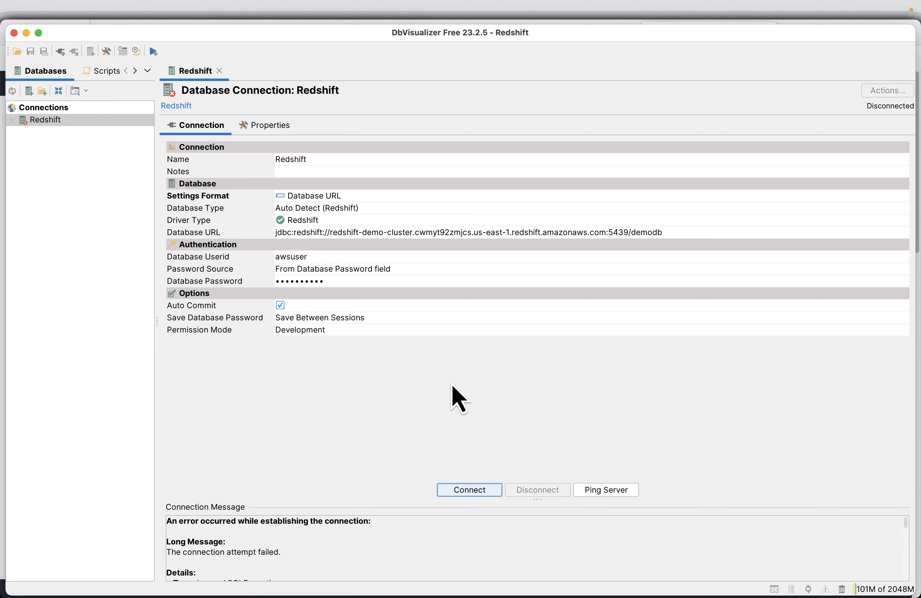
Switch to the Amazon Redshift console and open the VPC security group from the cluster's network and security settings.
key("super+Tab")
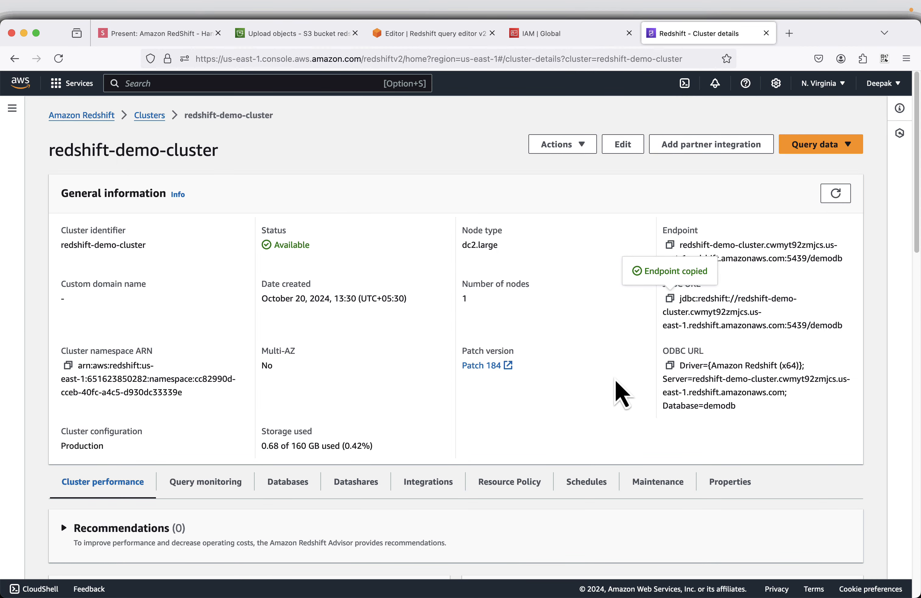
scroll(616, 382, "down", 2)
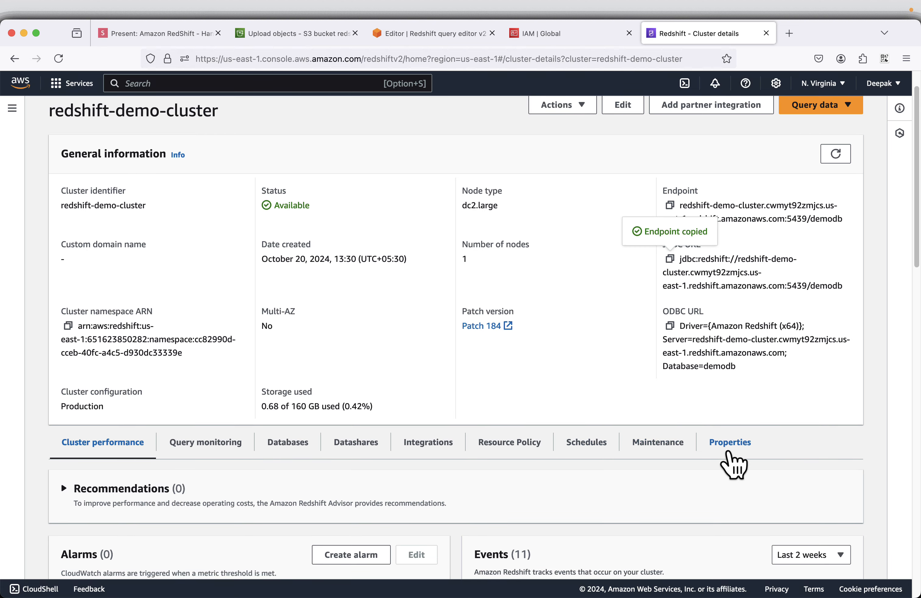
left_click(728, 452)
scroll(565, 397, "down", 5)
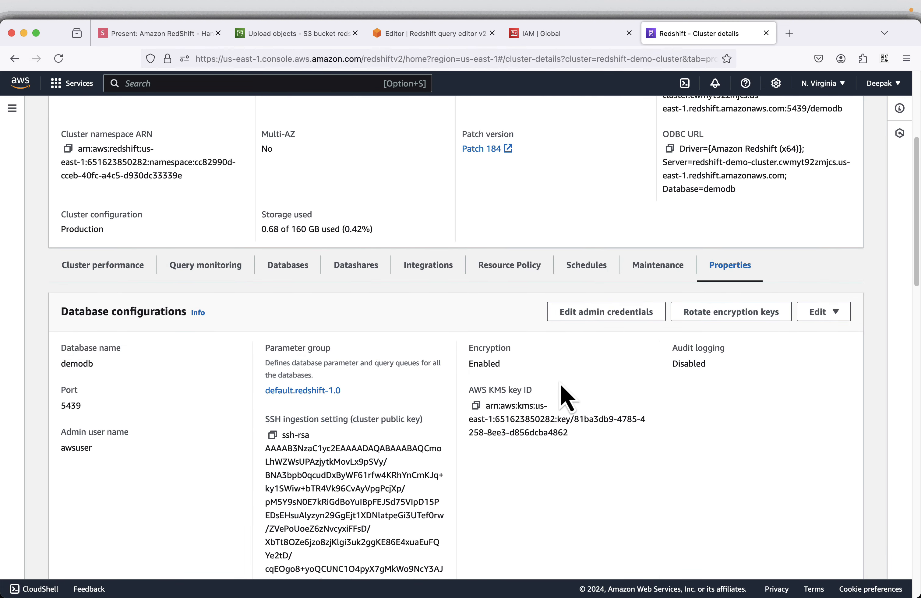
scroll(407, 404, "down", 7)
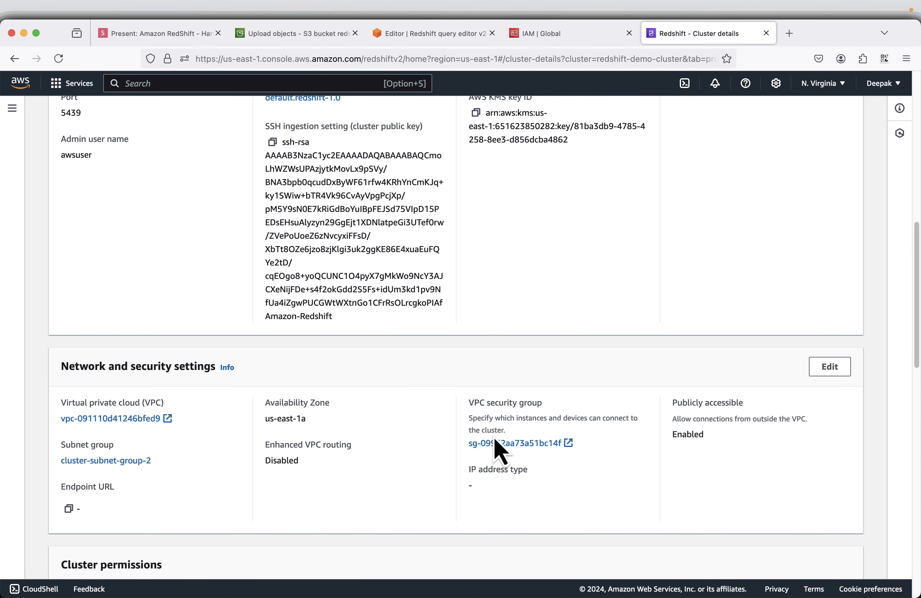
left_click(548, 443)
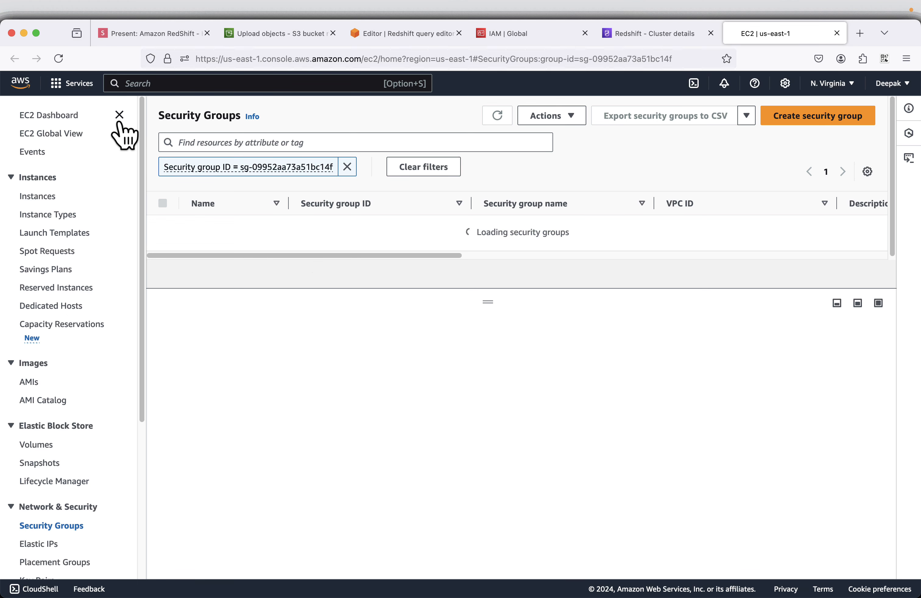
left_click(119, 114)
Add an inbound rule to the default security group with type All traffic and source My IP, and save the rules.
left_click(41, 228)
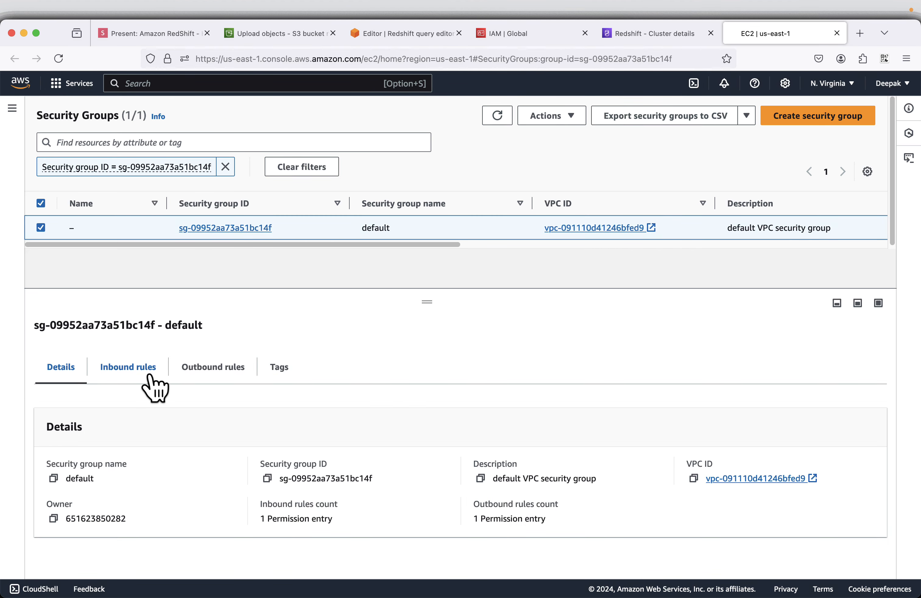
left_click(148, 376)
left_click(810, 429)
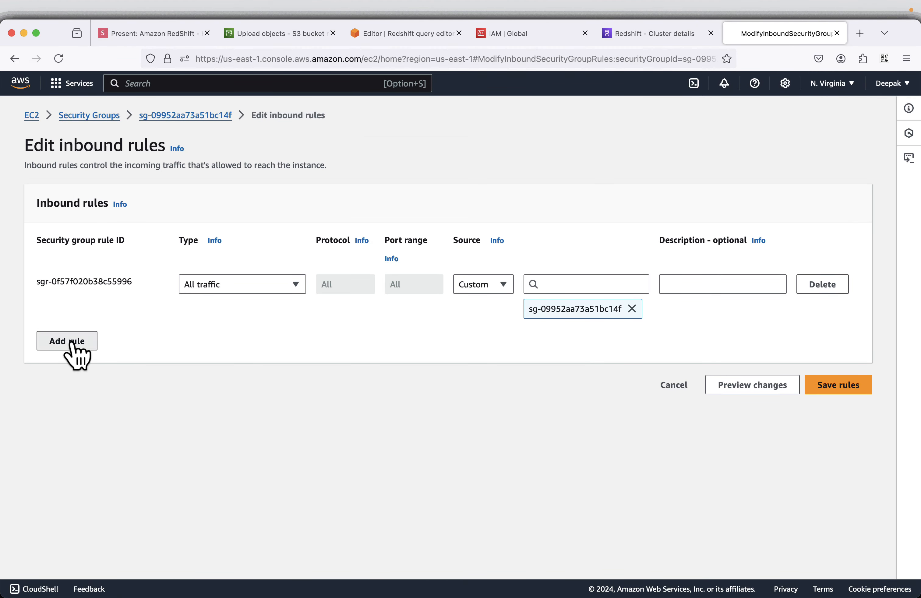
left_click(67, 341)
left_click(231, 334)
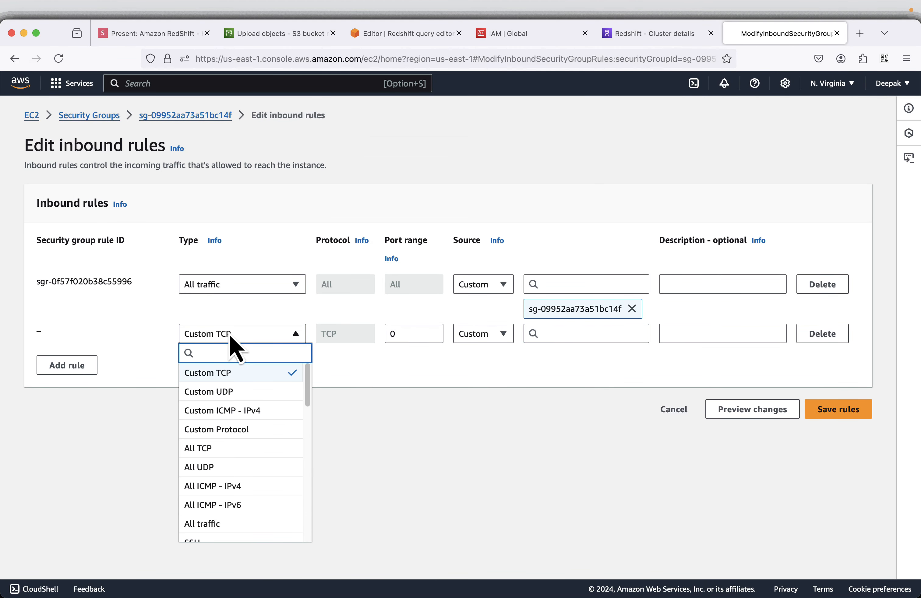
type("all tr")
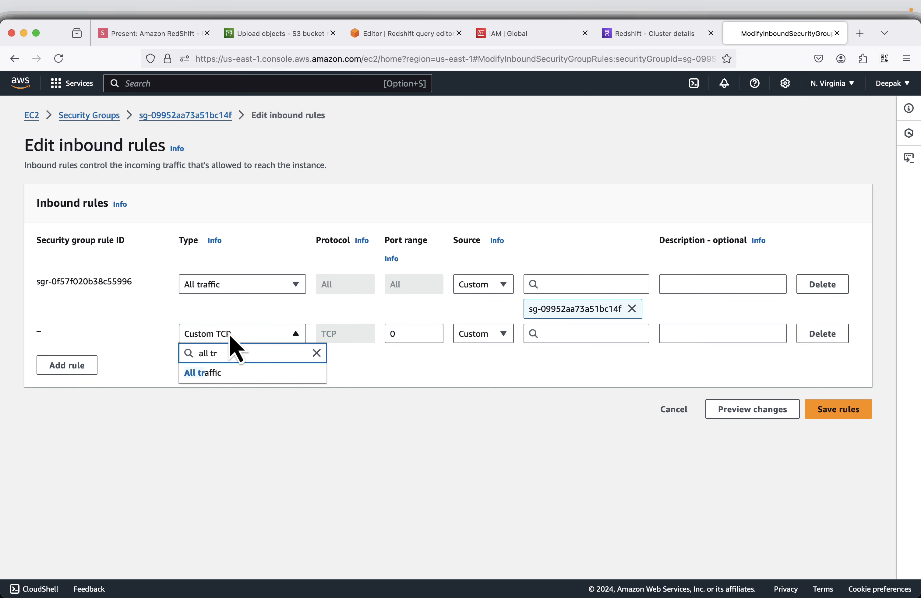
left_click(229, 373)
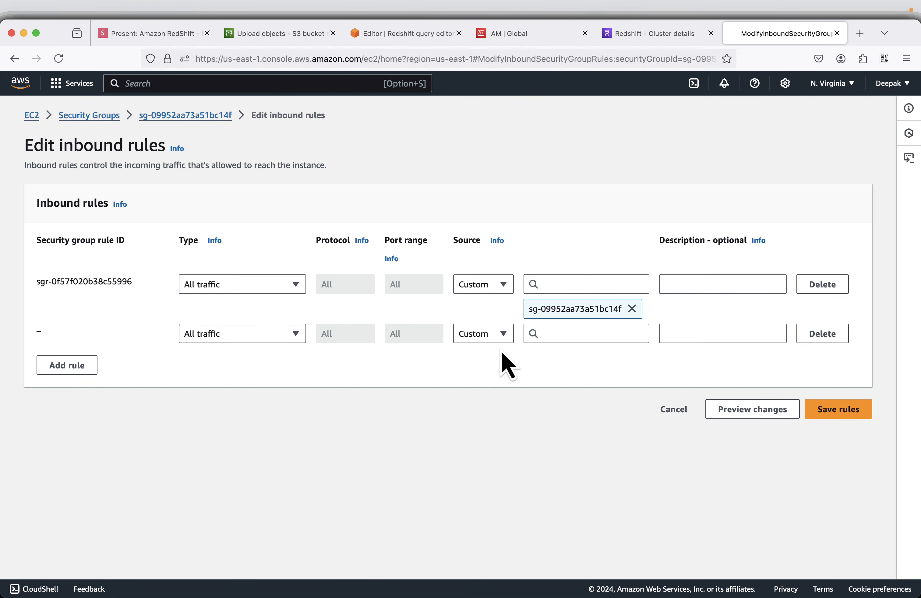
left_click(472, 336)
left_click(476, 409)
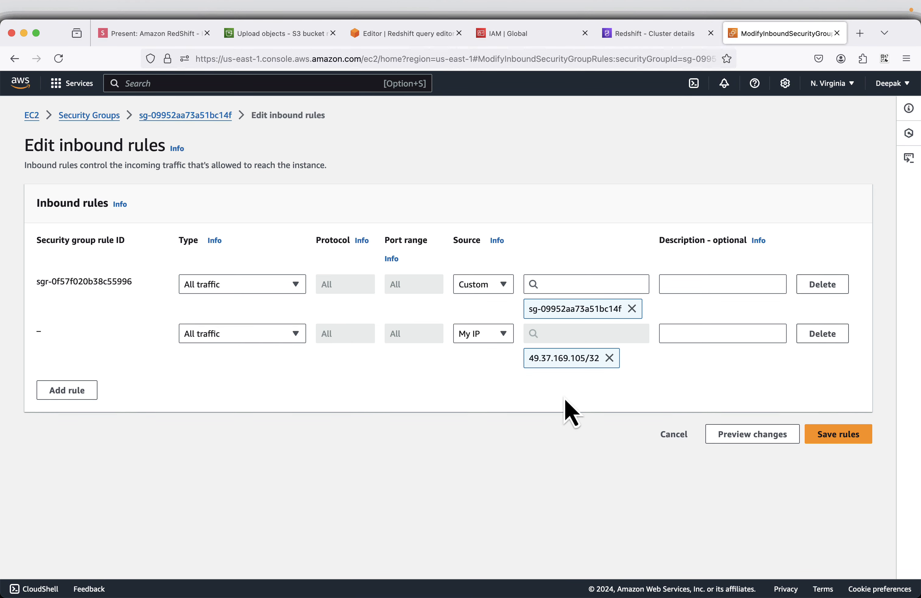
left_click(854, 433)
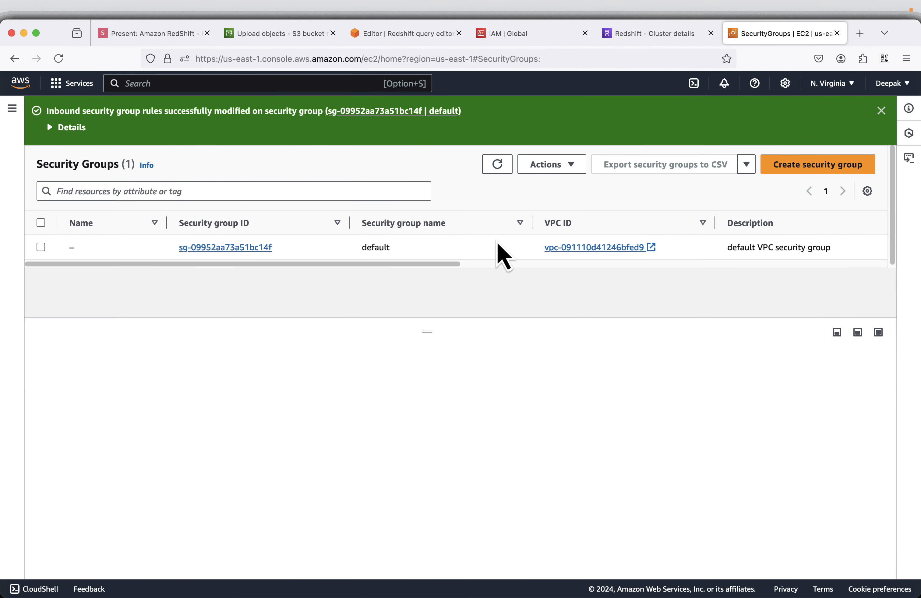
Switch to DbVisualizer, connect to Redshift with the existing settings and expand the connection's Databases list.
key("super+Tab")
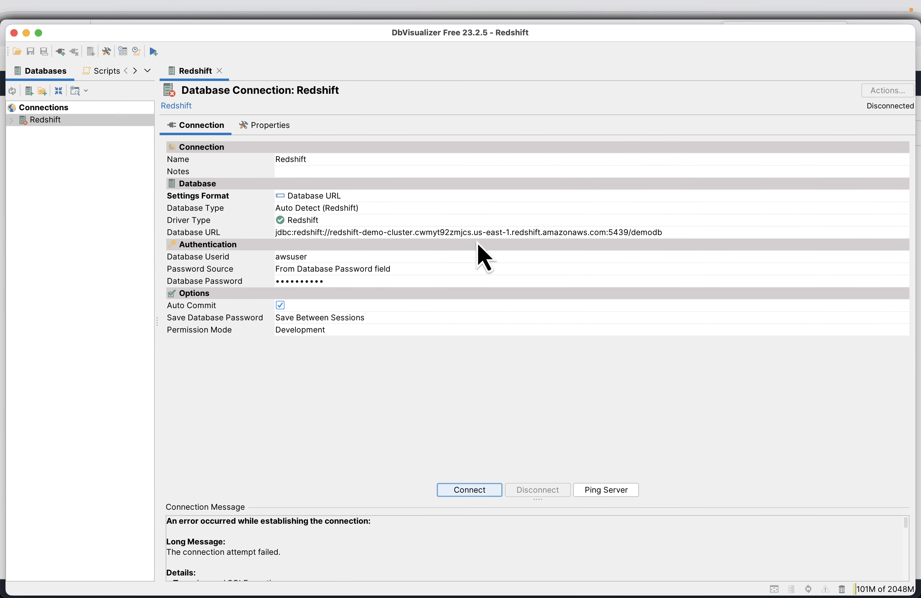
left_click(458, 490)
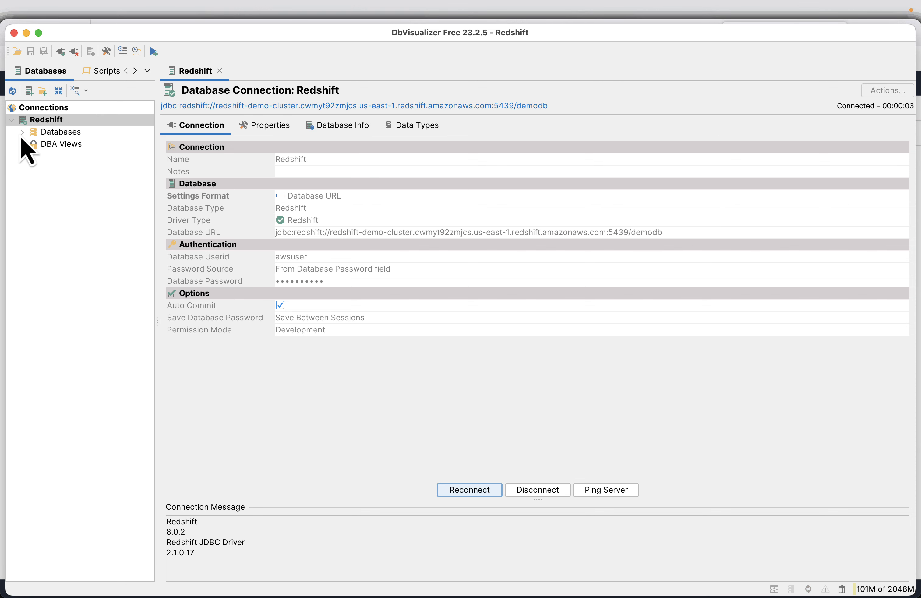
left_click(21, 135)
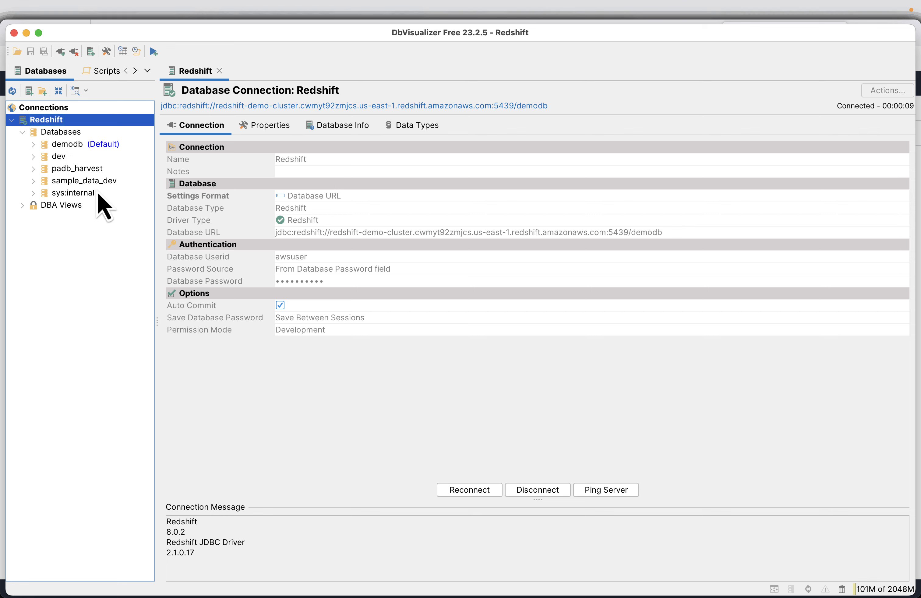
Switch to the presentation in the browser and advance to the Delete Redshift Cluster slide.
key("super+Tab")
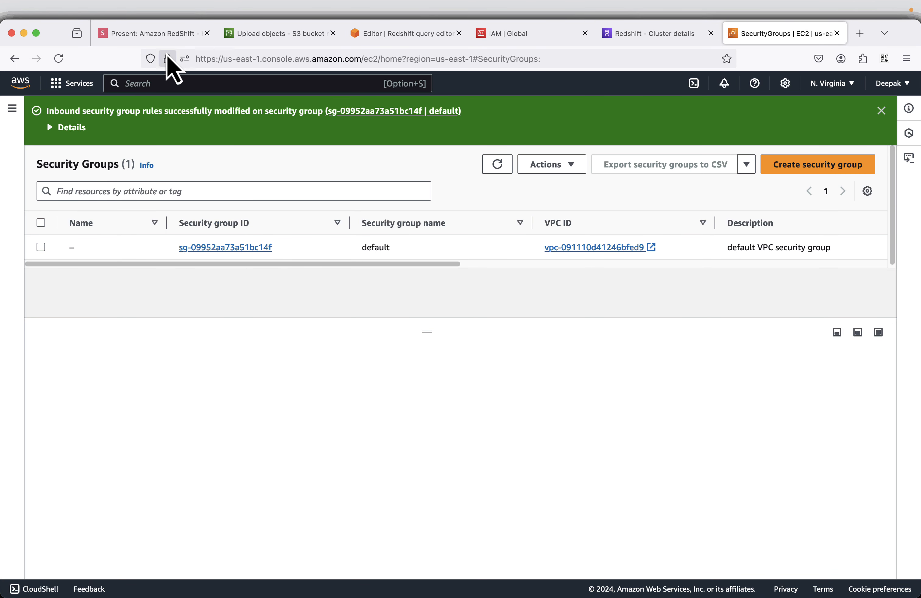
left_click(168, 39)
left_click(902, 575)
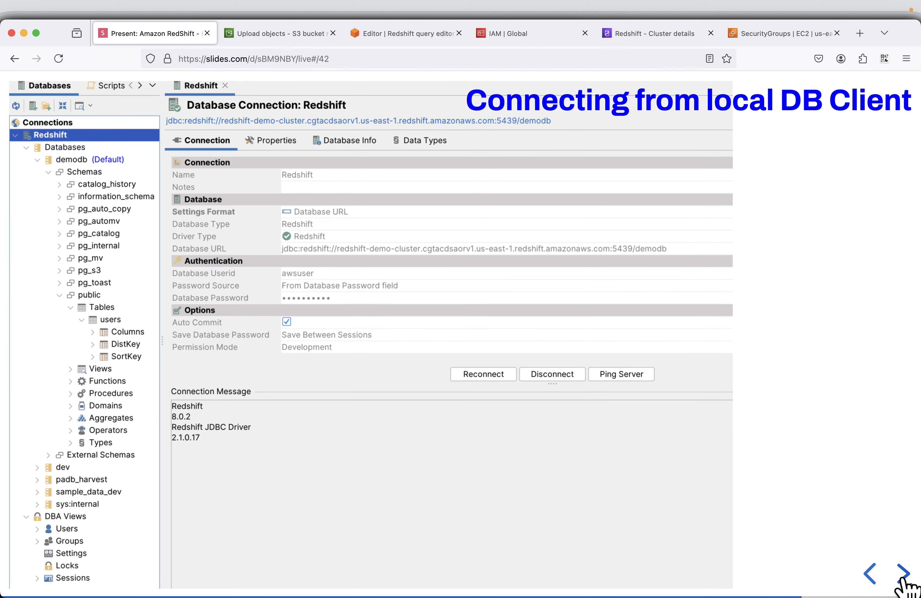
left_click(903, 575)
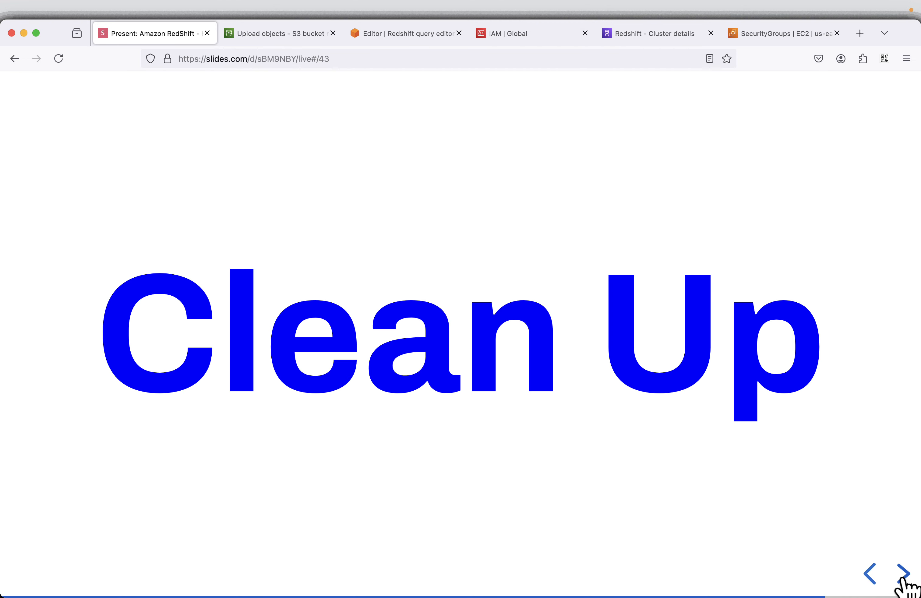
left_click(902, 576)
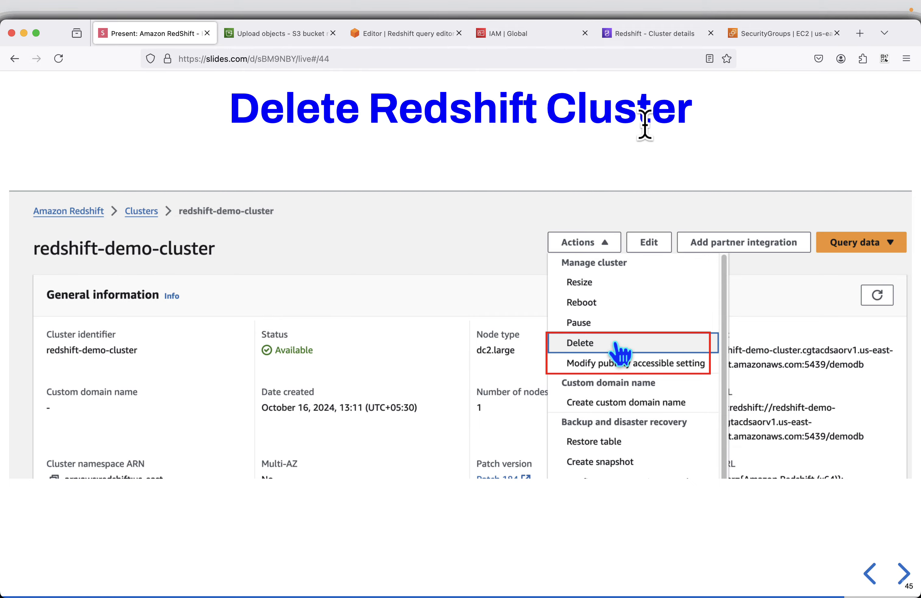
Switch to the Amazon Redshift console and delete redshift-demo-cluster without creating a final snapshot, confirming with "delete".
left_click(677, 35)
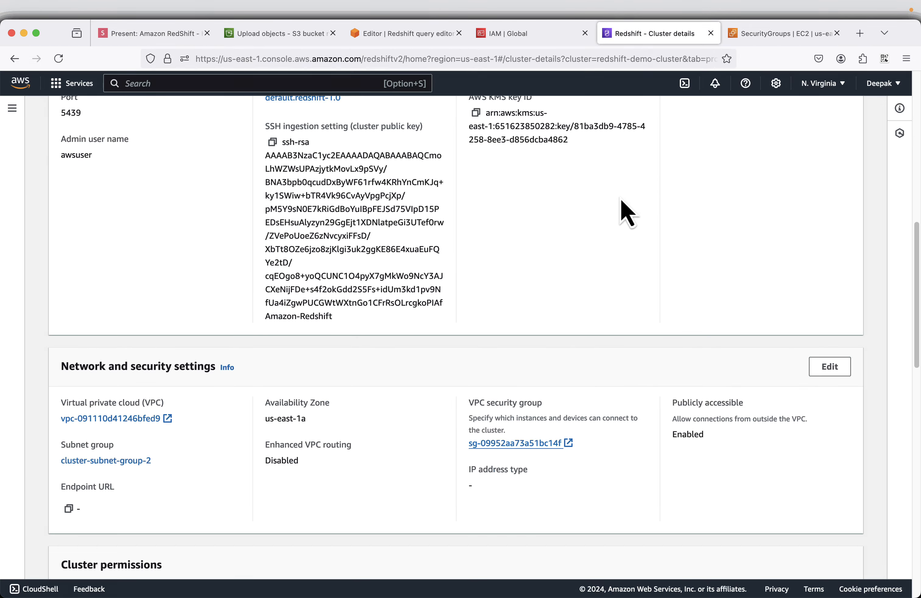
scroll(606, 272, "up", 10)
left_click(542, 147)
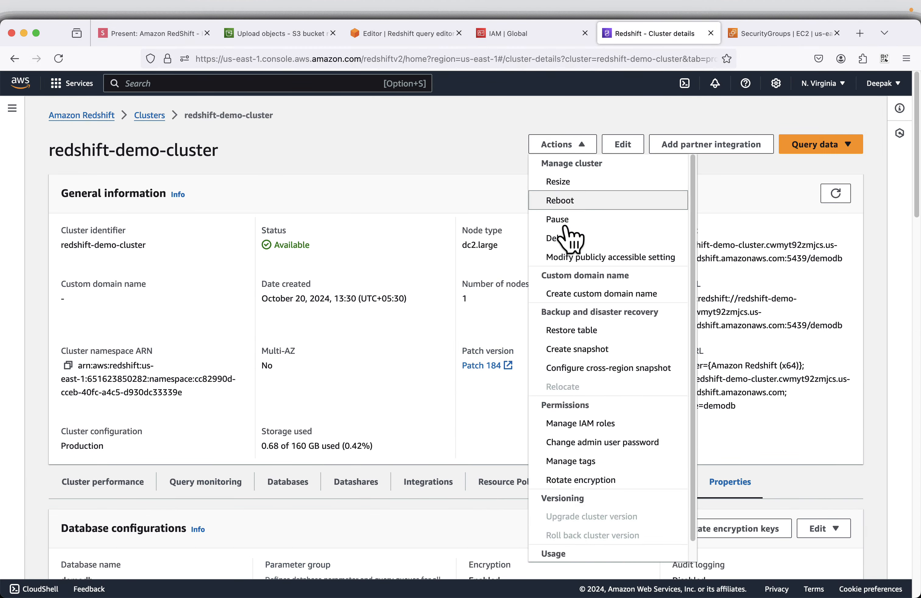
left_click(562, 240)
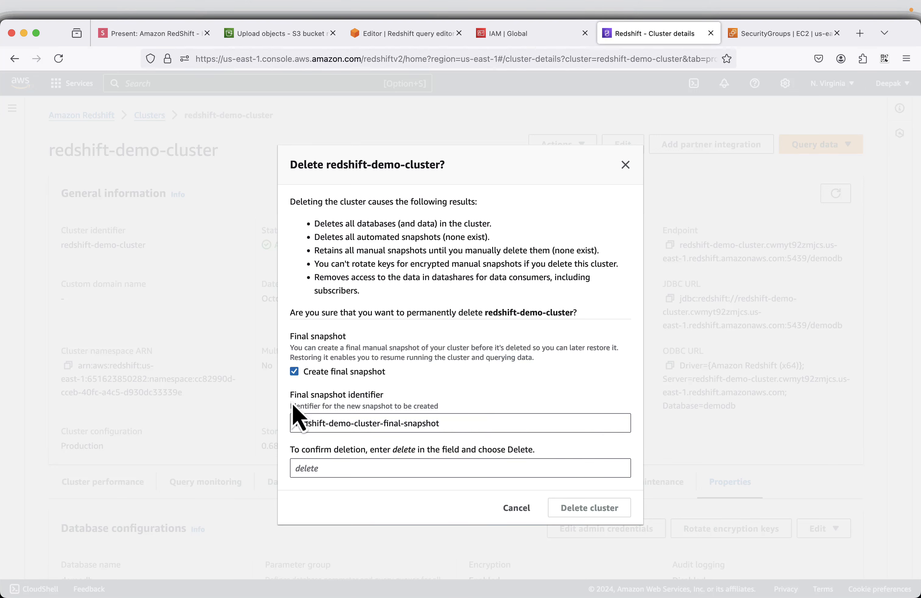
left_click(318, 376)
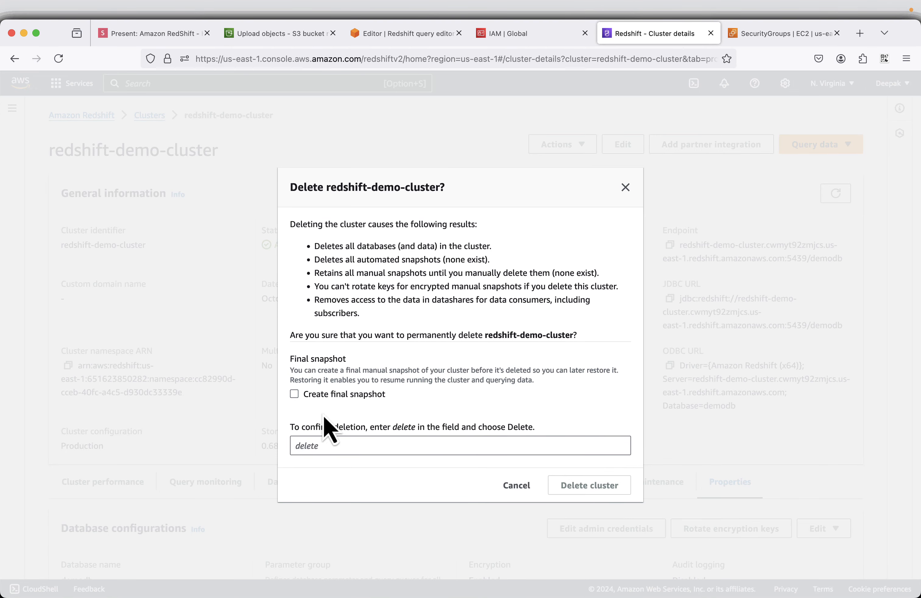
left_click(342, 443)
type("delete")
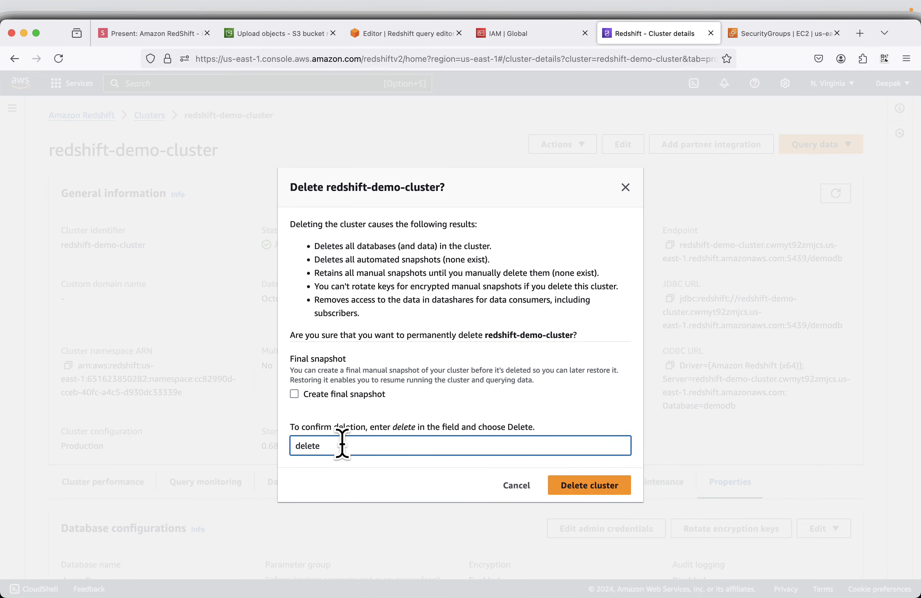
left_click(600, 490)
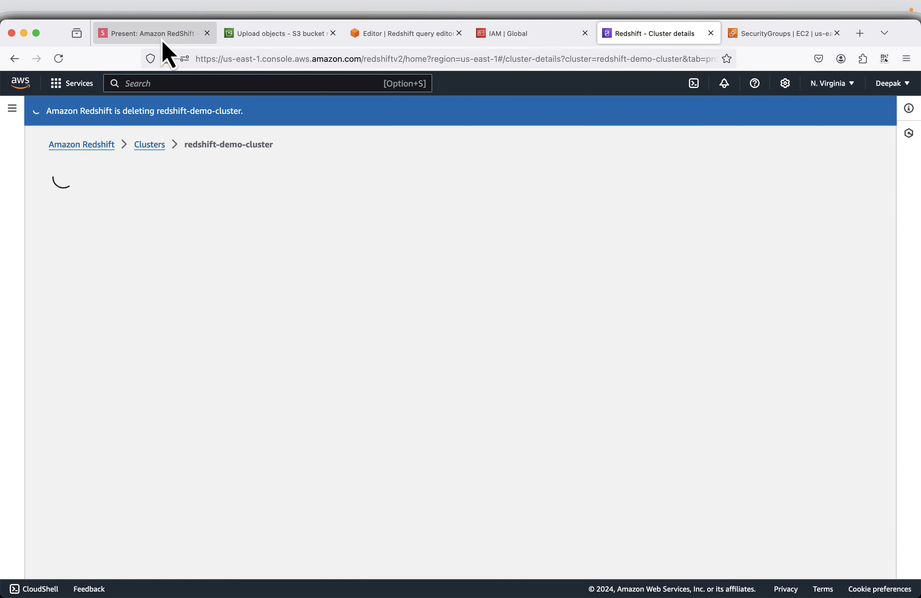
Switch back to the presentation and advance to the second Delete Role slide.
mouse_move(163, 43)
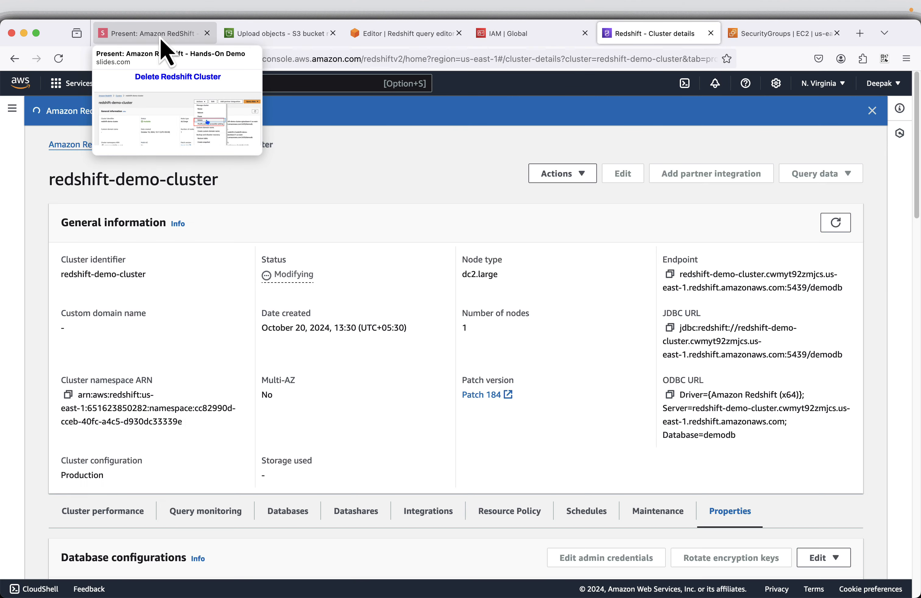
left_click(161, 39)
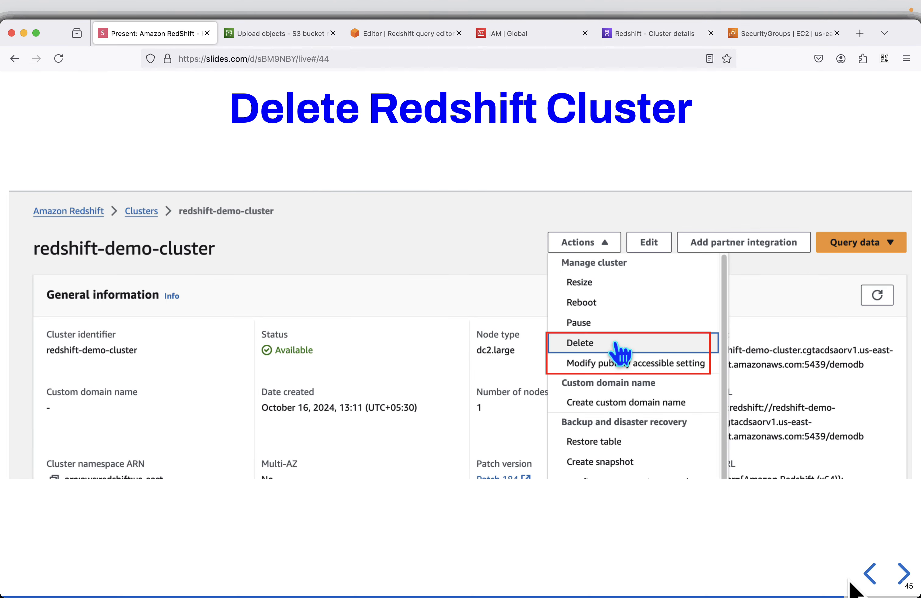
left_click(899, 578)
left_click(898, 579)
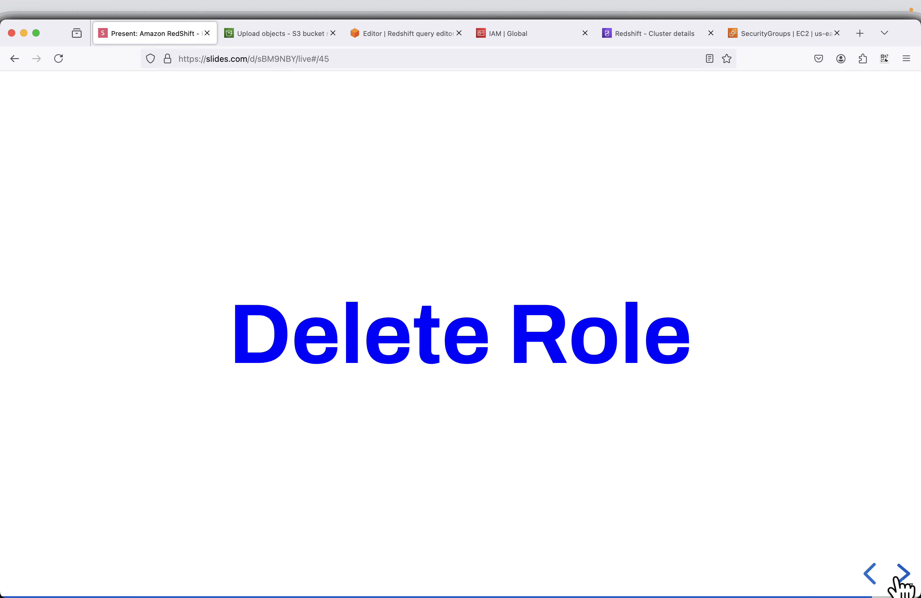
left_click(895, 578)
Switch to the IAM console and delete the role AmazonRedshift-CommandsAccessRole-20241020T132653, confirming with its full name.
left_click(528, 35)
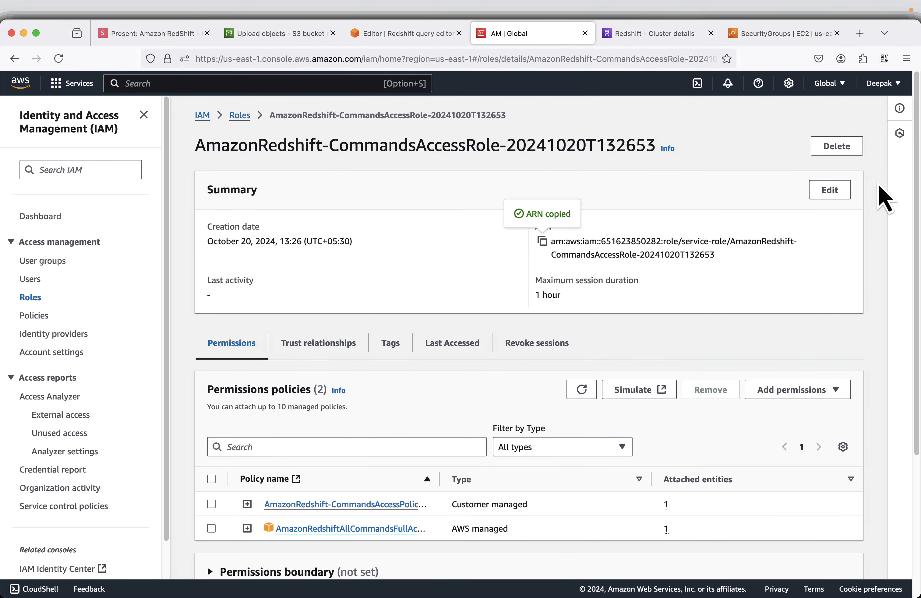
left_click(846, 150)
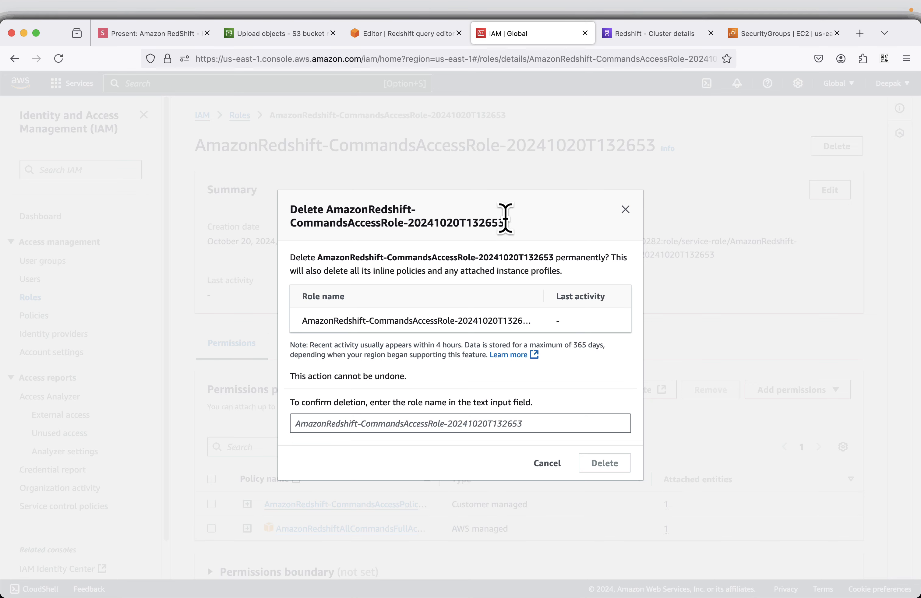
left_click_drag(505, 218, 344, 209)
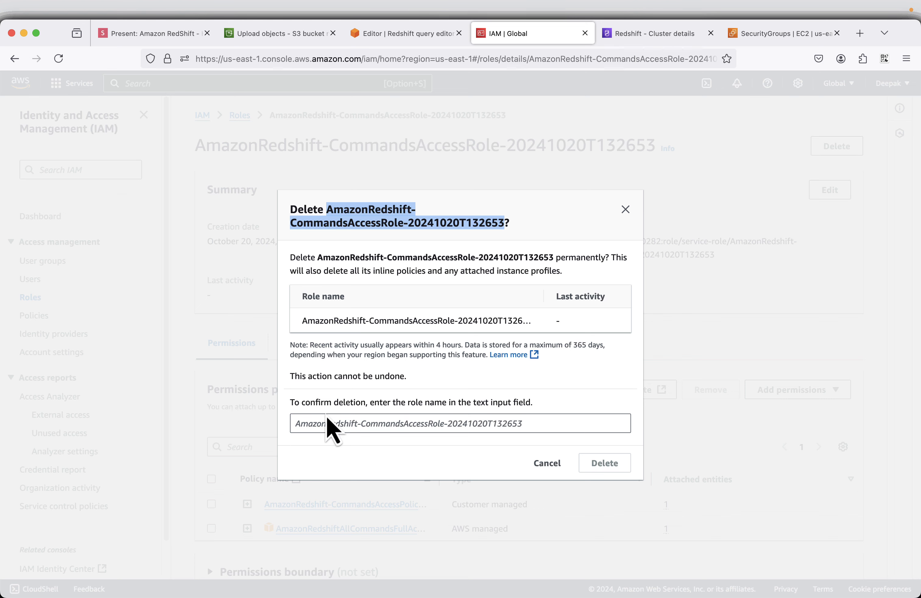
left_click(324, 423)
type("AmazonRedshift-CommandsAccessRole-20241020T132653")
left_click(594, 474)
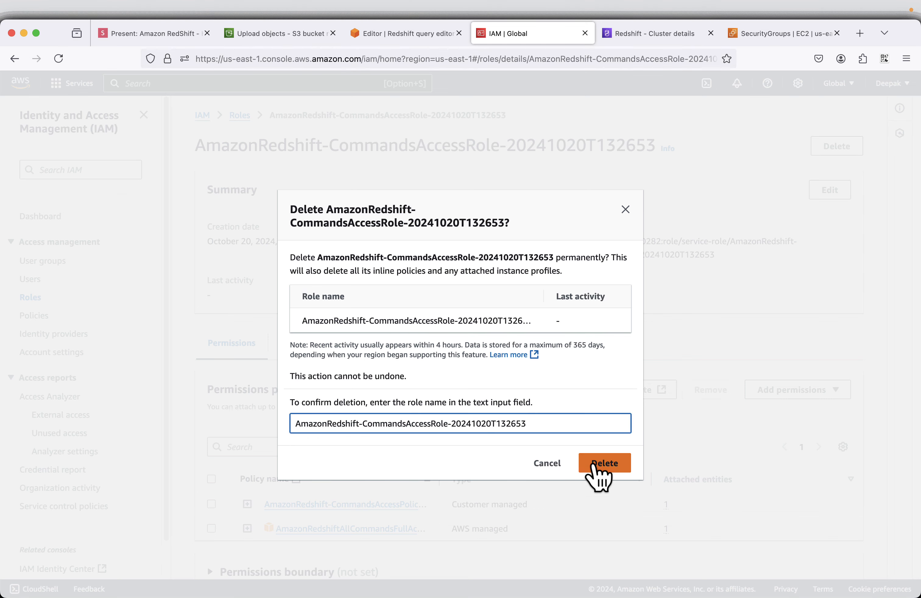
Advance the presentation to the Delete S3 Bucket slide, then switch to the S3 console and open the buckets list.
left_click(136, 35)
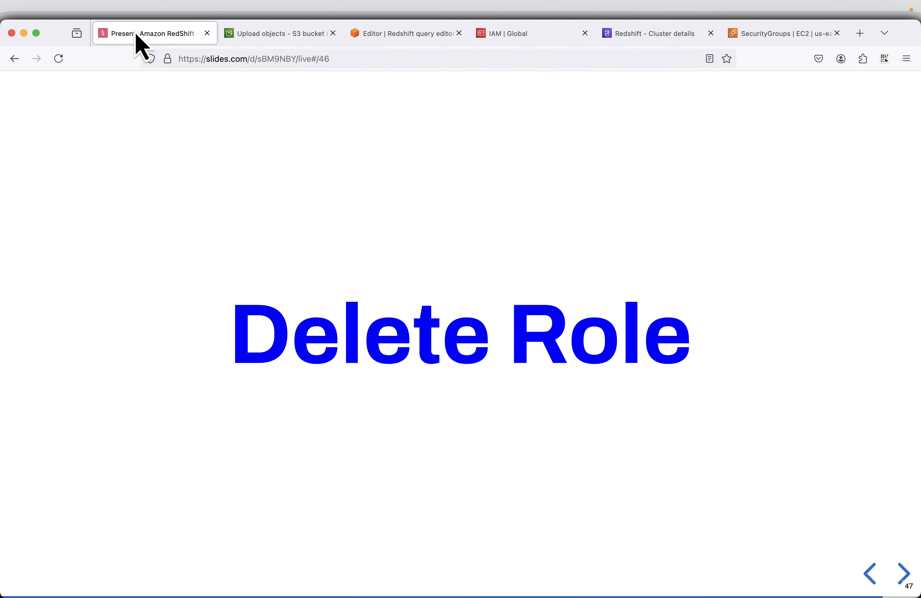
left_click(903, 575)
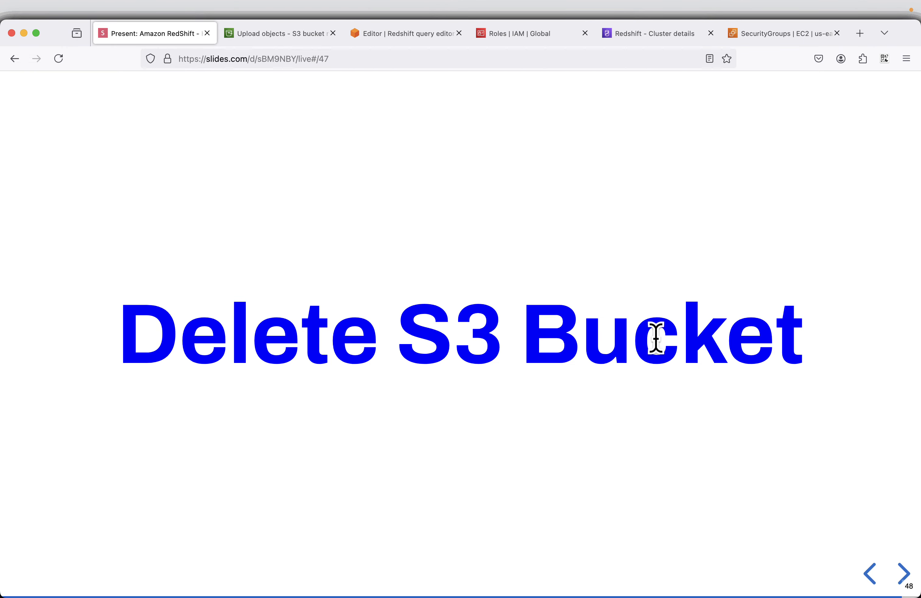
left_click(261, 41)
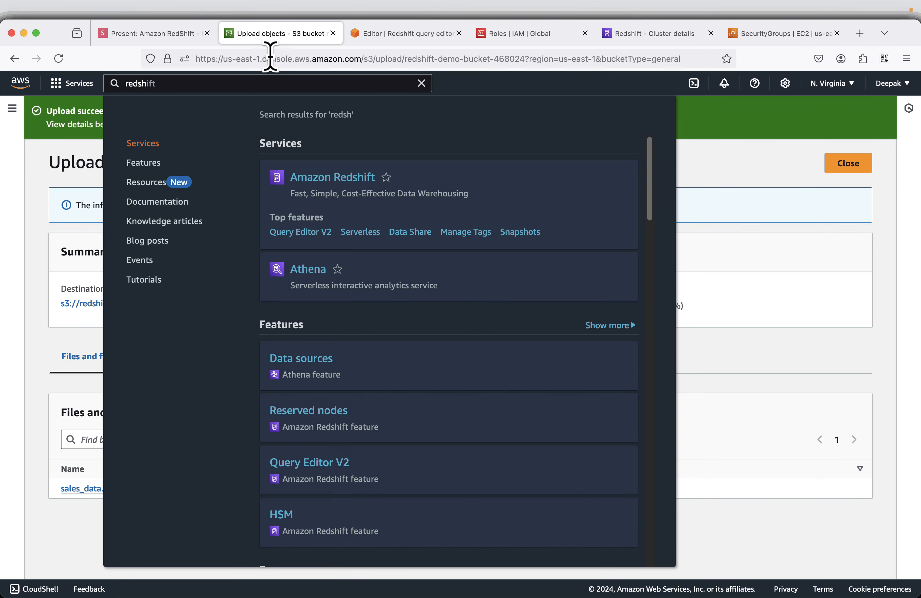
left_click(806, 313)
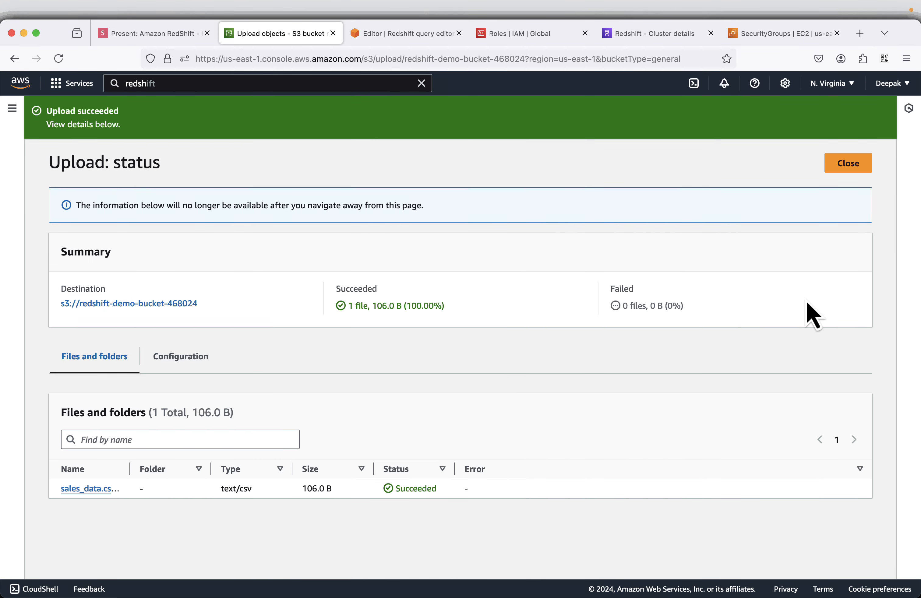
left_click(846, 165)
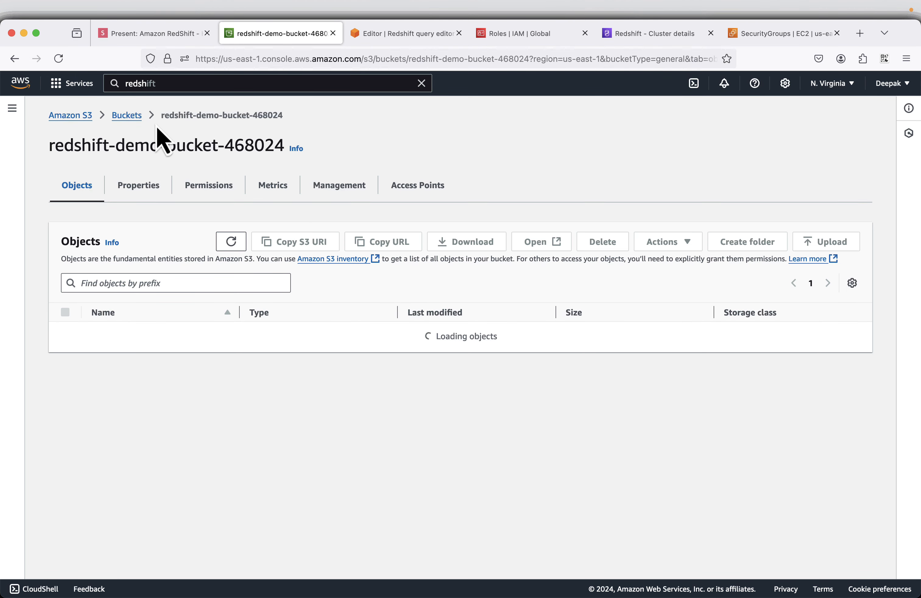
left_click(132, 117)
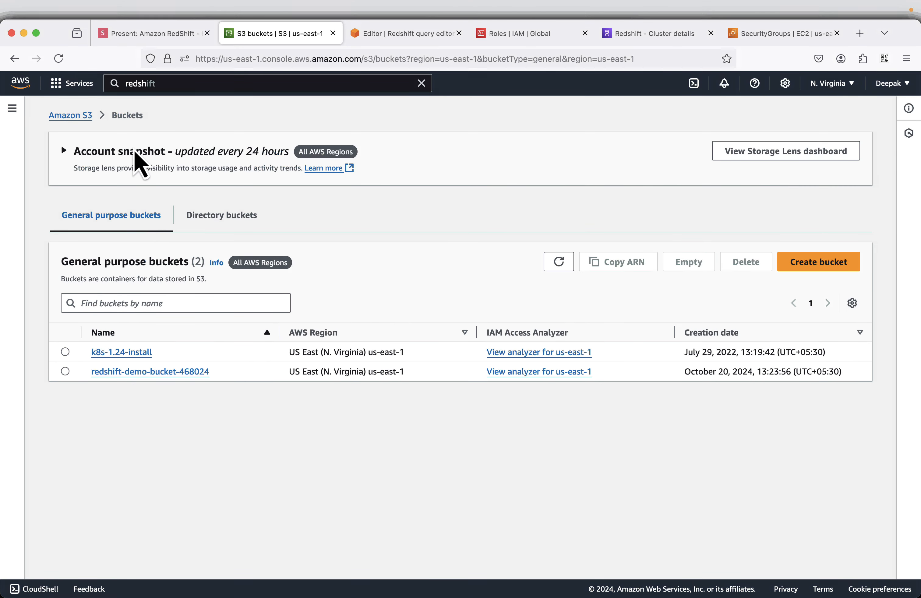
Empty redshift-demo-bucket-468024, confirming with "permanently delete", and return to the buckets list.
left_click(65, 372)
left_click(687, 264)
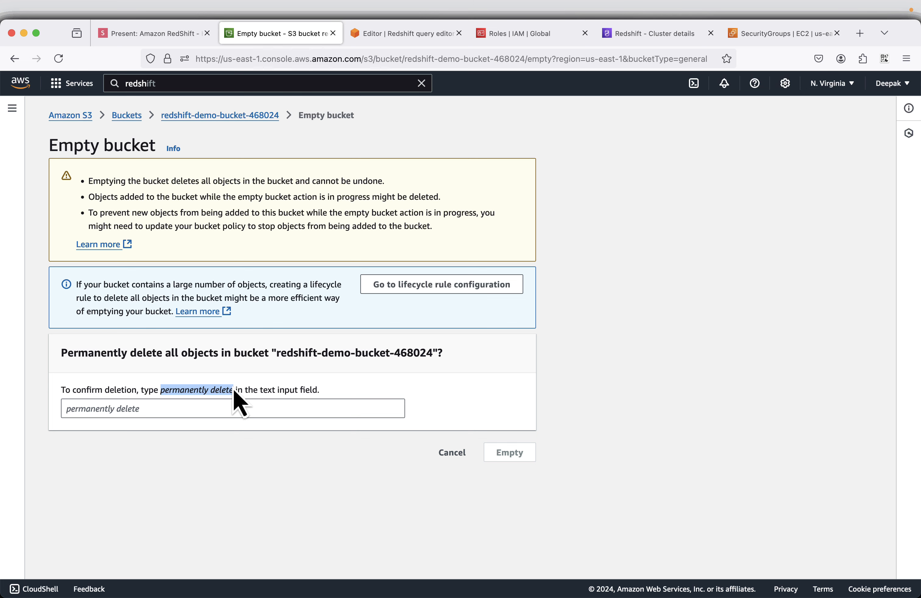
left_click(197, 412)
type("permanently delete")
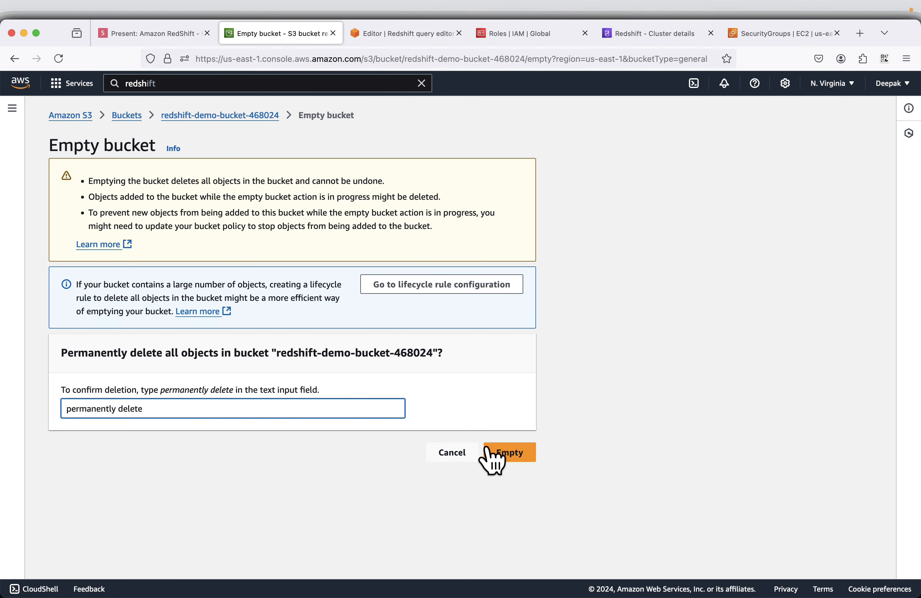
left_click(501, 451)
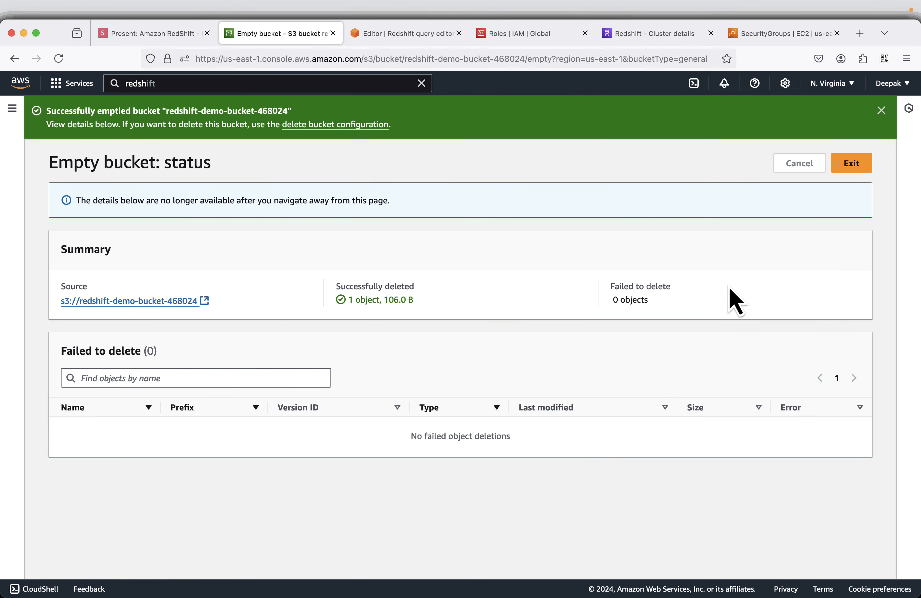
left_click(852, 166)
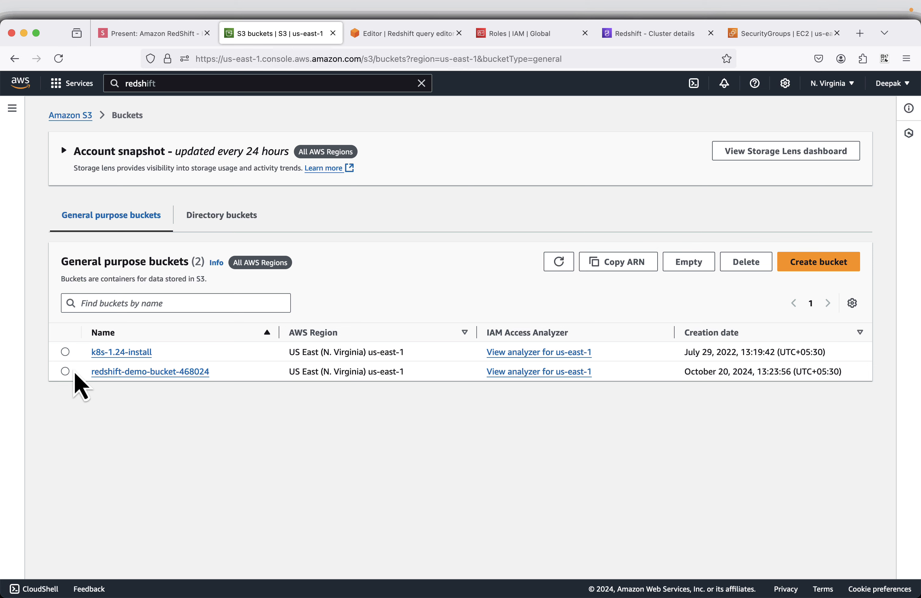
Delete the bucket redshift-demo-bucket-468024, confirming with its copied name.
left_click(66, 372)
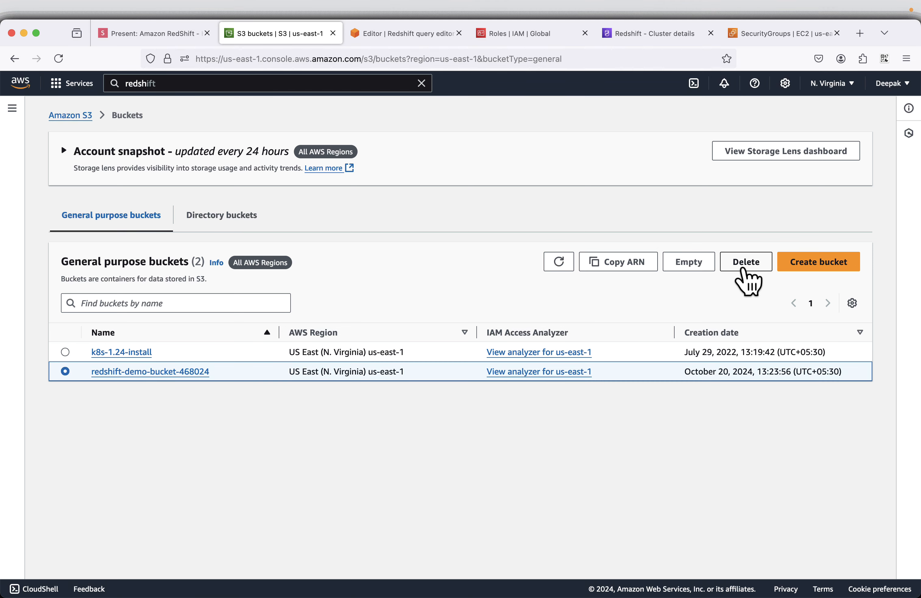
left_click(746, 263)
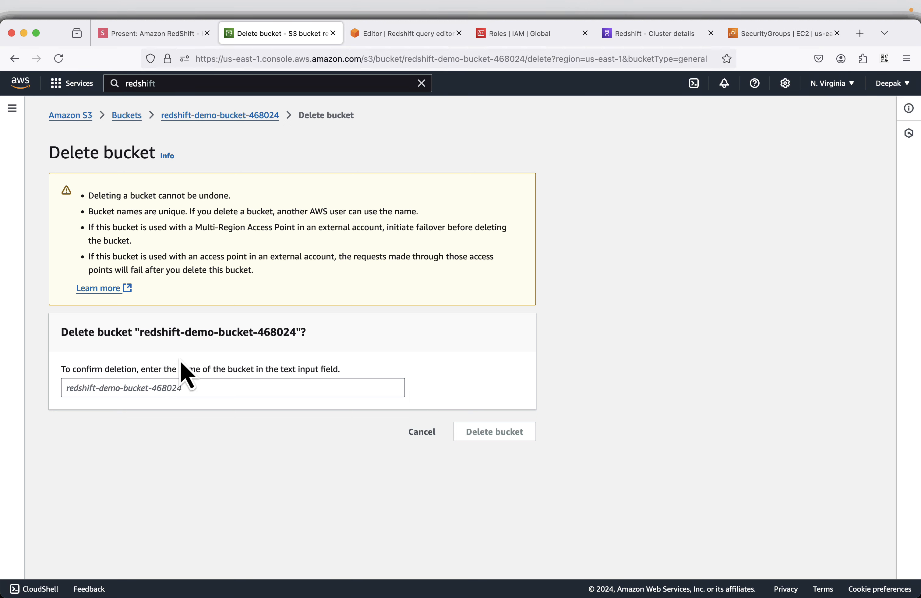
left_click_drag(148, 336, 295, 330)
double_click(153, 333)
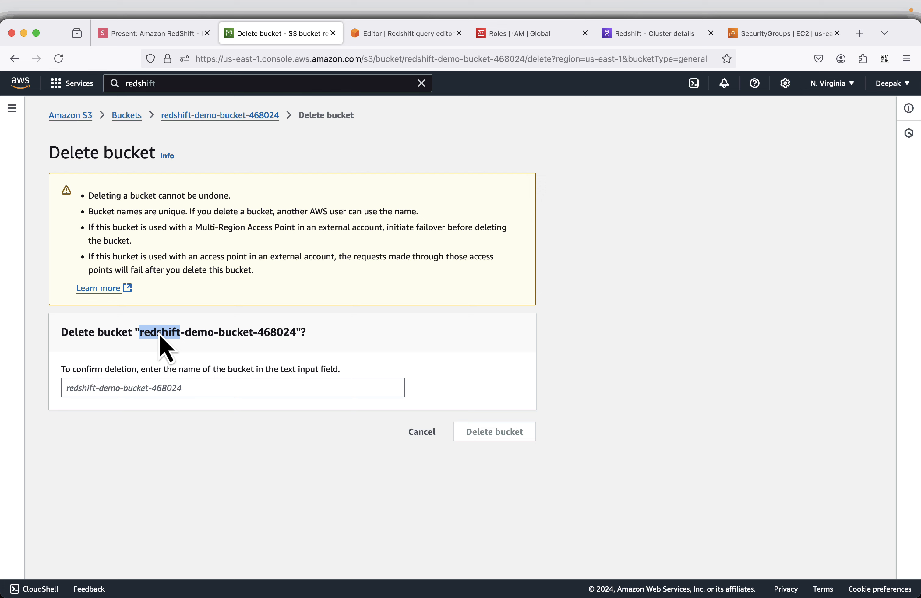
left_click(294, 334, "shift")
key("super+c")
left_click(189, 388)
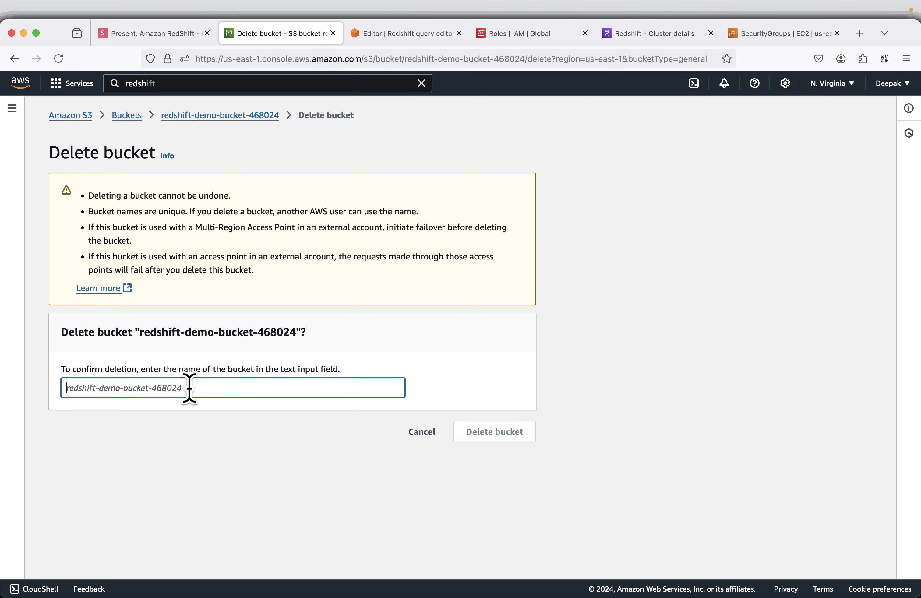
key("super+v")
left_click(486, 437)
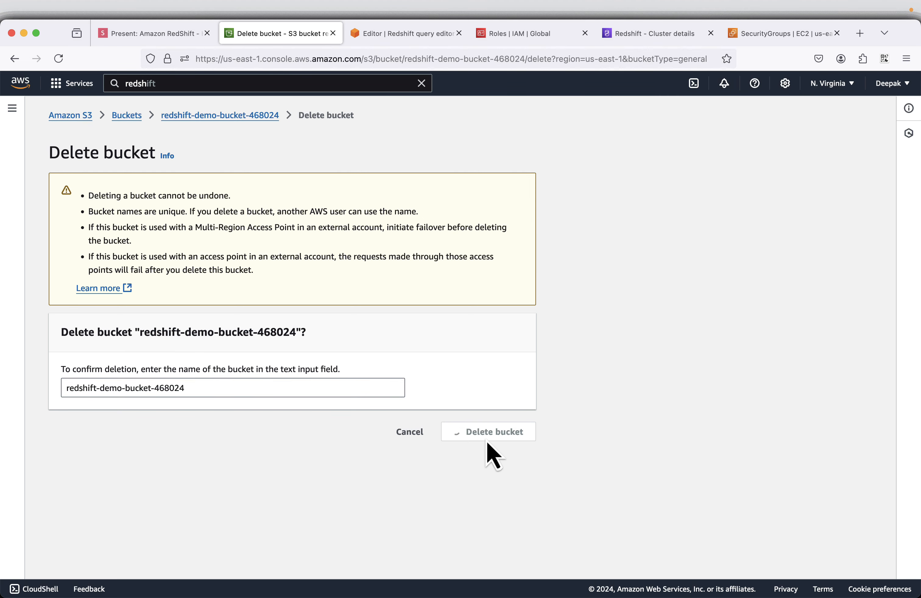
Switch to the Amazon Redshift console and check the cluster's deletion status in the clusters list and the provisioned clusters dashboard.
left_click(656, 39)
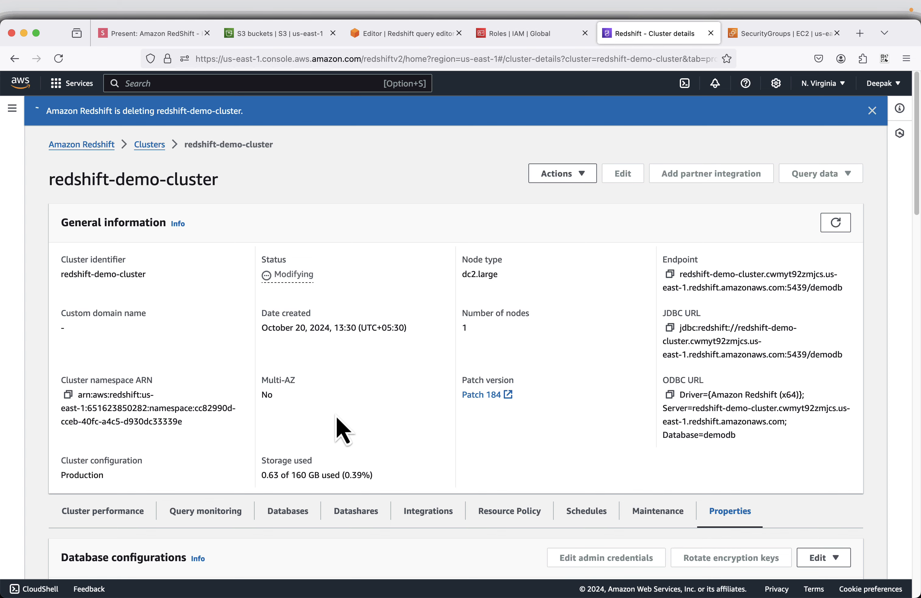
left_click(151, 146)
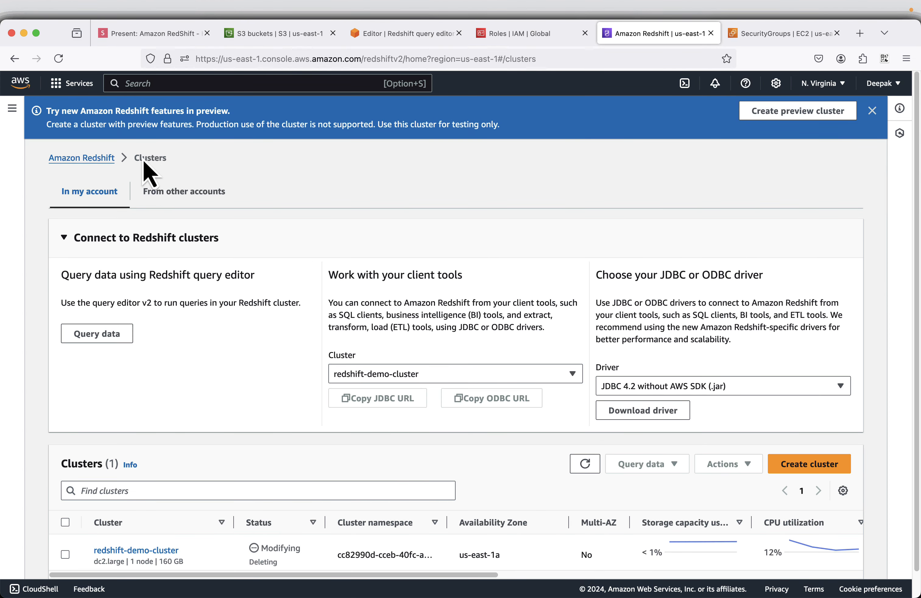
left_click(13, 110)
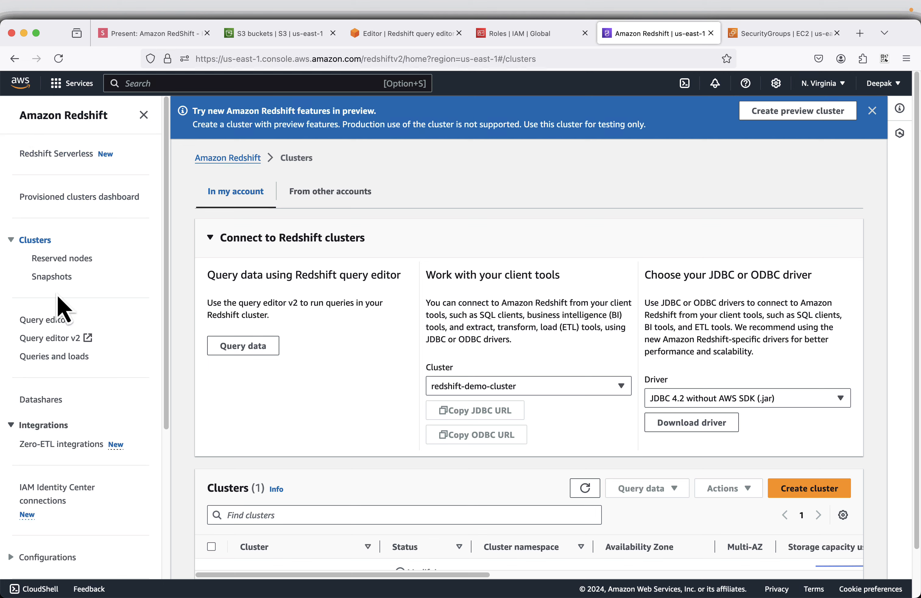
left_click(105, 198)
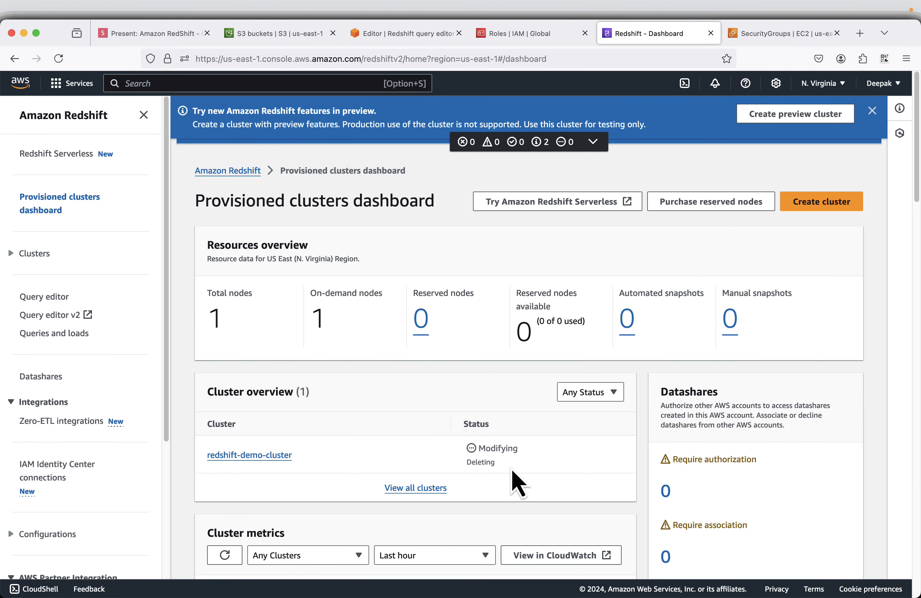
Switch to the presentation and advance to the closing Thanks for Watching slide.
left_click(175, 34)
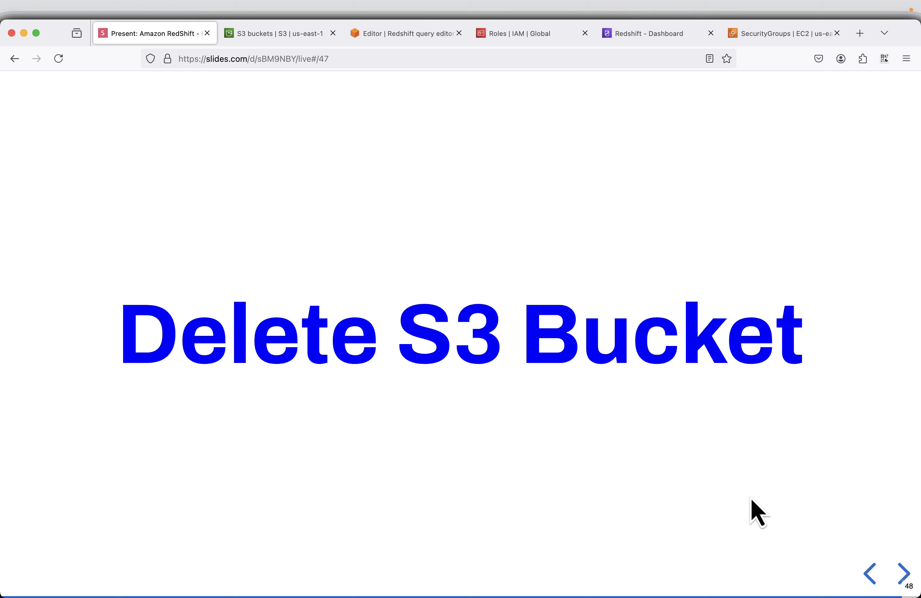
left_click(894, 578)
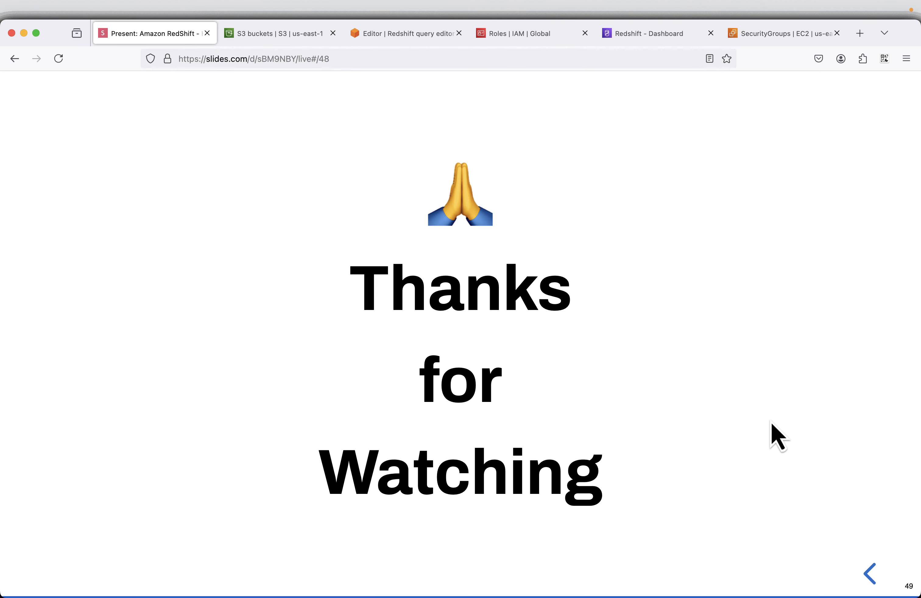